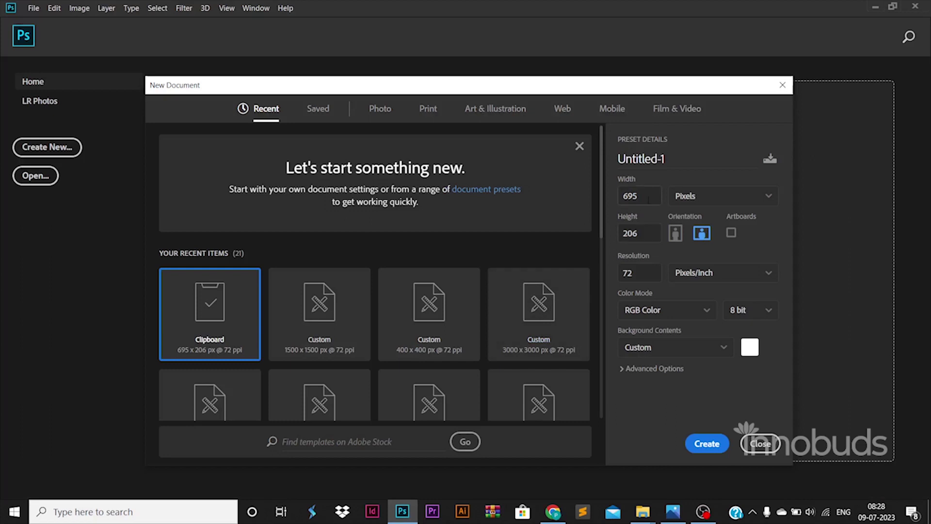
Step: Create a 1500 × 1500 px document and unlock its Background layer
{"action": "left_click", "coordinate": [648, 197]}
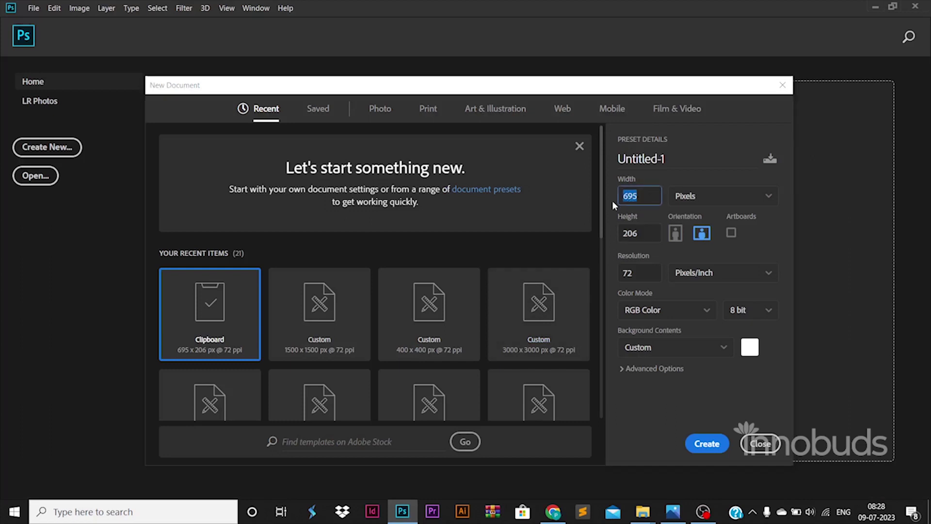
{"action": "type", "text": "1500"}
{"action": "left_click", "coordinate": [620, 233]}
{"action": "type", "text": "500"}
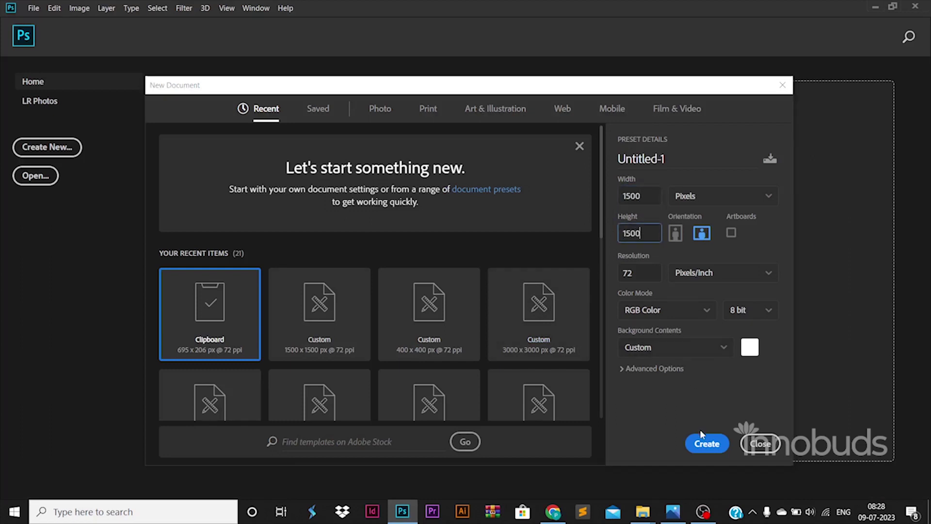
{"action": "left_click", "coordinate": [701, 441]}
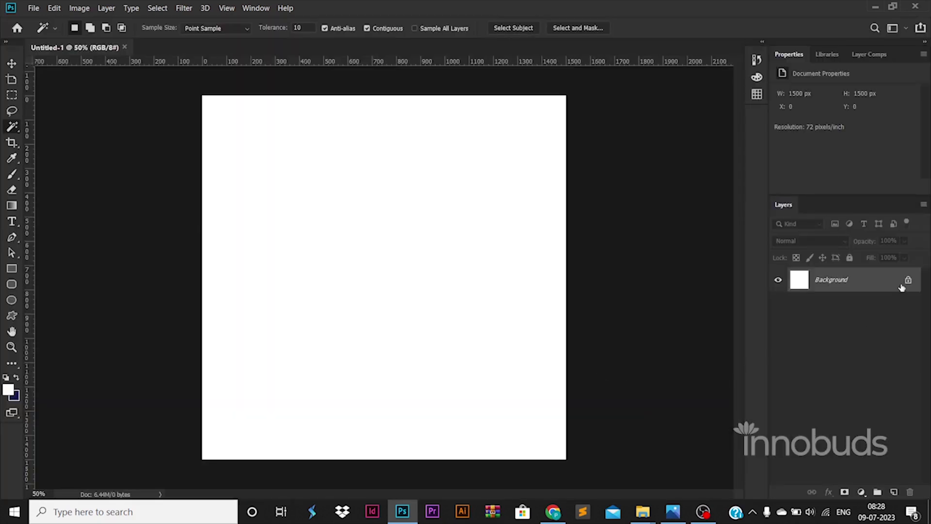
{"action": "left_click", "coordinate": [907, 280]}
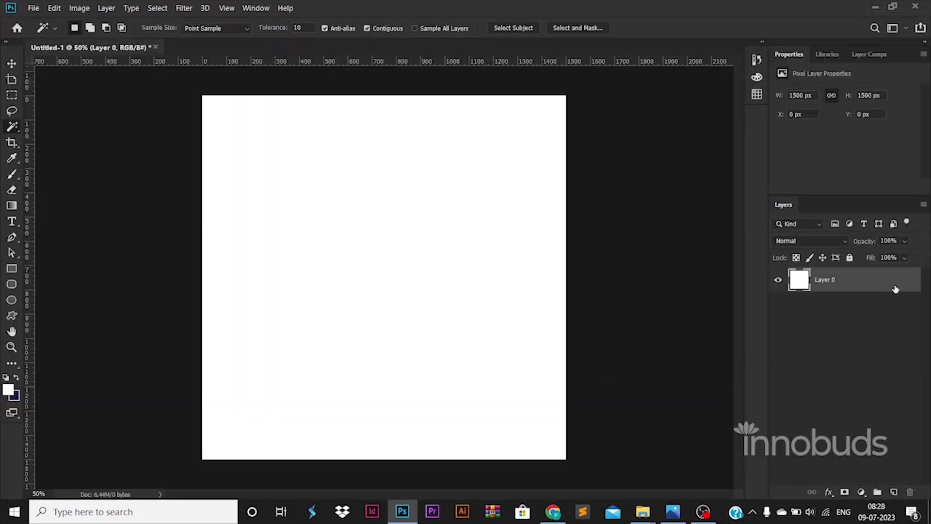
Step: Add a Gradient Overlay to the layer and set its left stop to pure red ff0000
{"action": "double_click", "coordinate": [894, 285]}
{"action": "left_click", "coordinate": [536, 315]}
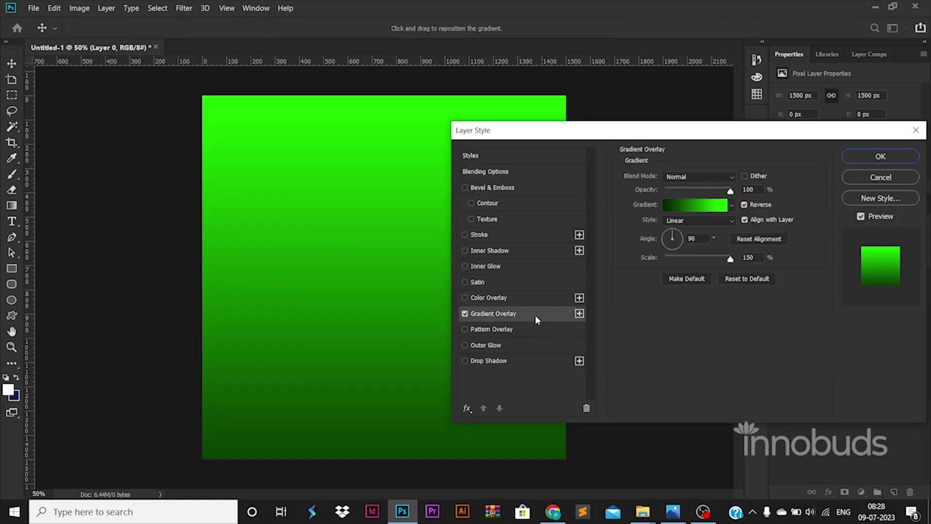
{"action": "left_click", "coordinate": [697, 205]}
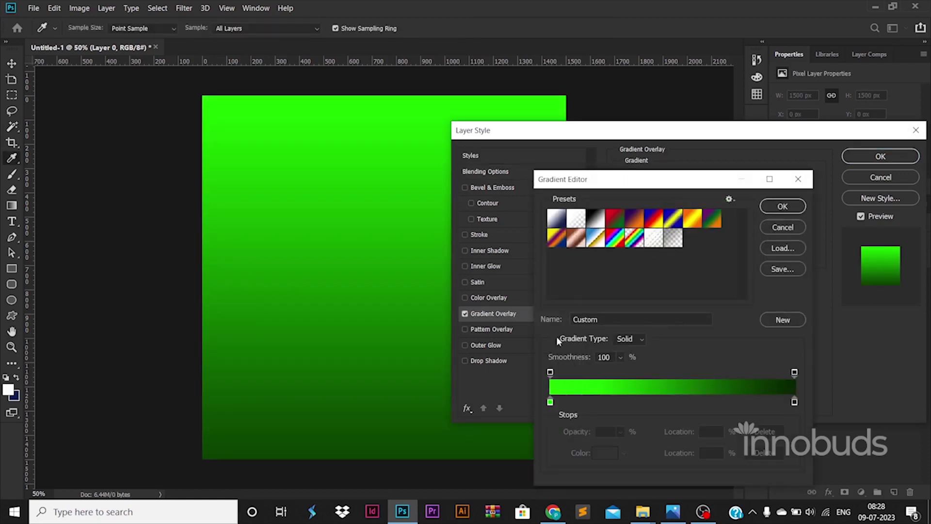
{"action": "double_click", "coordinate": [550, 402]}
{"action": "mouse_move", "coordinate": [766, 347]}
{"action": "left_mouse_down"}
{"action": "mouse_move", "coordinate": [767, 247]}
{"action": "mouse_move", "coordinate": [752, 250]}
{"action": "left_mouse_up"}
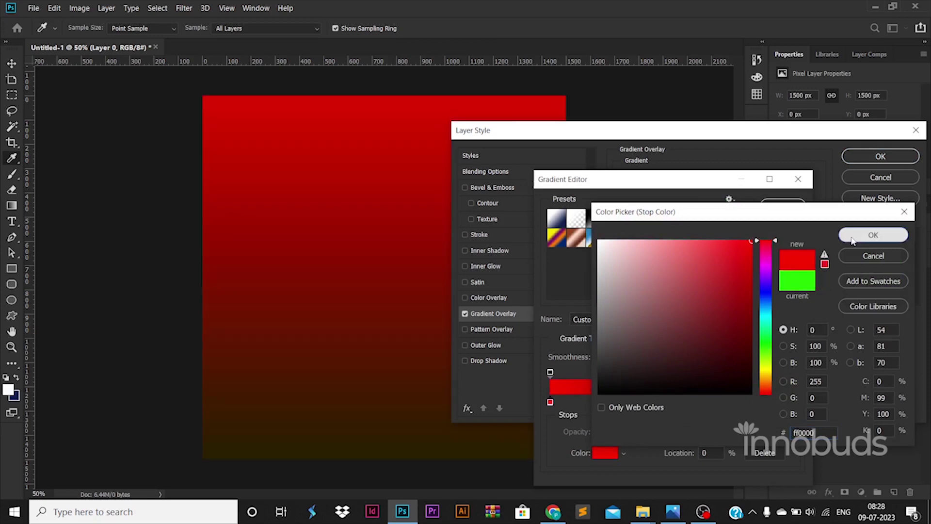
{"action": "left_click", "coordinate": [873, 235]}
Step: Set the gradient's right stop to dark red 3c0000 and apply the overlay
{"action": "double_click", "coordinate": [794, 401]}
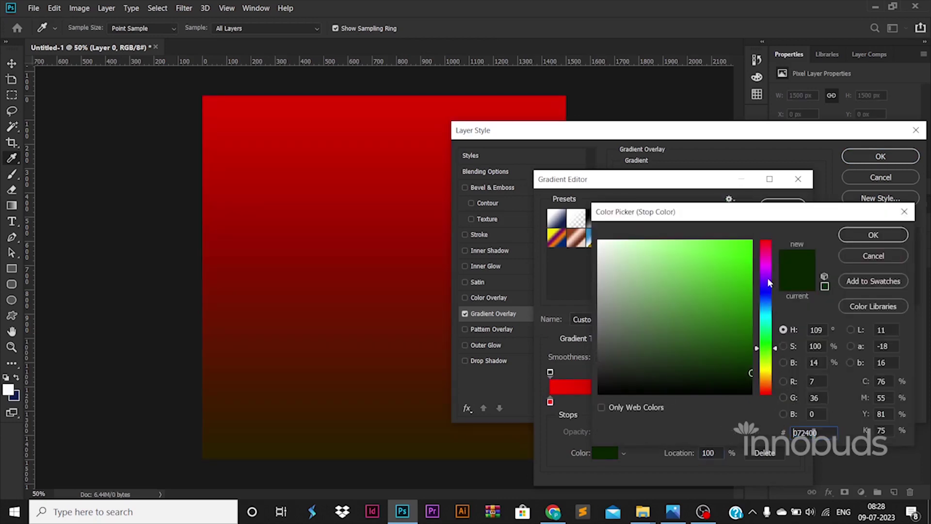
{"action": "left_click_drag", "start_coordinate": [770, 283], "coordinate": [766, 241]}
{"action": "left_click", "coordinate": [752, 358]}
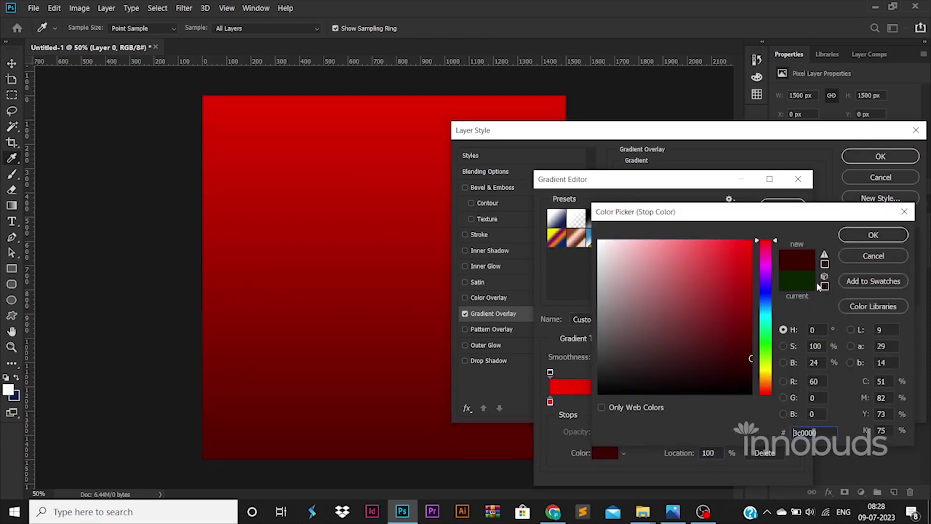
{"action": "left_click", "coordinate": [873, 235]}
{"action": "left_click", "coordinate": [790, 207]}
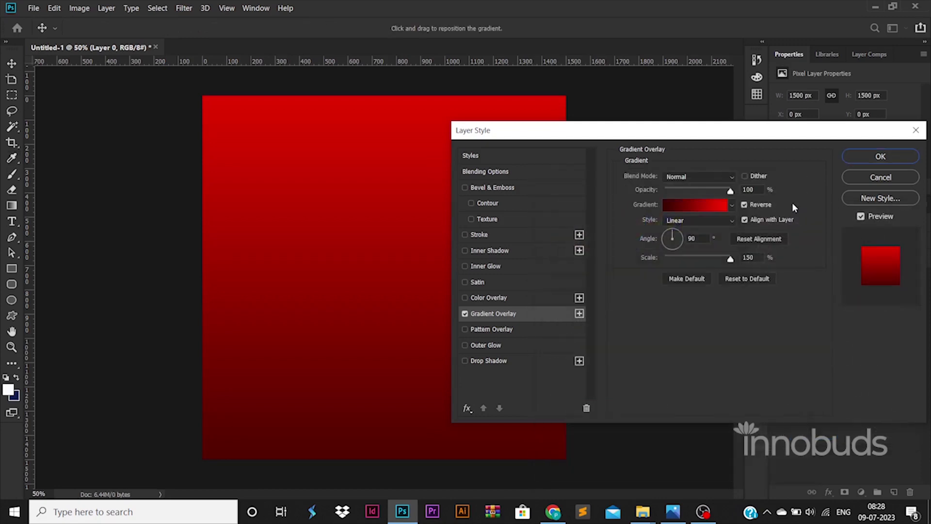
{"action": "left_click", "coordinate": [859, 160]}
Step: Add two vertical and two horizontal guides just inside the canvas edges
{"action": "left_click_drag", "start_coordinate": [27, 335], "coordinate": [217, 345]}
{"action": "left_click_drag", "start_coordinate": [27, 371], "coordinate": [552, 386]}
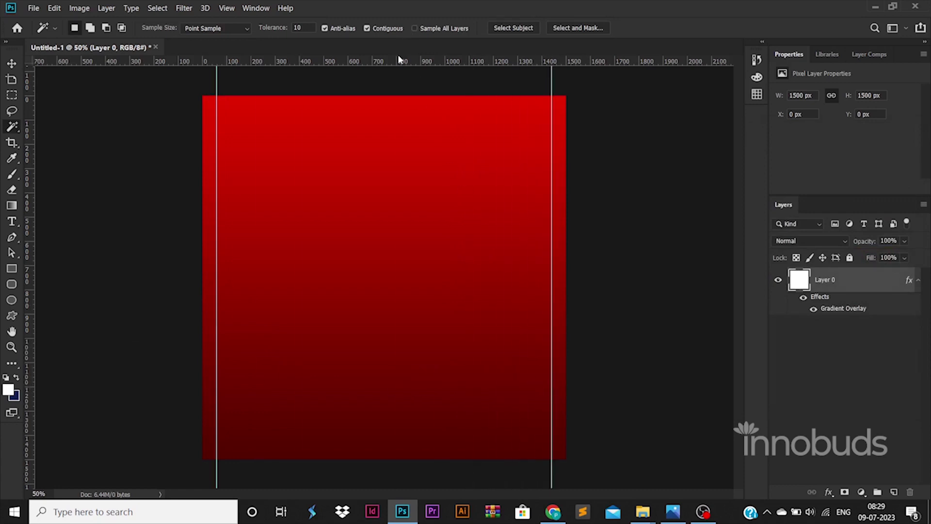
{"action": "mouse_move", "coordinate": [399, 59]}
{"action": "left_mouse_down"}
{"action": "mouse_move", "coordinate": [405, 108]}
{"action": "mouse_move", "coordinate": [391, 185]}
{"action": "mouse_move", "coordinate": [385, 445]}
{"action": "left_mouse_up"}
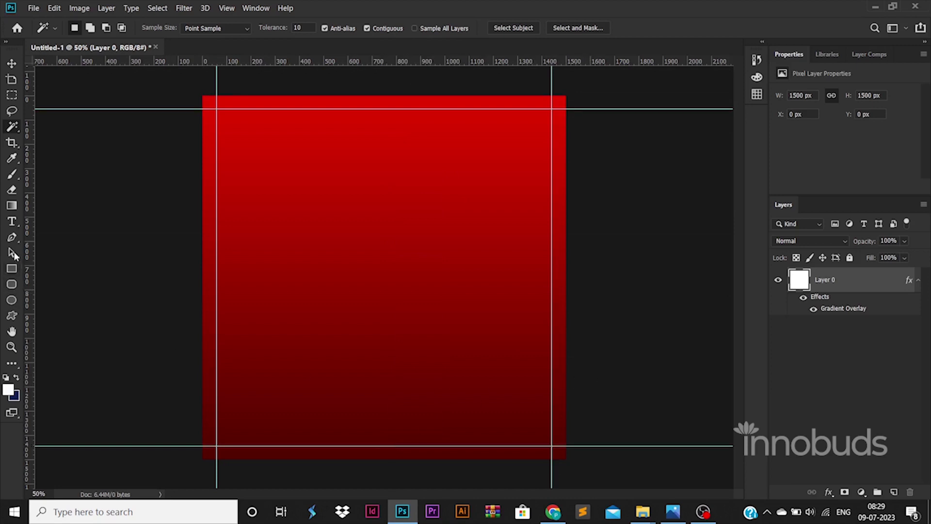
{"action": "left_click", "coordinate": [13, 222]}
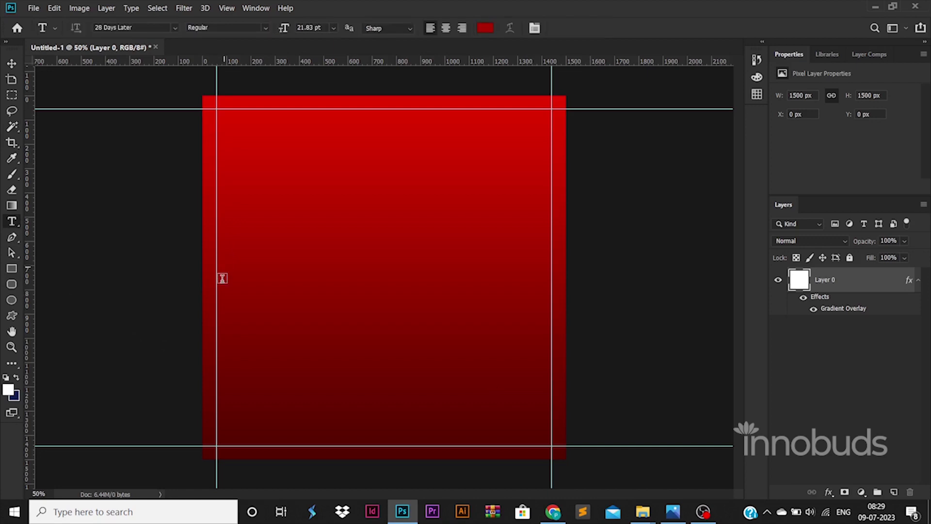
Step: Type LOGO in Montserrat ExtraBold at 80 pt
{"action": "left_click", "coordinate": [251, 261]}
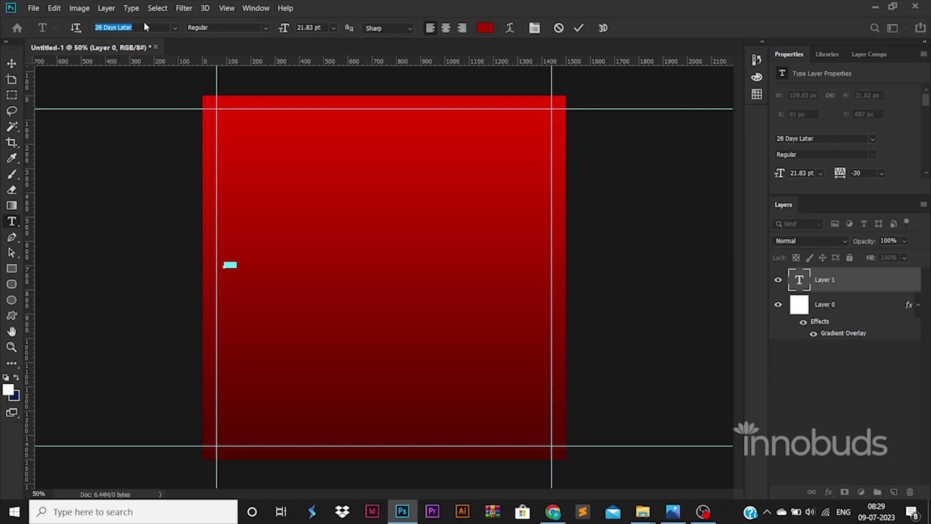
{"action": "left_click", "coordinate": [174, 27]}
{"action": "type", "text": "Montserrat"}
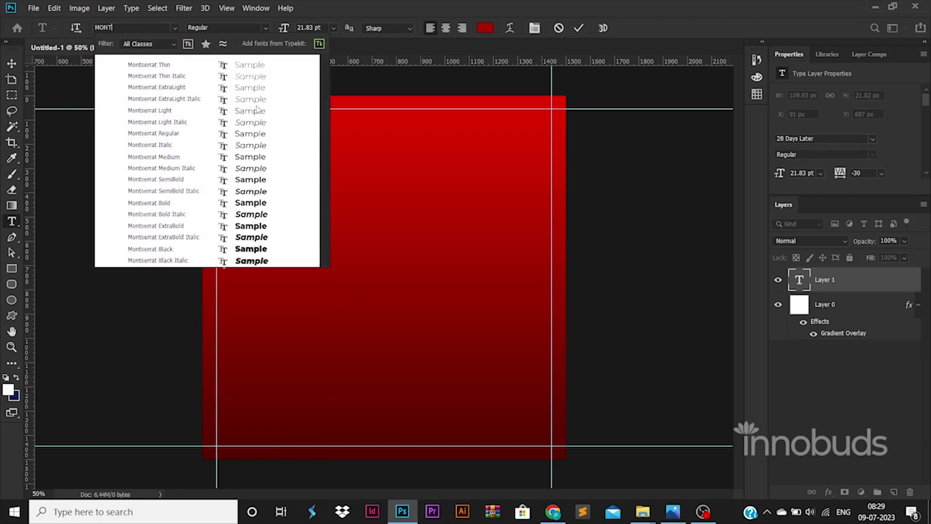
{"action": "left_click", "coordinate": [146, 226]}
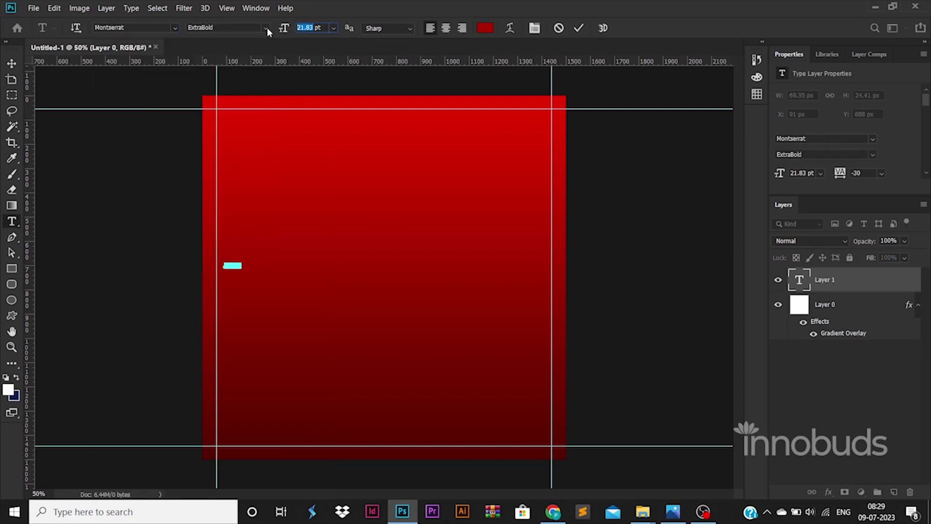
{"action": "type", "text": "80"}
{"action": "key", "text": "Return"}
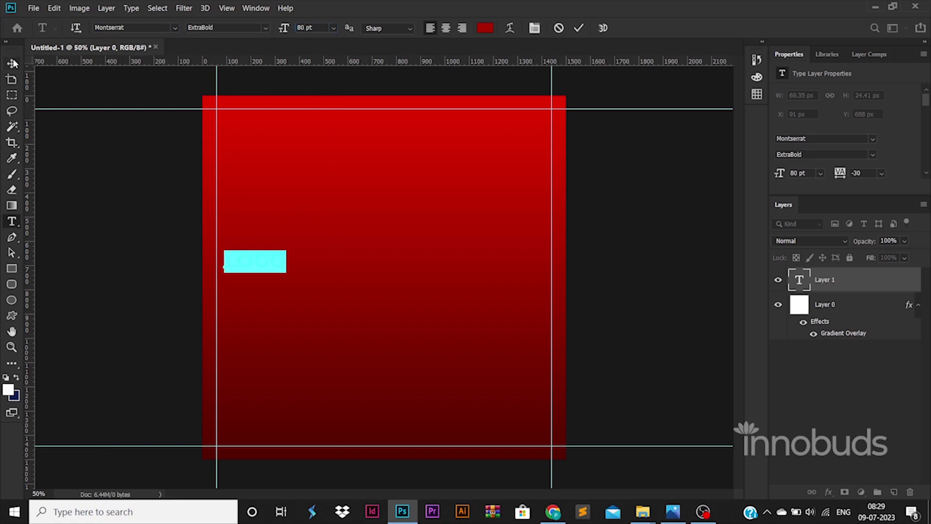
Step: Move LOGO into the top-left guide corner, enlarge it, and colour it white
{"action": "left_click", "coordinate": [12, 63]}
{"action": "mouse_move", "coordinate": [273, 265]}
{"action": "left_mouse_down"}
{"action": "mouse_move", "coordinate": [265, 127]}
{"action": "mouse_move", "coordinate": [291, 126]}
{"action": "left_mouse_up"}
{"action": "key", "text": "Return"}
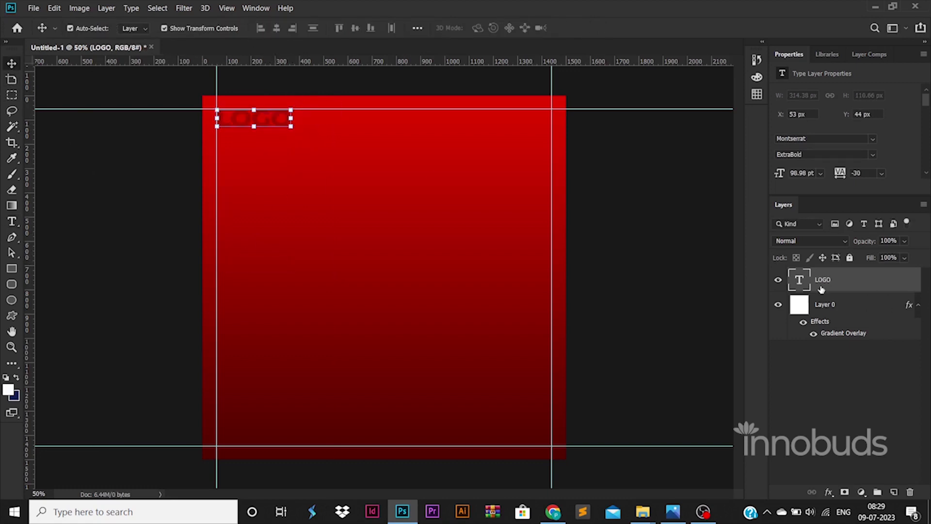
{"action": "double_click", "coordinate": [798, 283]}
{"action": "left_click", "coordinate": [485, 27]}
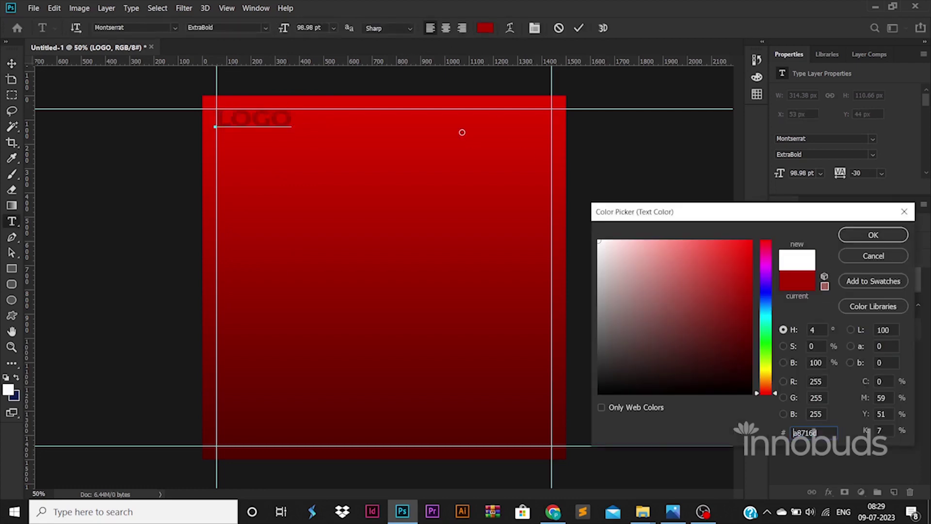
{"action": "key", "text": "Return"}
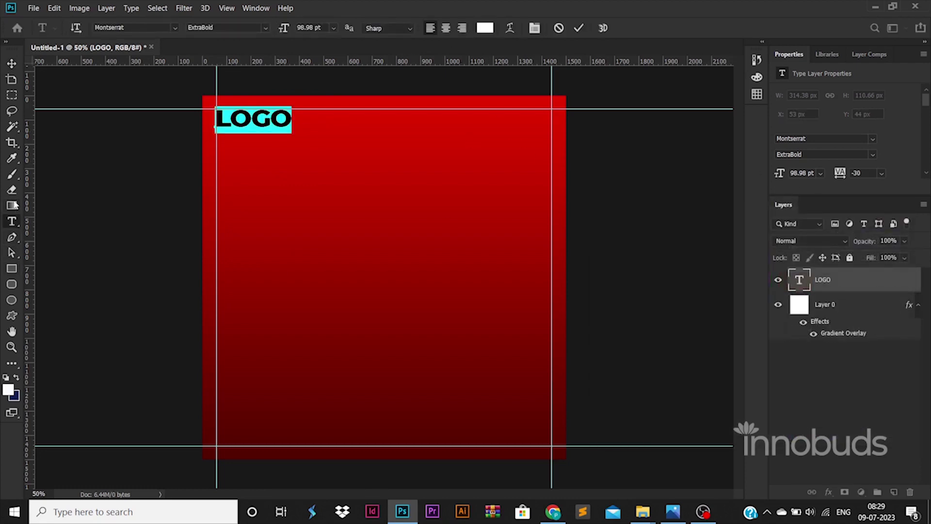
{"action": "left_click", "coordinate": [11, 221]}
Step: Type 'Tagline goes here' in Montserrat Regular at 30 pt
{"action": "left_click", "coordinate": [249, 162]}
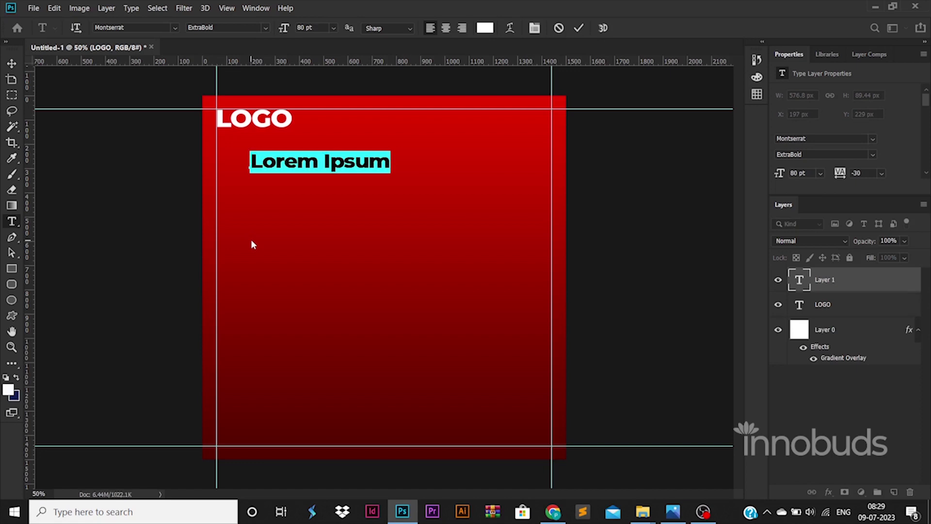
{"action": "type", "text": "tA"}
{"action": "key", "text": "BackSpace"}
{"action": "key", "text": "BackSpace"}
{"action": "type", "text": "Tag"}
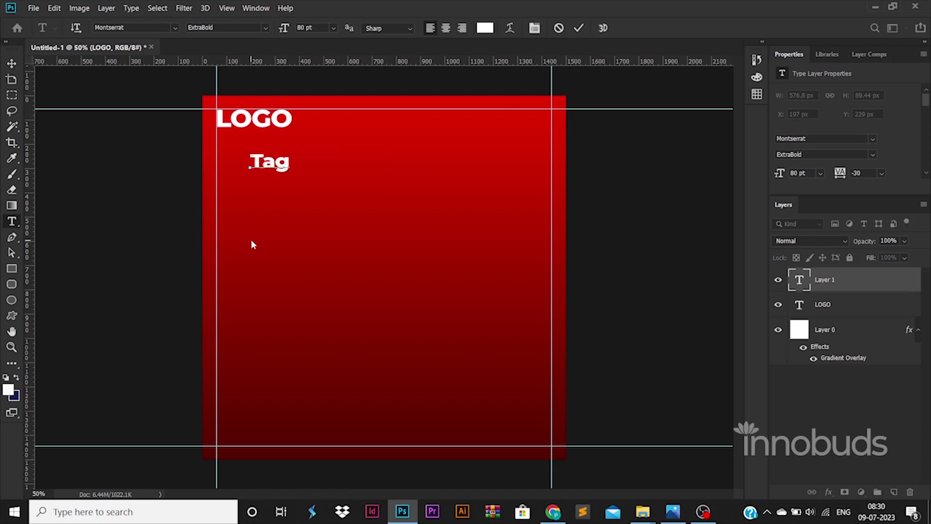
{"action": "type", "text": "line goes here"}
{"action": "key", "text": "ctrl+a"}
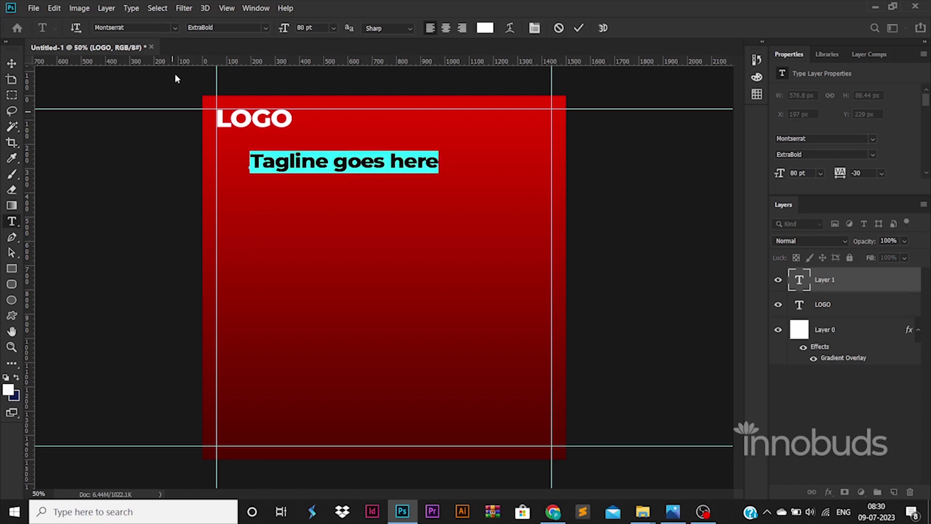
{"action": "type", "text": "2"}
{"action": "key", "text": "Return"}
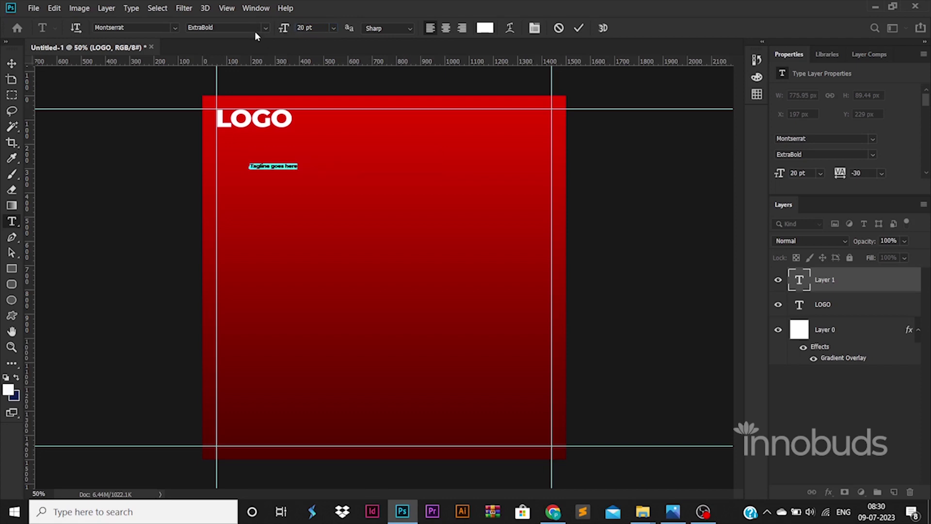
{"action": "type", "text": "3"}
{"action": "key", "text": "Return"}
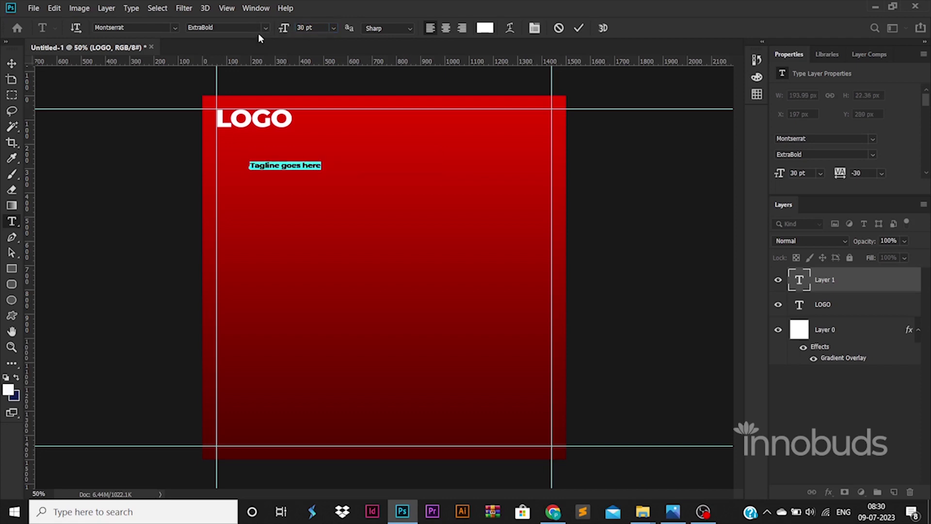
{"action": "left_click", "coordinate": [265, 27]}
{"action": "left_click", "coordinate": [235, 99]}
Step: Position the tagline directly under LOGO along the left guide, then deselect it
{"action": "left_click", "coordinate": [11, 63]}
{"action": "left_click_drag", "start_coordinate": [294, 167], "coordinate": [267, 136]}
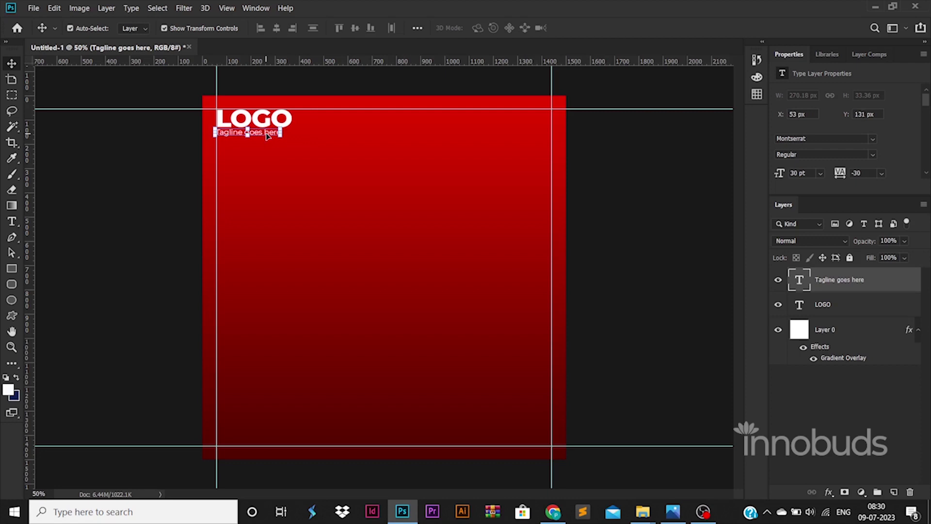
{"action": "key", "text": "0"}
{"action": "key", "text": "0"}
{"action": "key", "text": "Right"}
{"action": "key", "text": "Right"}
{"action": "key", "text": "Right"}
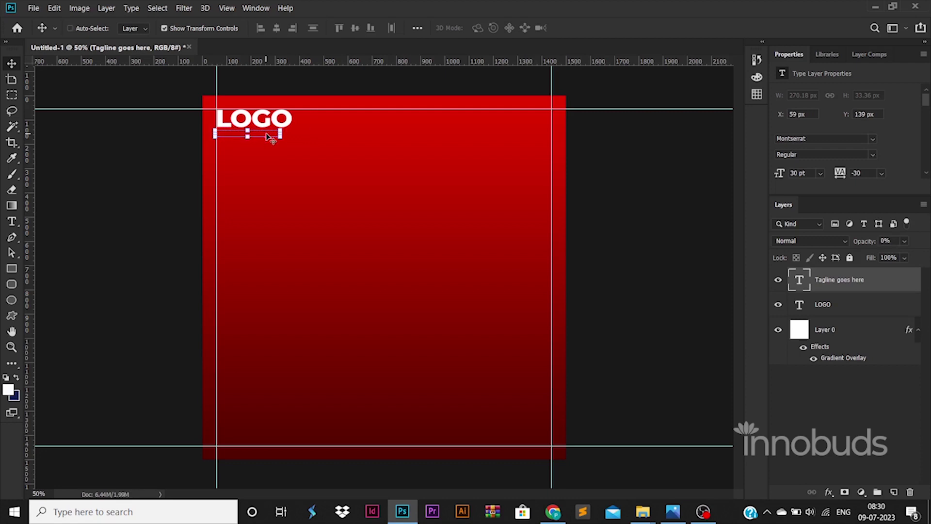
{"action": "key", "text": "ctrl+z"}
{"action": "key", "text": "ctrl+z"}
{"action": "key", "text": "ctrl+z"}
{"action": "key", "text": "ctrl+z"}
{"action": "key", "text": "ctrl+shift+z"}
{"action": "key", "text": "ctrl+shift+z"}
{"action": "key", "text": "ctrl+shift+z"}
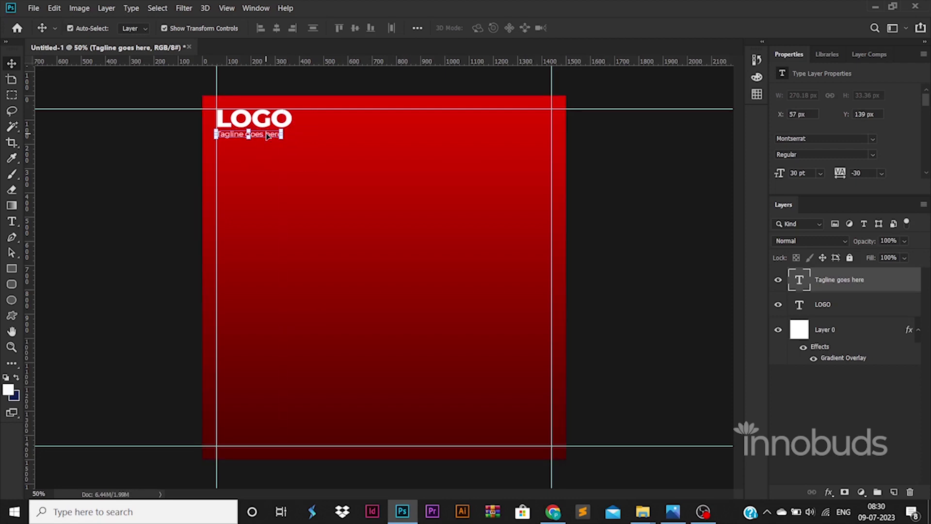
{"action": "key", "text": "Right"}
{"action": "key", "text": "Right"}
{"action": "key", "text": "Right"}
{"action": "key", "text": "Down"}
{"action": "key", "text": "Down"}
{"action": "key", "text": "Down"}
{"action": "left_click", "coordinate": [51, 252]}
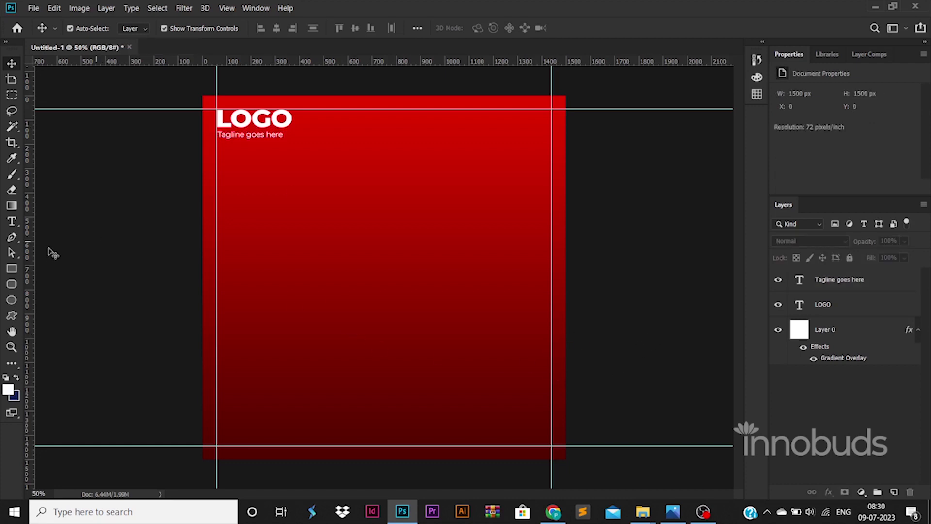
Step: Draw a 745 × 745 px white circle and delete the uneven first ellipse
{"action": "left_click", "coordinate": [13, 281]}
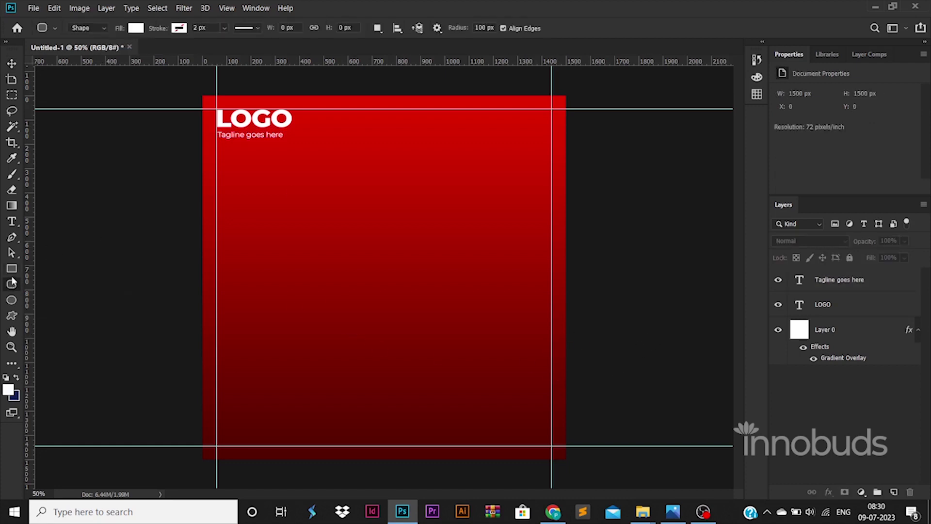
{"action": "left_click", "coordinate": [12, 300]}
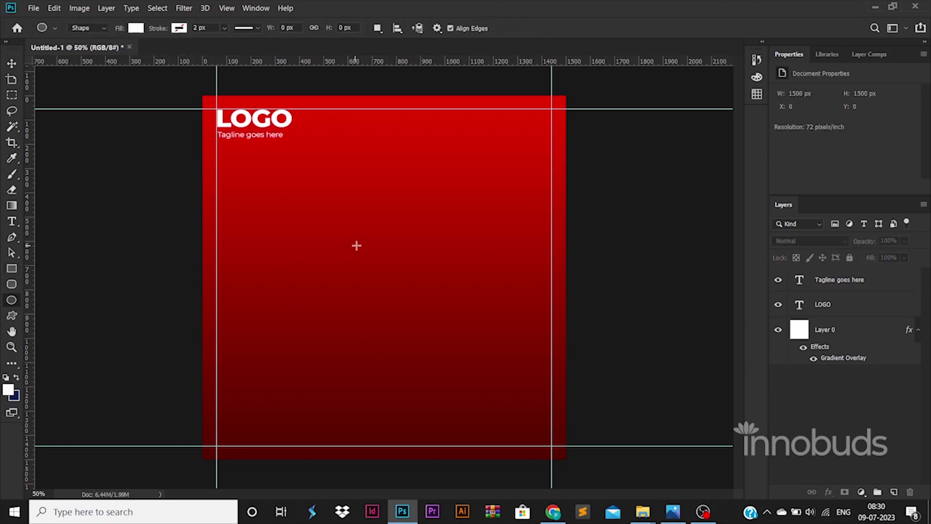
{"action": "left_click_drag", "start_coordinate": [337, 228], "coordinate": [517, 402]}
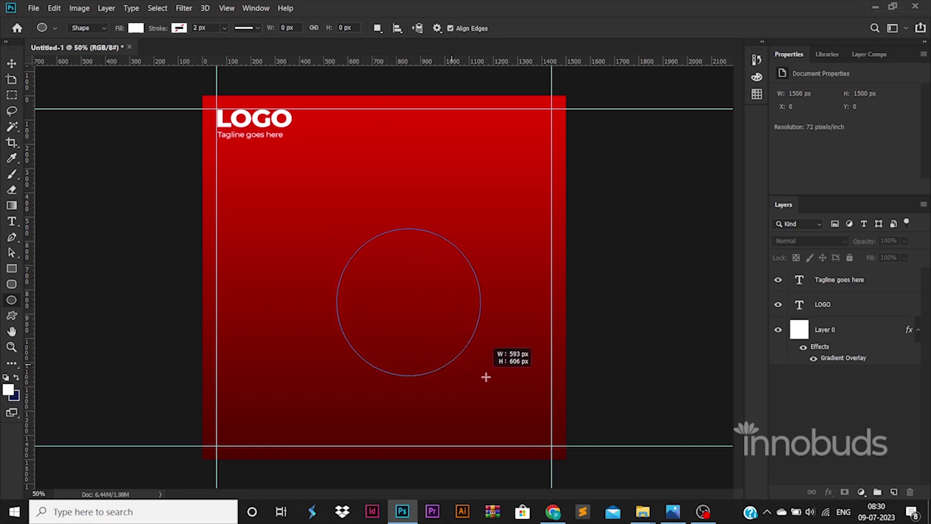
{"action": "left_click", "coordinate": [480, 320]}
{"action": "key", "text": "Tab"}
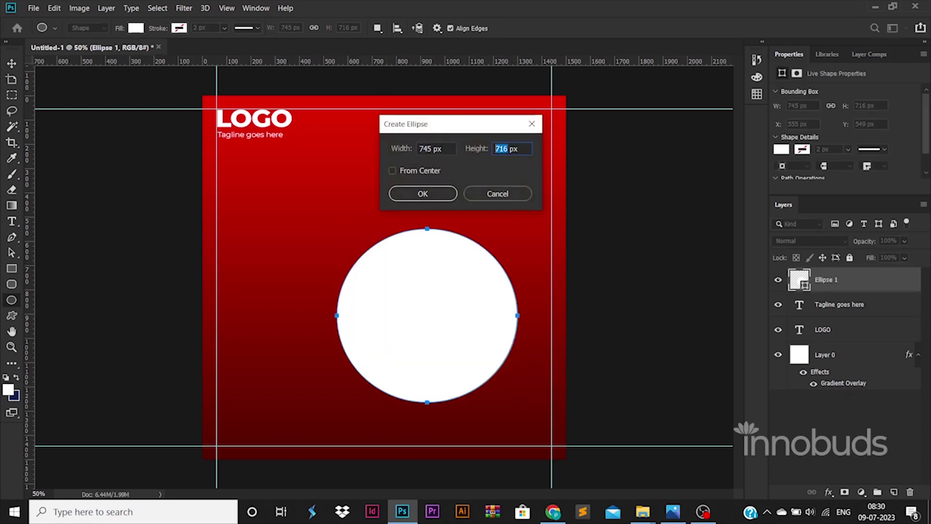
{"action": "key", "text": "Return"}
{"action": "key", "text": "ctrl+z"}
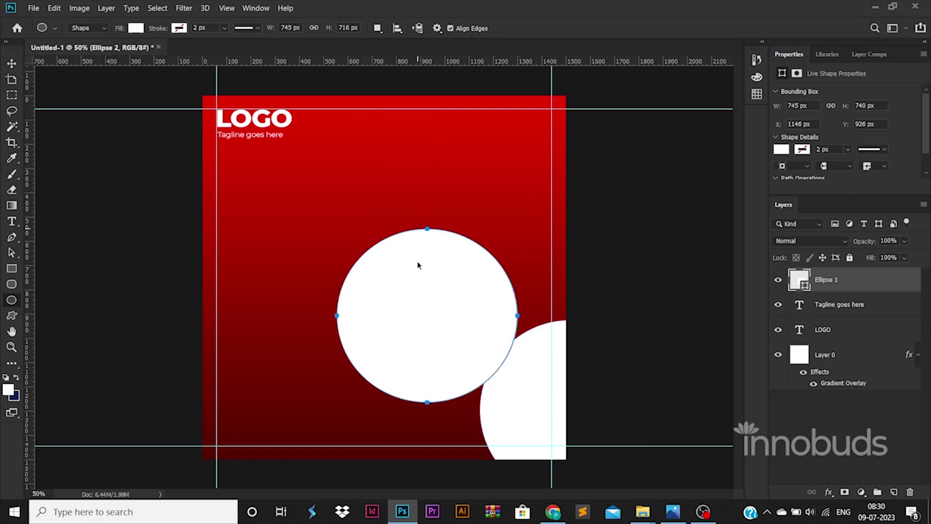
{"action": "left_click", "coordinate": [418, 262]}
{"action": "key", "text": "Tab"}
{"action": "type", "text": "7px"}
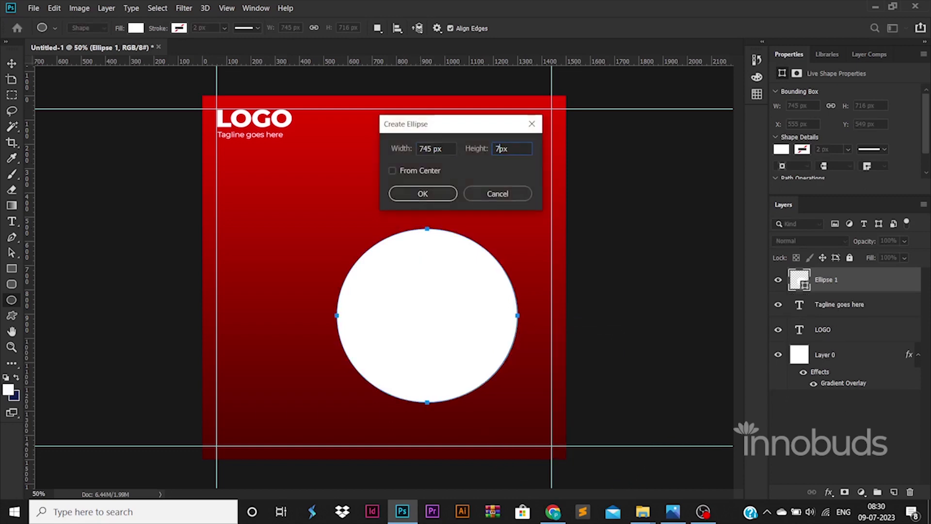
{"action": "type", "text": "45"}
{"action": "key", "text": "Return"}
{"action": "left_click", "coordinate": [831, 307]}
{"action": "key", "text": "Delete"}
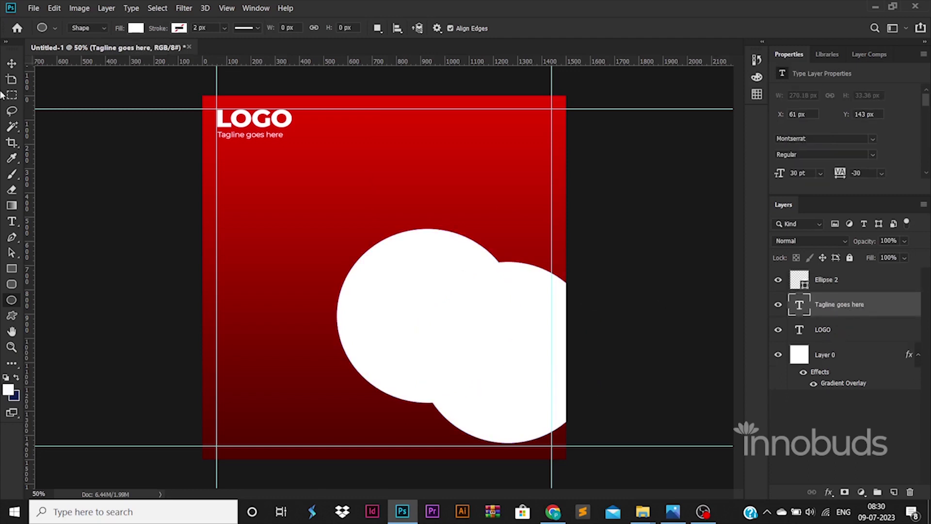
Step: Move the circle toward the canvas centre and duplicate it, placing the copy below
{"action": "left_click", "coordinate": [11, 63]}
{"action": "left_click", "coordinate": [476, 338]}
{"action": "left_click_drag", "start_coordinate": [477, 338], "coordinate": [405, 285]}
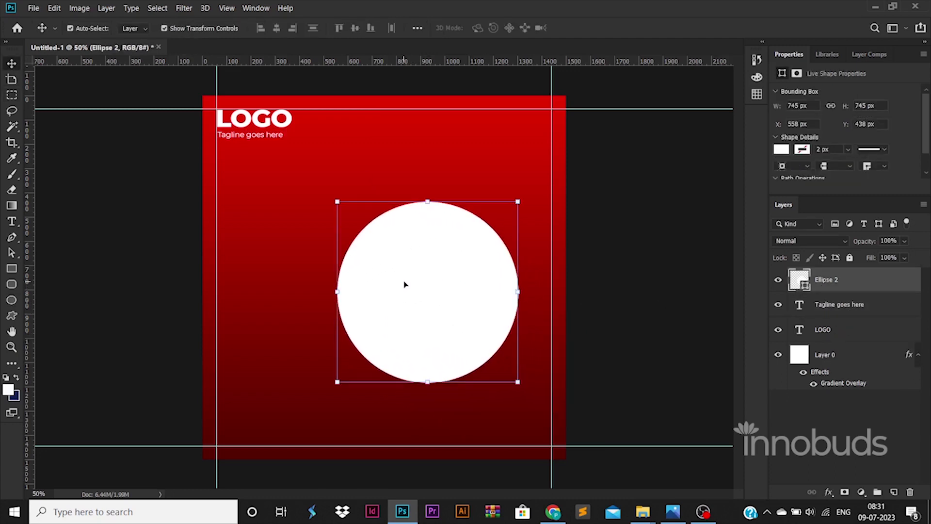
{"action": "key", "text": "ctrl+j"}
{"action": "left_click_drag", "start_coordinate": [849, 288], "coordinate": [842, 316]}
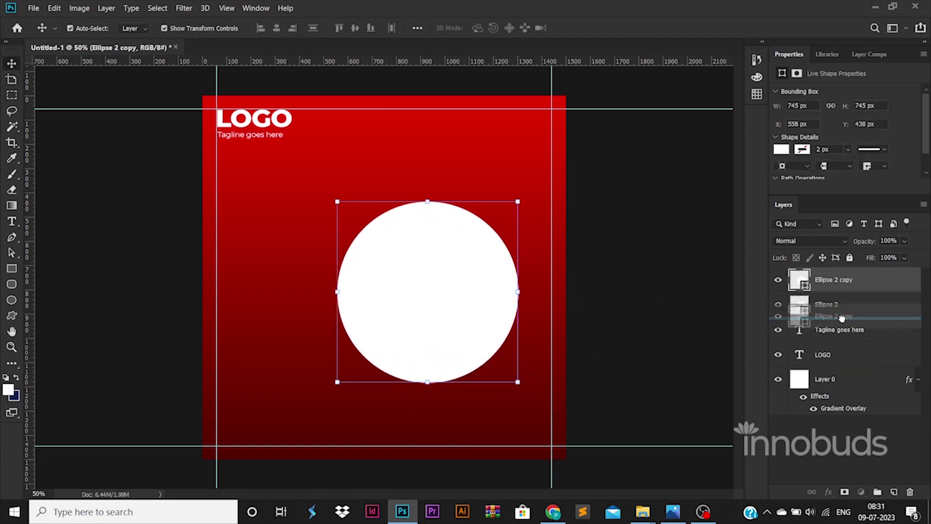
Step: Resize the top Ellipse 2 to 600 × 600 px and centre both circles on each other
{"action": "left_click", "coordinate": [830, 288]}
{"action": "key", "text": "ctrl+t"}
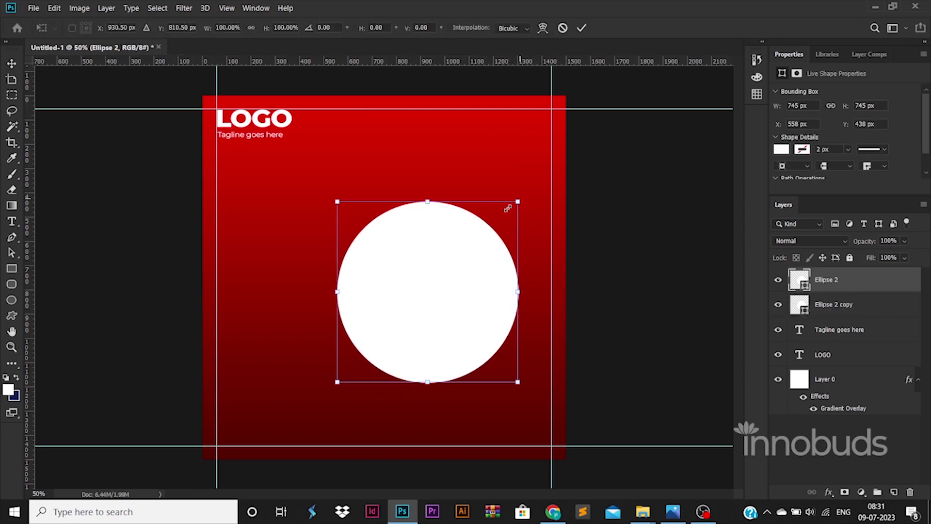
{"action": "left_click_drag", "start_coordinate": [517, 202], "coordinate": [479, 236]}
{"action": "key", "text": "Return"}
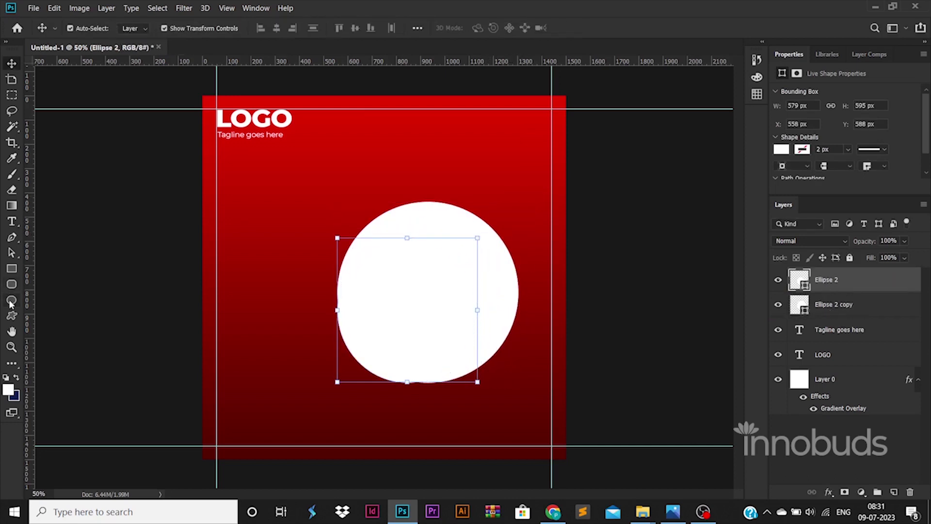
{"action": "left_click", "coordinate": [11, 302]}
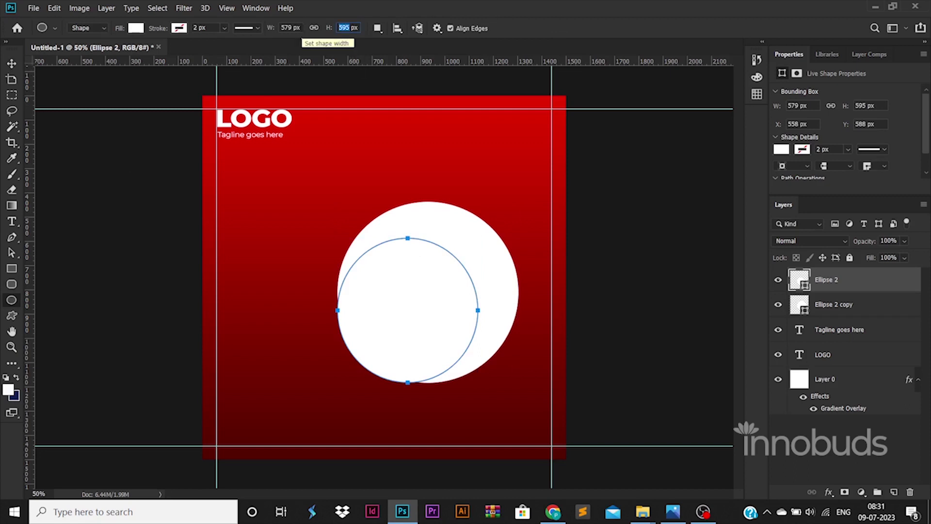
{"action": "type", "text": "600"}
{"action": "key", "text": "shift+Tab"}
{"action": "type", "text": "600"}
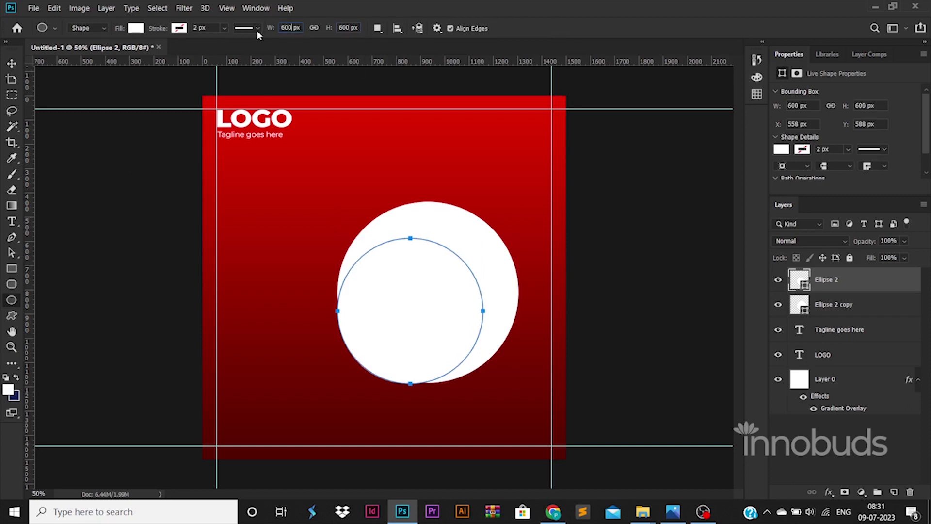
{"action": "left_click", "coordinate": [822, 304], "text": "shift"}
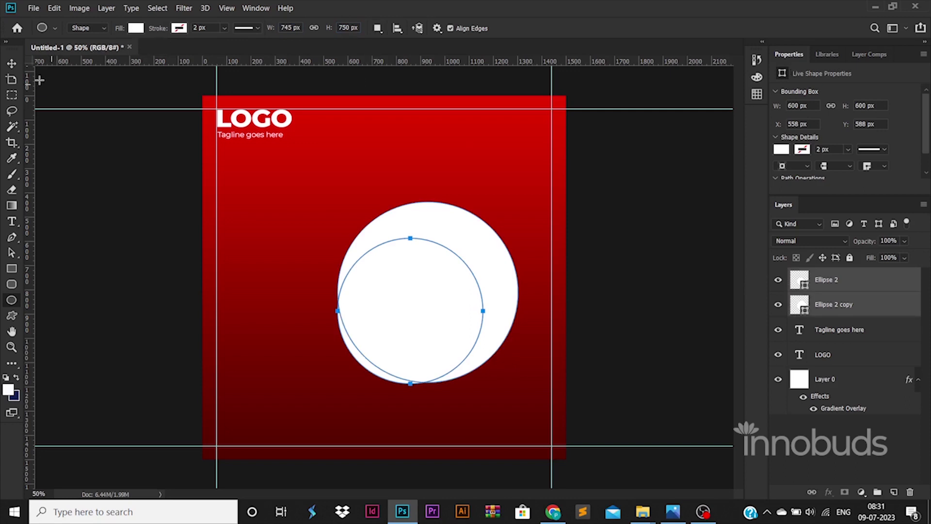
{"action": "left_click", "coordinate": [12, 63]}
{"action": "left_click", "coordinate": [276, 27]}
{"action": "left_click", "coordinate": [355, 27]}
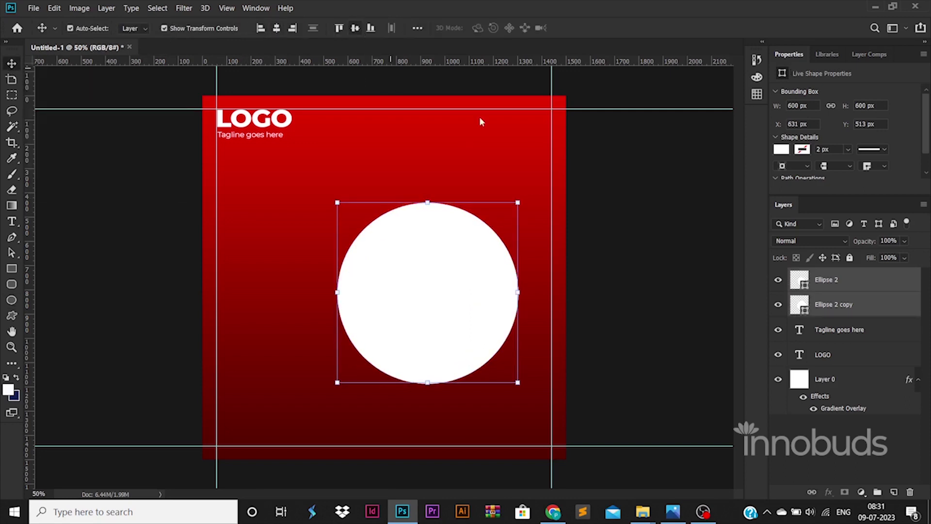
{"action": "left_click", "coordinate": [846, 305]}
Step: Give the Ellipse 2 copy no fill and a 15 px white stroke
{"action": "left_click", "coordinate": [11, 300]}
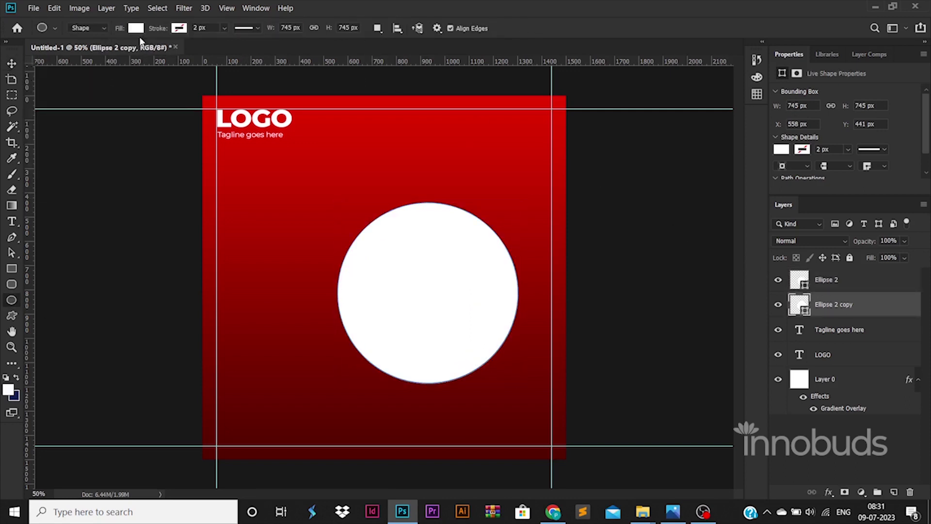
{"action": "left_click", "coordinate": [132, 29]}
{"action": "left_click", "coordinate": [84, 51]}
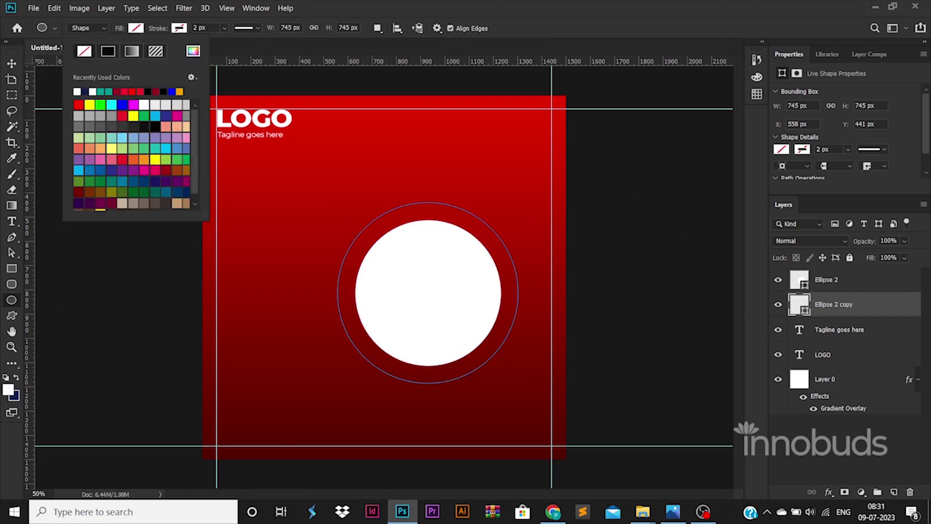
{"action": "left_click", "coordinate": [180, 30]}
{"action": "type", "text": "15"}
{"action": "key", "text": "Return"}
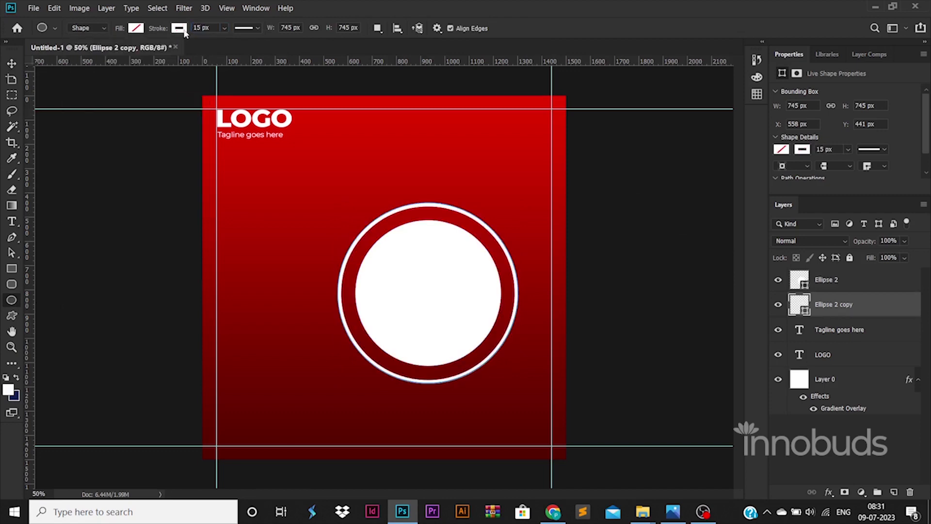
Step: Enlarge both circles to about 139% and shift them up-right past the right edge
{"action": "left_click", "coordinate": [831, 290], "text": "shift"}
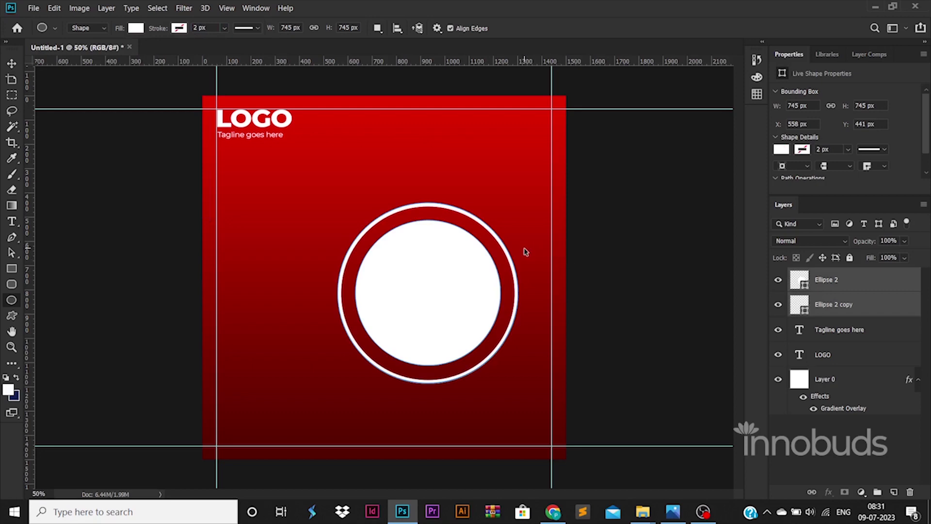
{"action": "key", "text": "ctrl+t"}
{"action": "left_click_drag", "start_coordinate": [517, 203], "coordinate": [615, 133]}
{"action": "key", "text": "ctrl+z"}
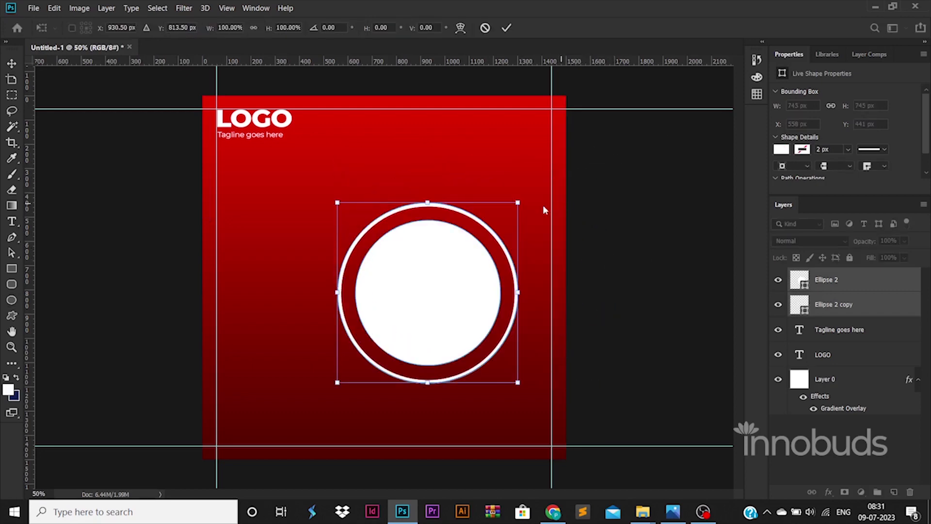
{"action": "left_click_drag", "start_coordinate": [517, 202], "coordinate": [552, 167]}
{"action": "left_click_drag", "start_coordinate": [469, 262], "coordinate": [503, 238]}
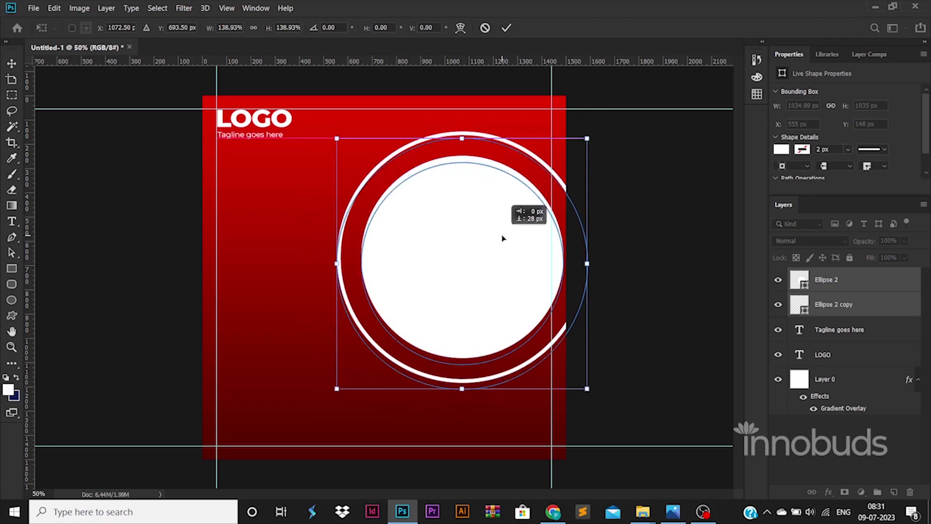
{"action": "key", "text": "Return"}
Step: Scale the inner circle up slightly, then reselect both circle layers
{"action": "key", "text": "u"}
{"action": "left_click", "coordinate": [451, 270]}
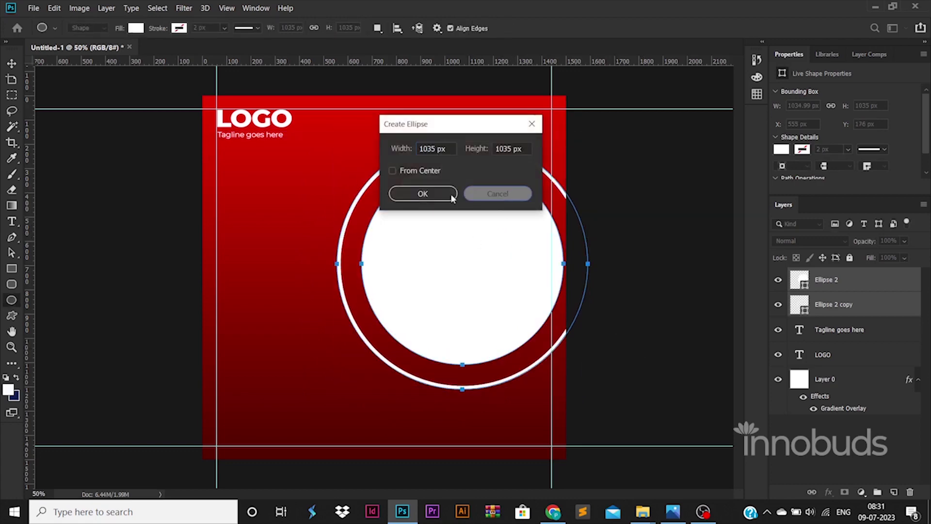
{"action": "key", "text": "Escape"}
{"action": "key", "text": "v"}
{"action": "left_click", "coordinate": [534, 284]}
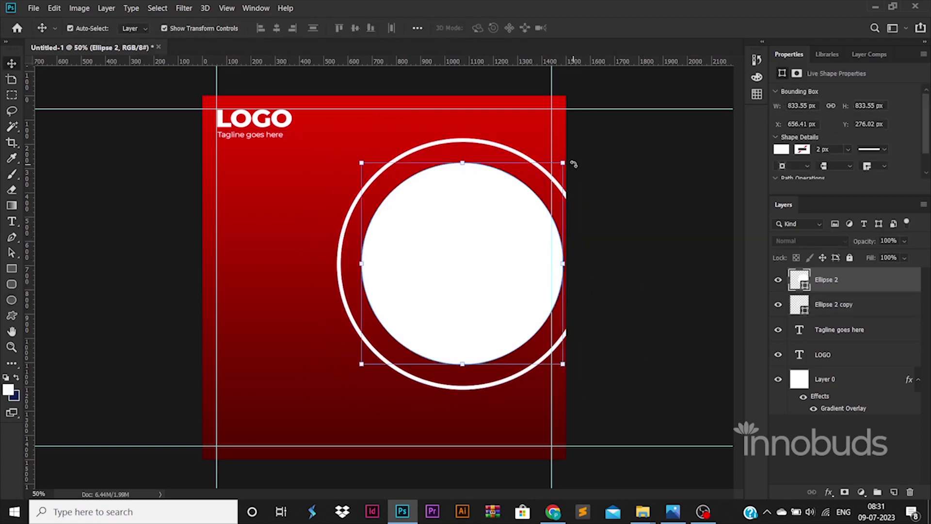
{"action": "left_click_drag", "start_coordinate": [562, 162], "coordinate": [572, 153]}
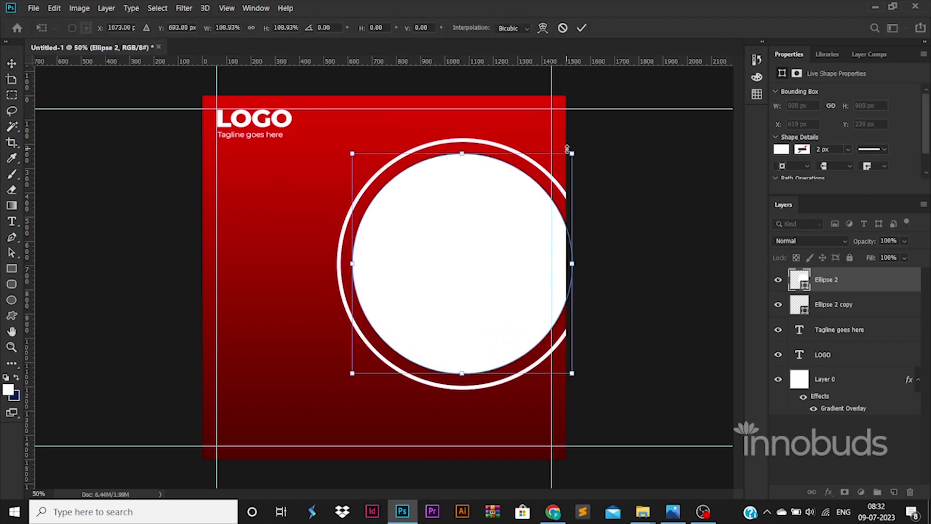
{"action": "key", "text": "Return"}
{"action": "left_click", "coordinate": [629, 333]}
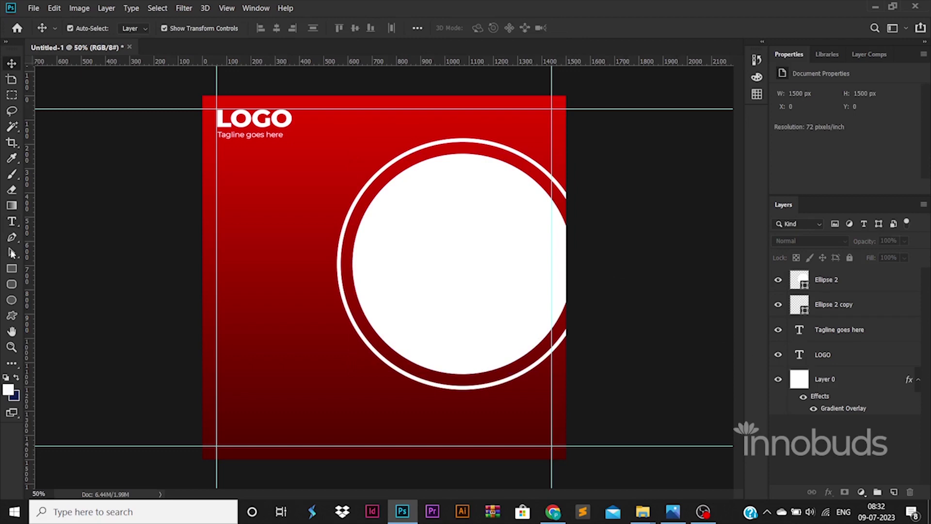
{"action": "left_click", "coordinate": [884, 300]}
{"action": "left_click", "coordinate": [851, 280], "text": "shift"}
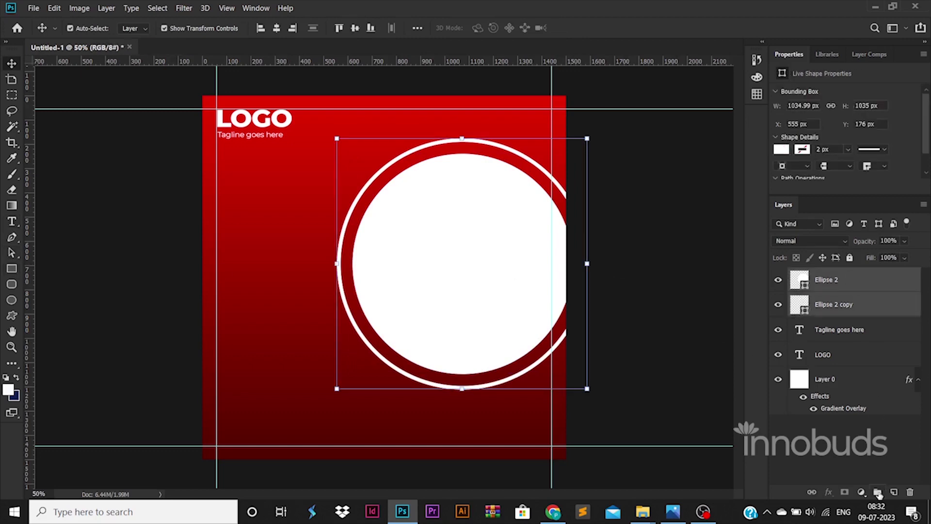
Step: Group the circles and draw a white band from the left edge, centred vertically on them
{"action": "left_click", "coordinate": [878, 492]}
{"action": "left_click", "coordinate": [11, 268]}
{"action": "left_click_drag", "start_coordinate": [173, 244], "coordinate": [464, 308]}
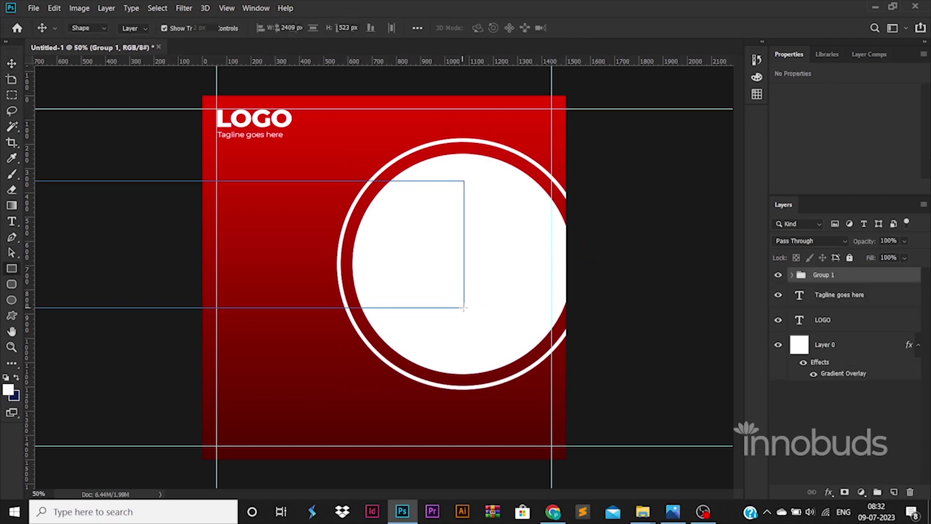
{"action": "left_click", "coordinate": [11, 63]}
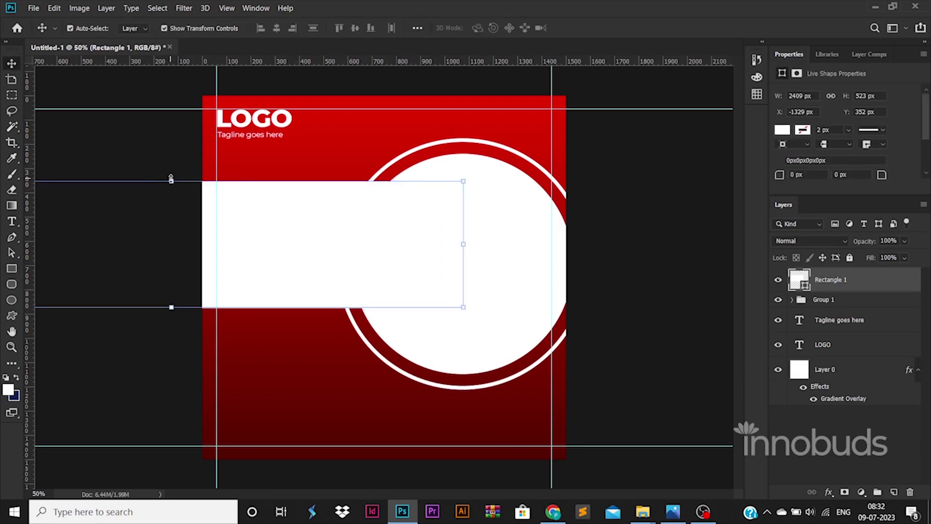
{"action": "left_click_drag", "start_coordinate": [171, 179], "coordinate": [171, 215]}
{"action": "left_click_drag", "start_coordinate": [309, 268], "coordinate": [316, 277]}
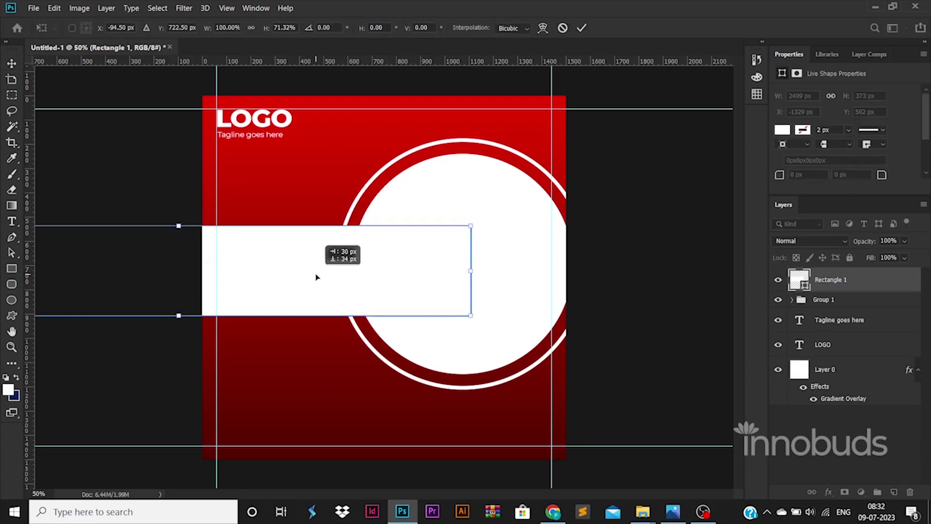
{"action": "type", "text": "-94"}
{"action": "key", "text": "Return"}
{"action": "left_click", "coordinate": [833, 303], "text": "shift"}
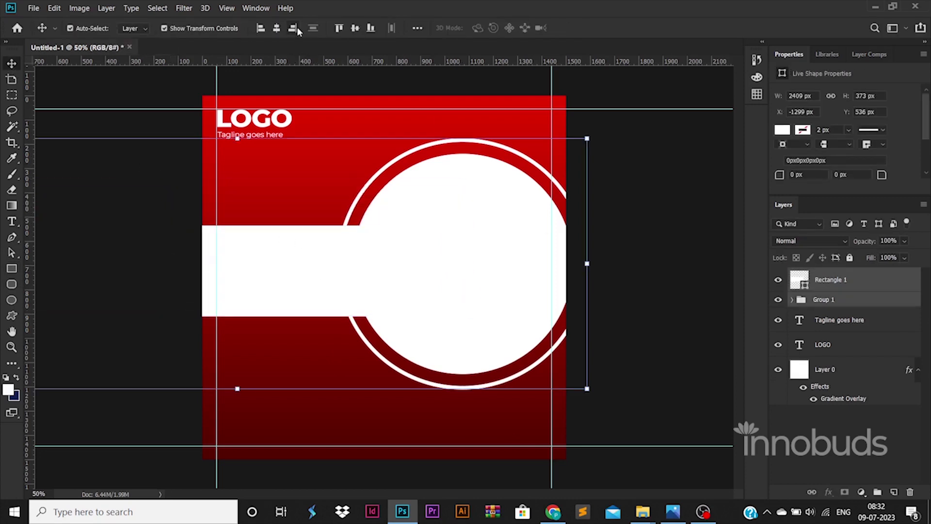
{"action": "left_click", "coordinate": [354, 28]}
Step: Place the band beneath the circle group, stretch it to 427 px tall, and recentre it
{"action": "left_click", "coordinate": [859, 300]}
{"action": "left_click_drag", "start_coordinate": [829, 280], "coordinate": [827, 315]}
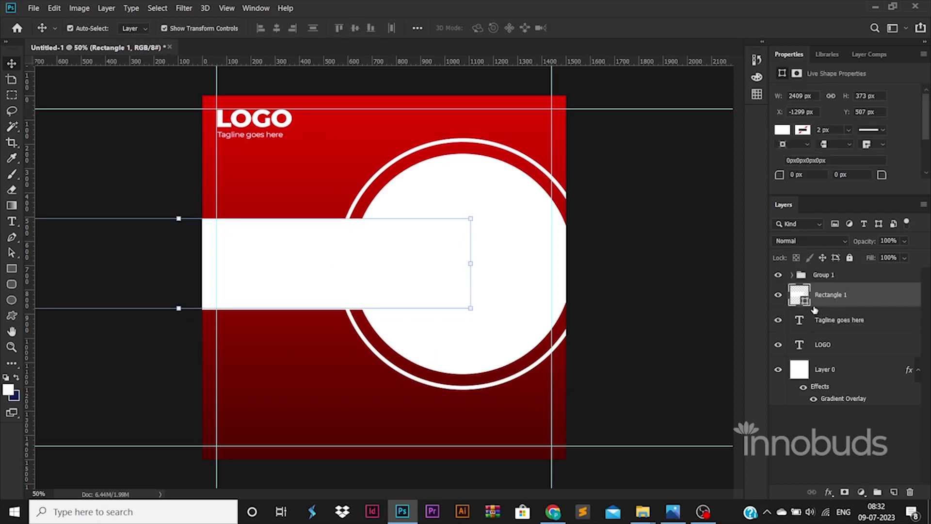
{"action": "left_click_drag", "start_coordinate": [177, 309], "coordinate": [179, 321]}
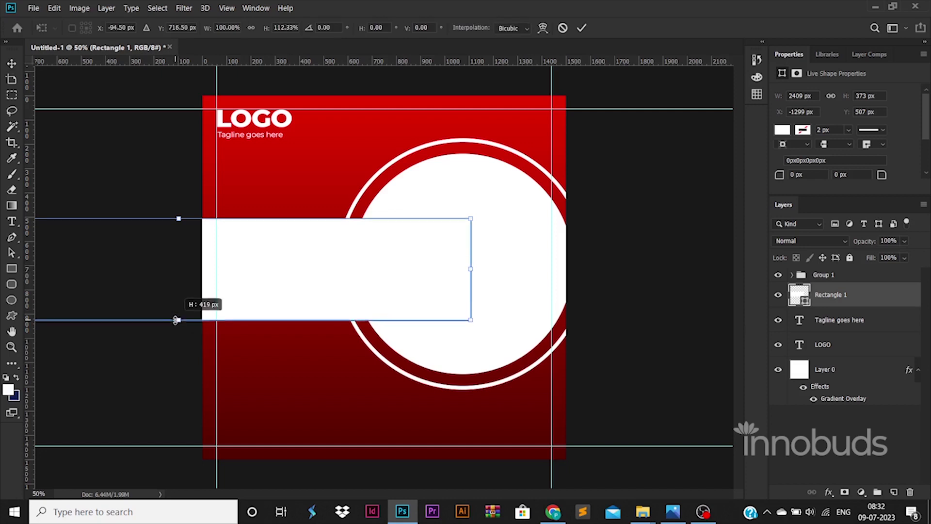
{"action": "left_click", "coordinate": [842, 277], "text": "shift"}
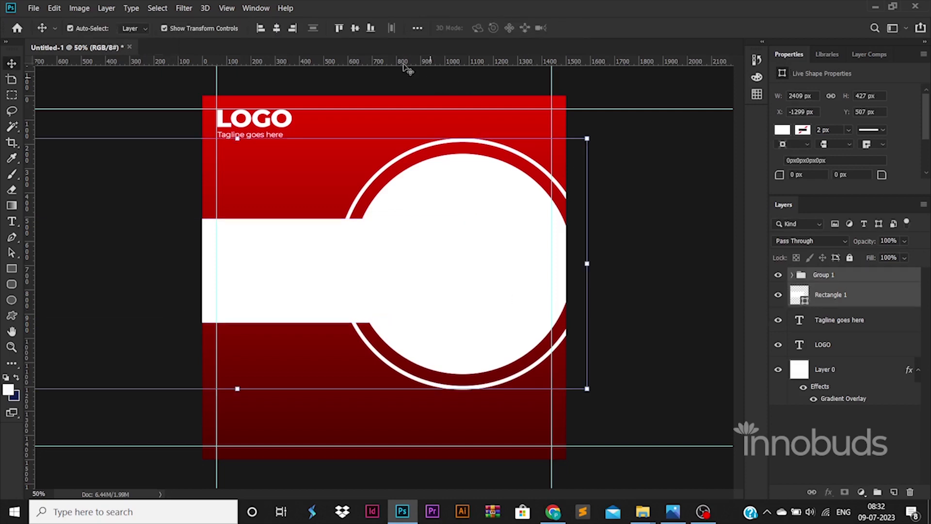
{"action": "left_click", "coordinate": [354, 29]}
{"action": "left_click", "coordinate": [855, 303]}
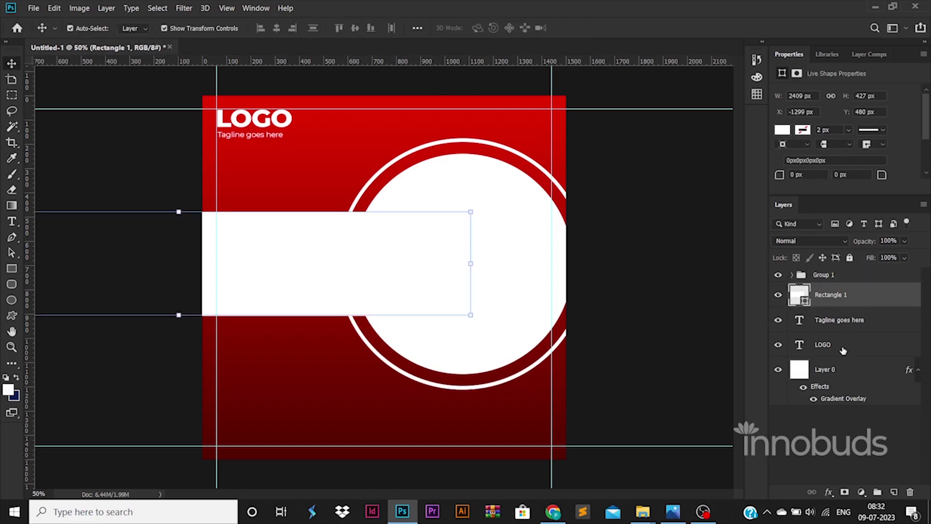
{"action": "left_click", "coordinate": [791, 275]}
Step: Rasterize the Ellipse 2 copy ring and cut the band's area out of it
{"action": "left_click", "coordinate": [841, 319]}
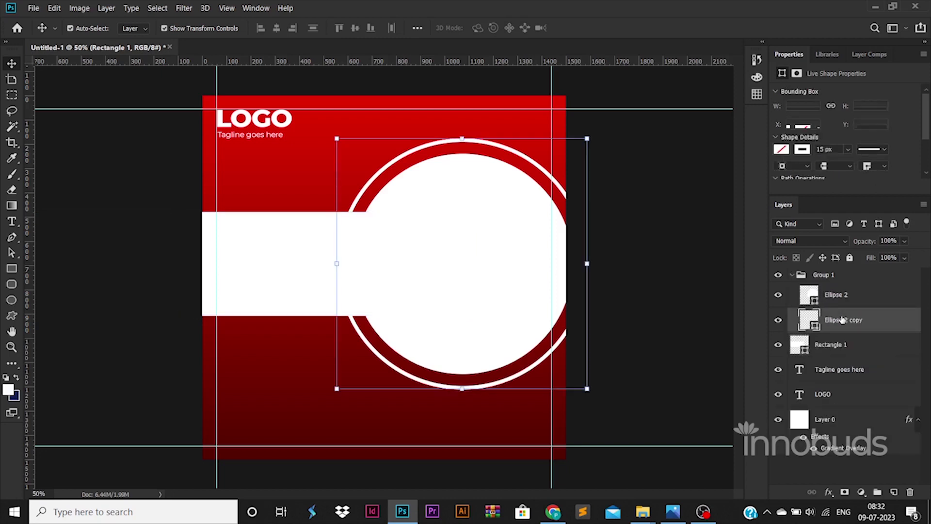
{"action": "right_click", "coordinate": [841, 319]}
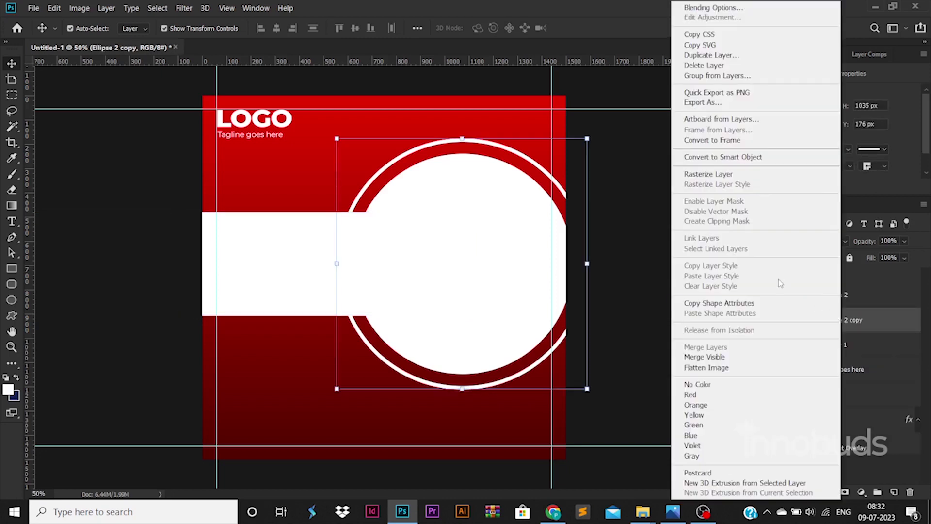
{"action": "left_click", "coordinate": [716, 174]}
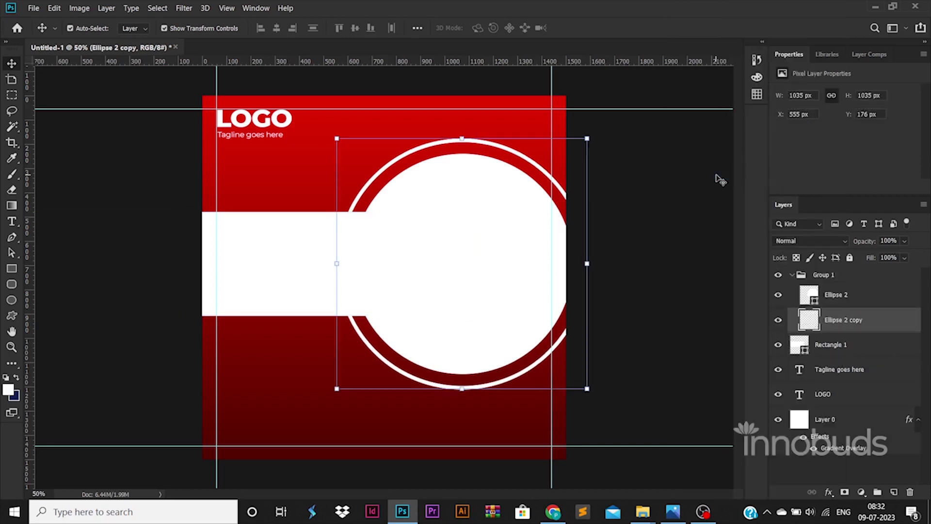
{"action": "left_click", "coordinate": [796, 346], "text": "ctrl"}
{"action": "left_click", "coordinate": [853, 301]}
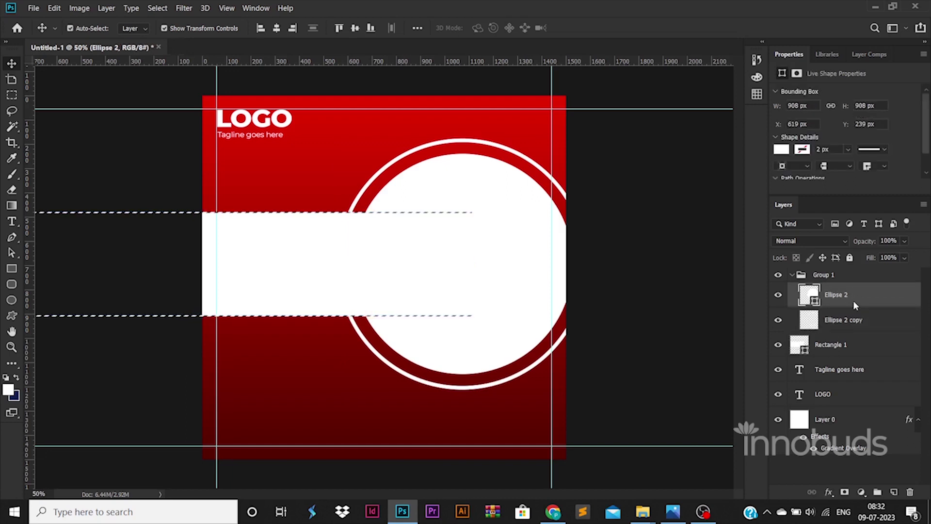
{"action": "left_click", "coordinate": [845, 321]}
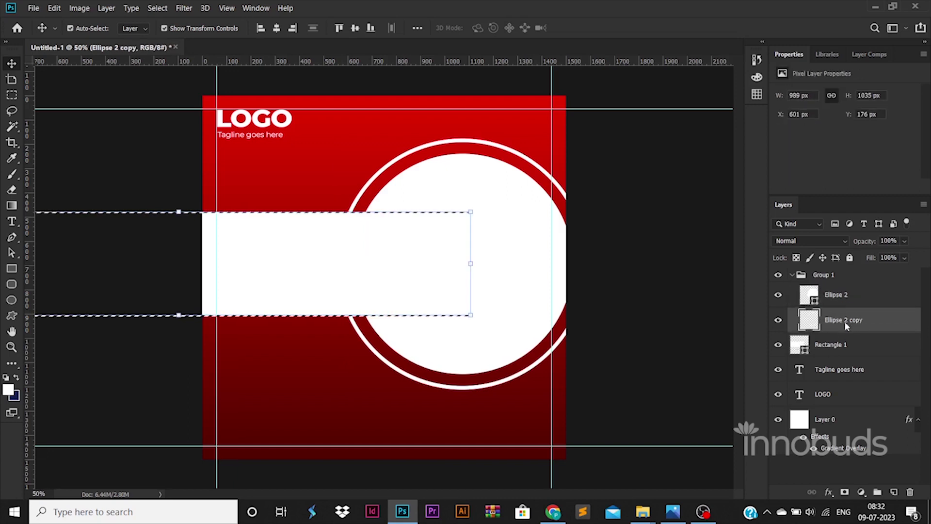
{"action": "key", "text": "ctrl+d"}
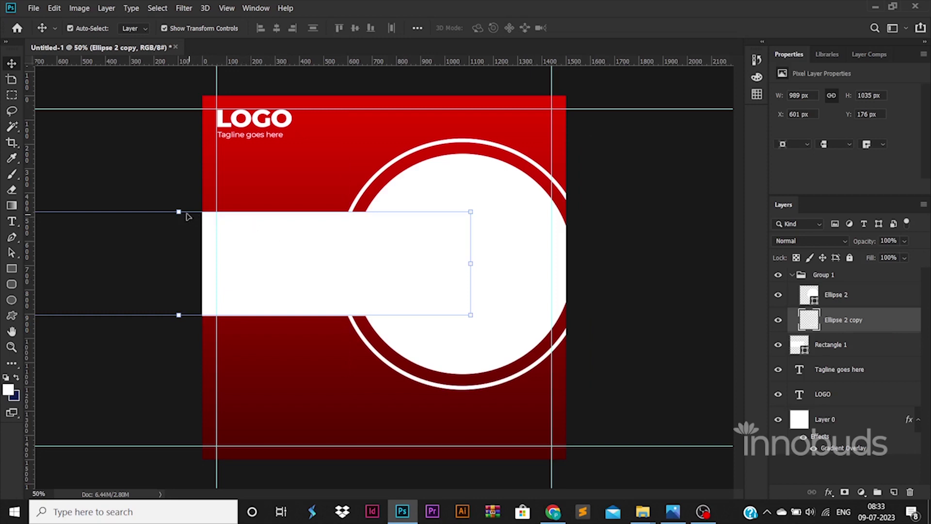
Step: Slim the white band to 323 px and centre it vertically on the circle
{"action": "left_click_drag", "start_coordinate": [187, 215], "coordinate": [179, 237]}
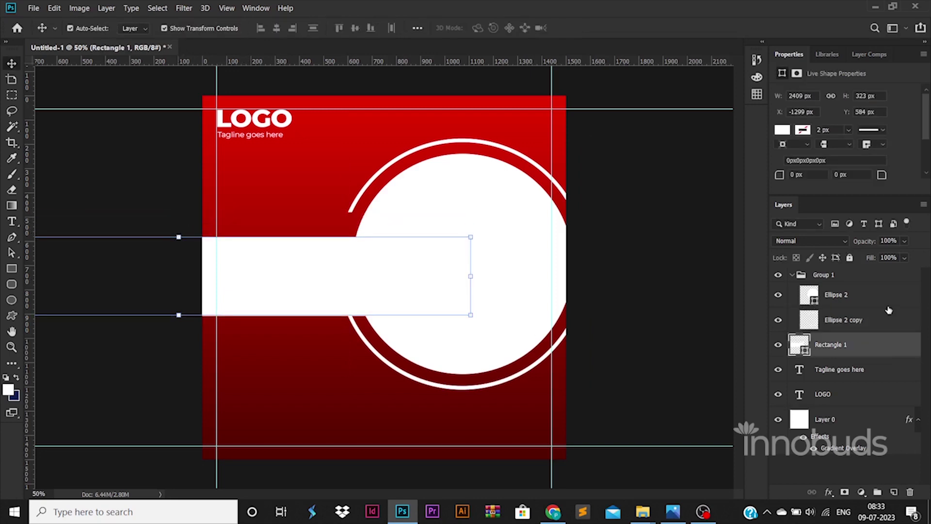
{"action": "left_click", "coordinate": [823, 275]}
{"action": "left_click", "coordinate": [830, 344], "text": "ctrl"}
{"action": "left_click", "coordinate": [356, 28]}
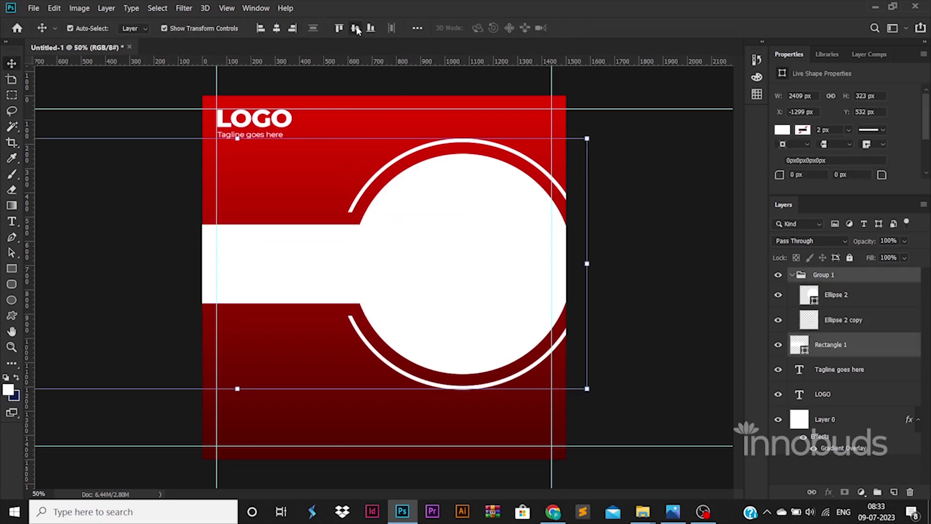
Step: Move the band and circle group down slightly together
{"action": "left_click", "coordinate": [477, 230]}
{"action": "left_click", "coordinate": [801, 274]}
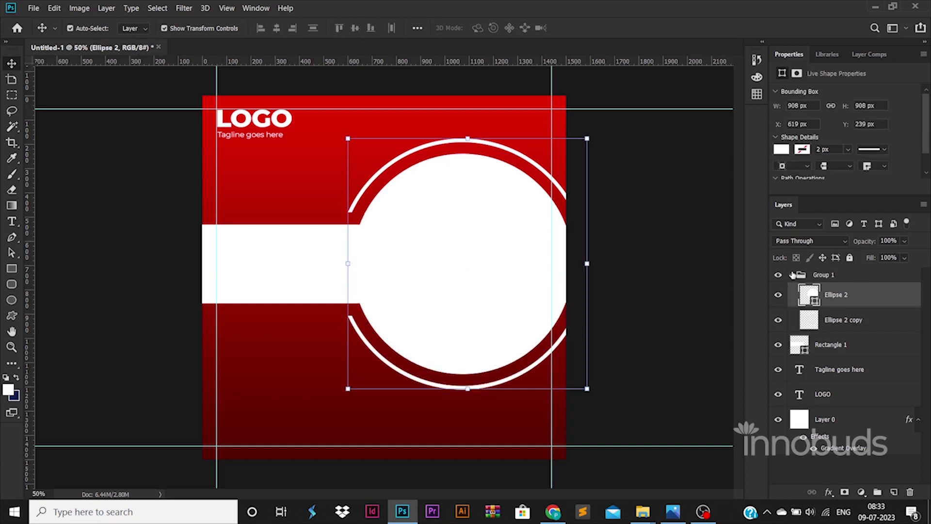
{"action": "left_click", "coordinate": [824, 299], "text": "ctrl"}
{"action": "key", "text": "ctrl+t"}
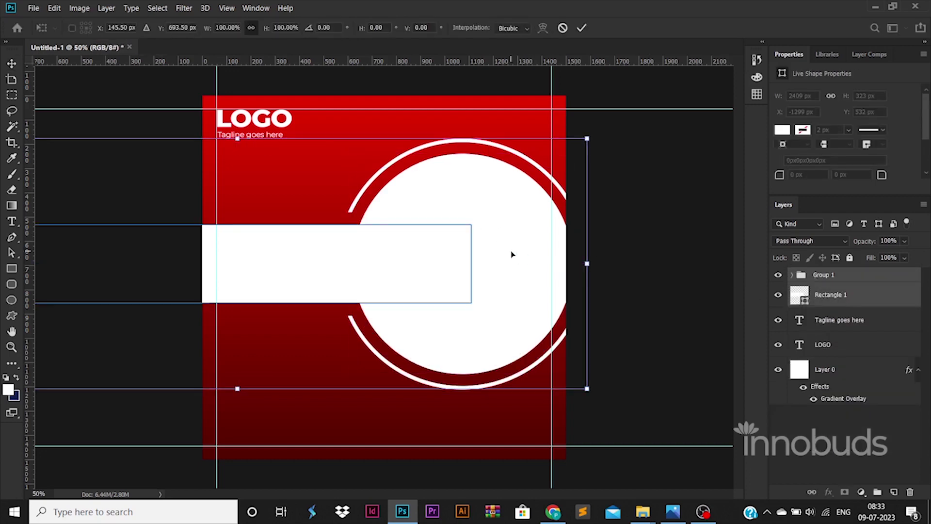
{"action": "left_click_drag", "start_coordinate": [513, 255], "coordinate": [512, 262]}
{"action": "key", "text": "Return"}
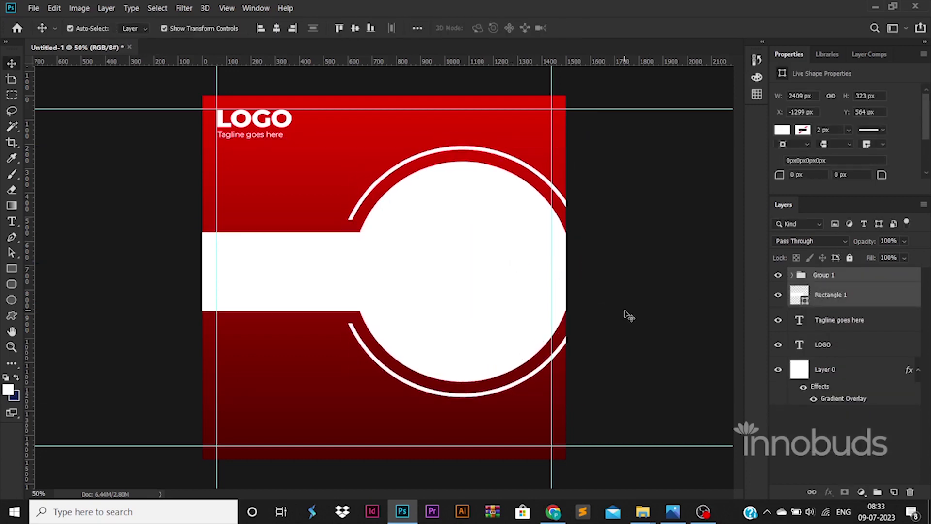
{"action": "left_click", "coordinate": [557, 367]}
{"action": "mouse_move", "coordinate": [642, 511]}
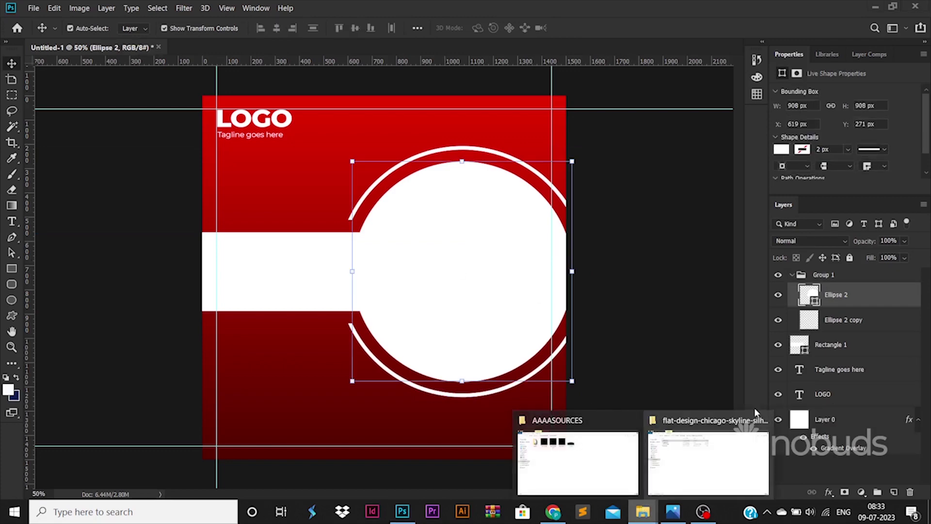
Step: Show the Downloads folder in File Explorer
{"action": "left_click", "coordinate": [625, 454]}
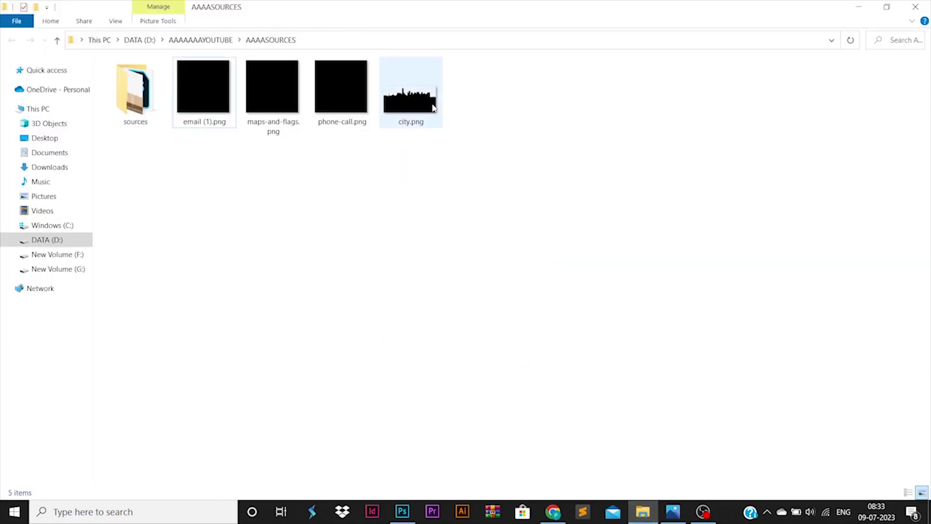
{"action": "left_click", "coordinate": [49, 167]}
{"action": "left_click", "coordinate": [176, 146]}
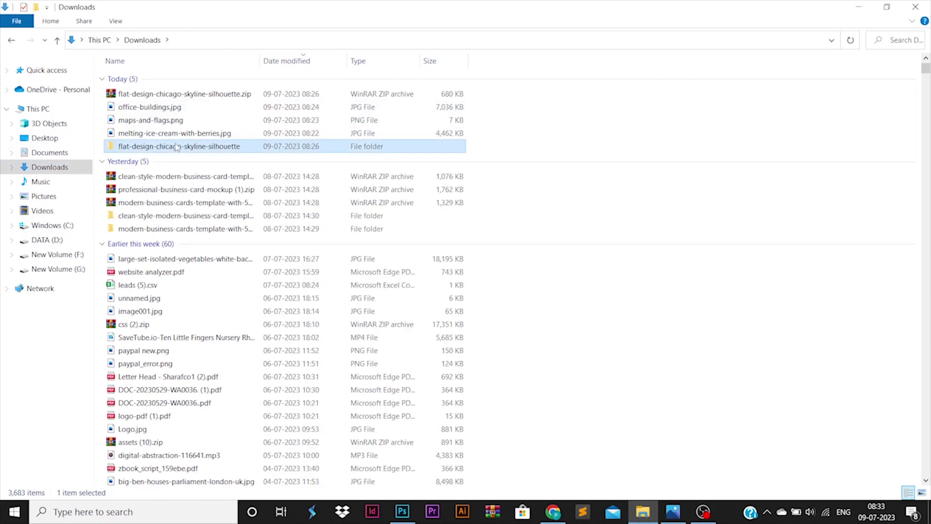
Step: Place office-buildings.jpg, enlarge it and position it over the circle
{"action": "left_click_drag", "start_coordinate": [155, 108], "coordinate": [495, 261]}
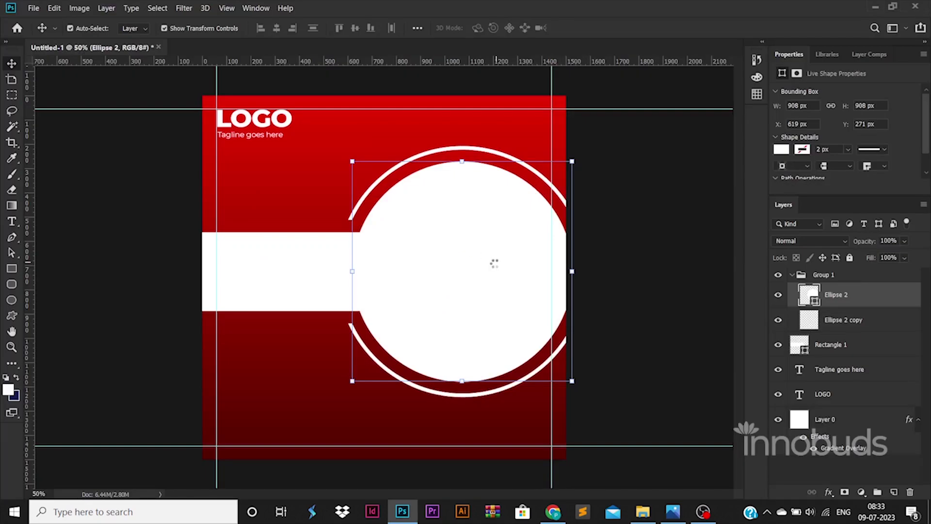
{"action": "left_click_drag", "start_coordinate": [529, 181], "coordinate": [584, 145]}
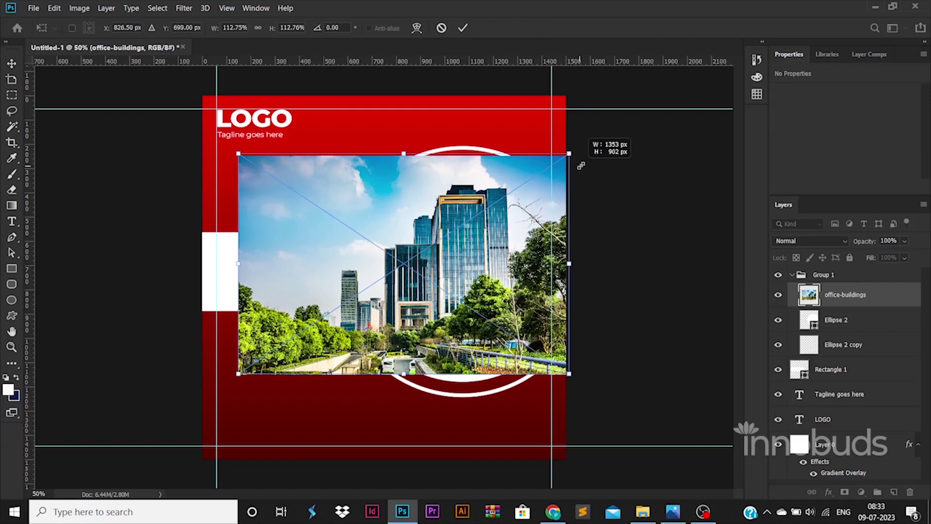
{"action": "left_click_drag", "start_coordinate": [529, 225], "coordinate": [554, 239]}
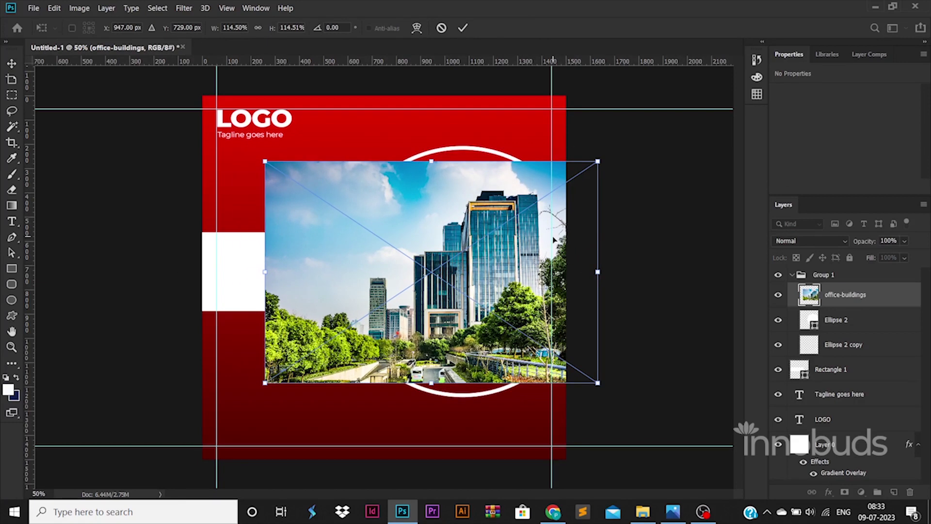
{"action": "key", "text": "Return"}
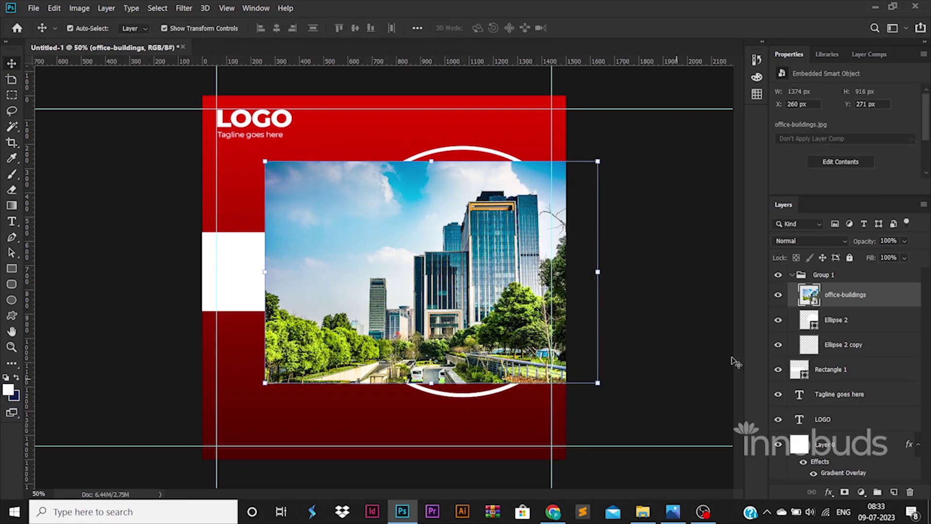
Step: Rasterize the photo and delete everything outside the Ellipse 2 inner circle
{"action": "left_click", "coordinate": [808, 324], "text": "ctrl"}
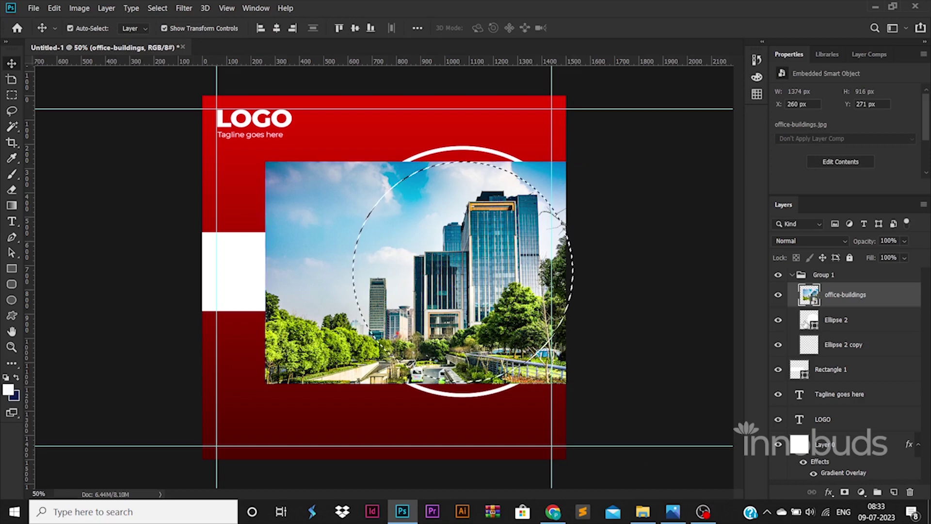
{"action": "right_click", "coordinate": [852, 291]}
{"action": "left_click", "coordinate": [747, 203]}
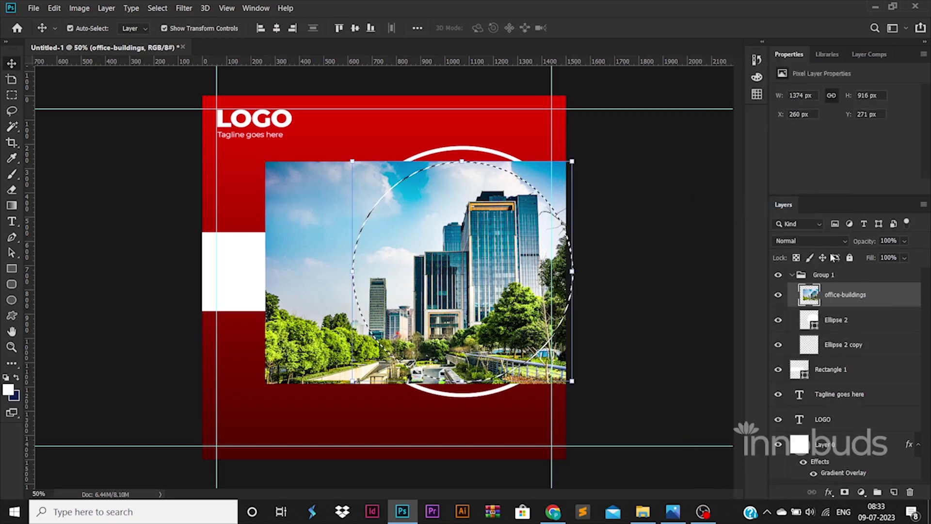
{"action": "left_click", "coordinate": [859, 313]}
{"action": "key", "text": "ctrl+shift+i"}
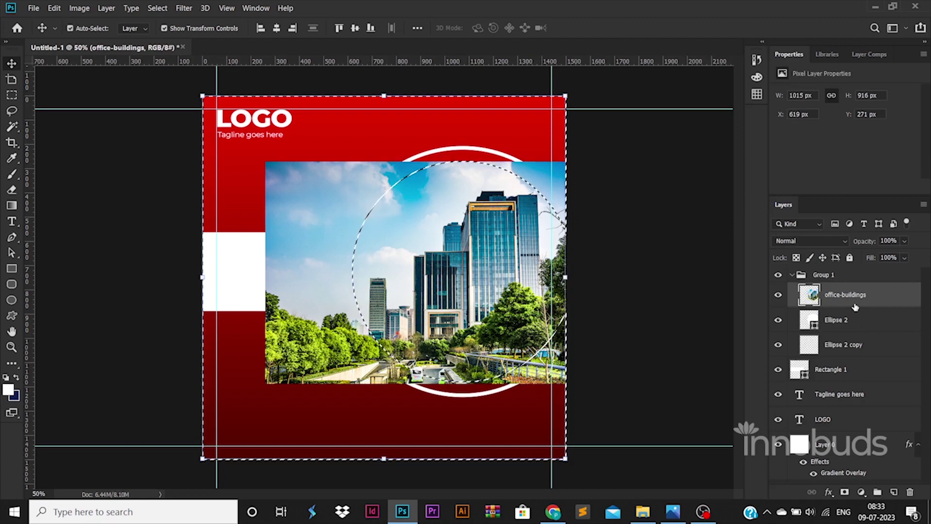
{"action": "key", "text": "Delete"}
{"action": "key", "text": "ctrl+d"}
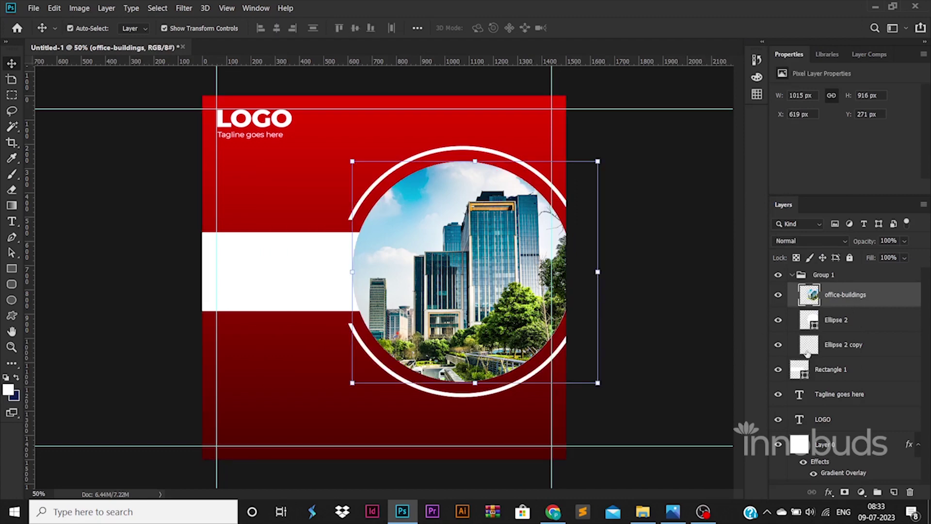
Step: Add a Gradient Overlay to Rectangle 1 with the left stop set to white ffffff
{"action": "left_click", "coordinate": [879, 368]}
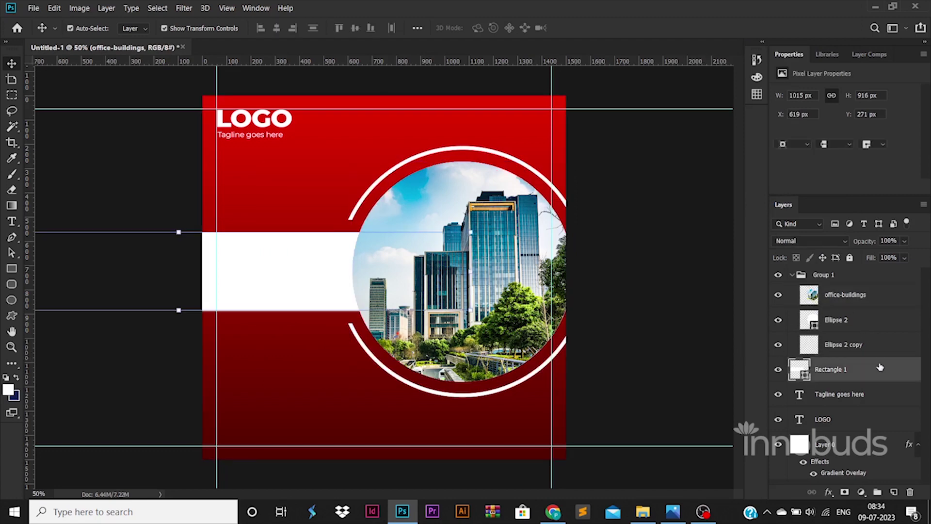
{"action": "double_click", "coordinate": [880, 367]}
{"action": "left_click", "coordinate": [537, 311]}
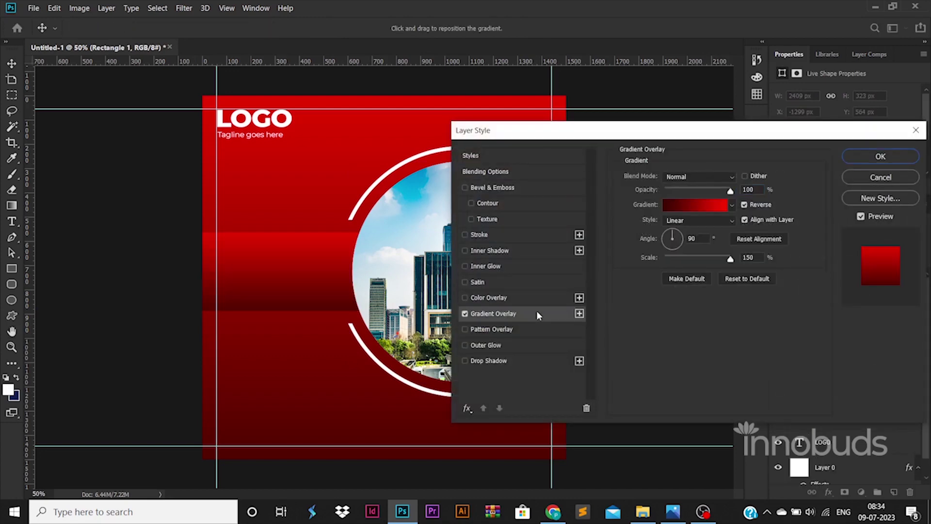
{"action": "left_click", "coordinate": [695, 204]}
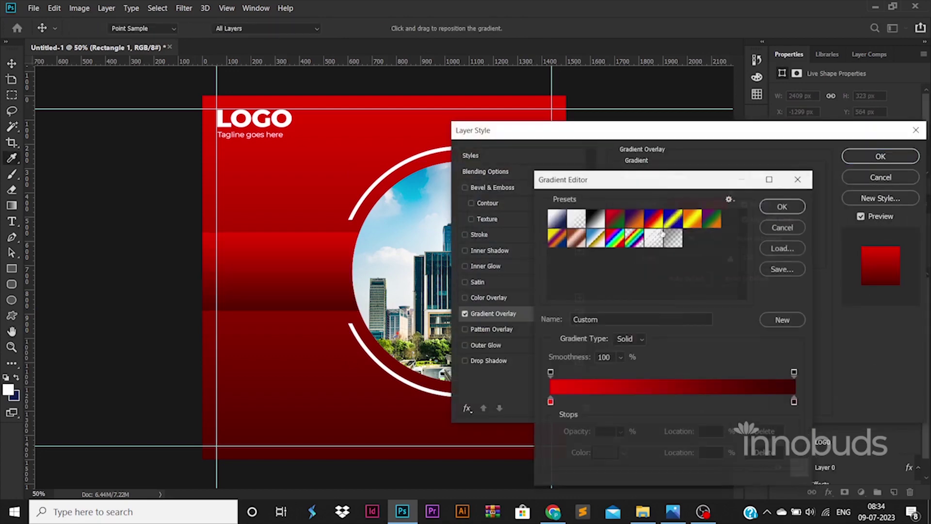
{"action": "double_click", "coordinate": [550, 402]}
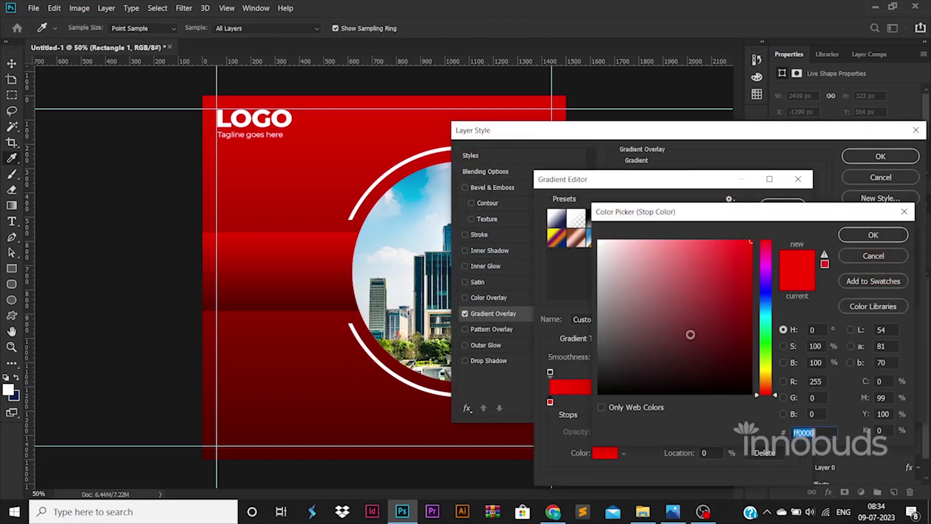
{"action": "type", "text": "ffffff"}
{"action": "key", "text": "Return"}
Step: Set the right gradient stop to light grey dbdbdb and apply the overlay
{"action": "left_click", "coordinate": [795, 402]}
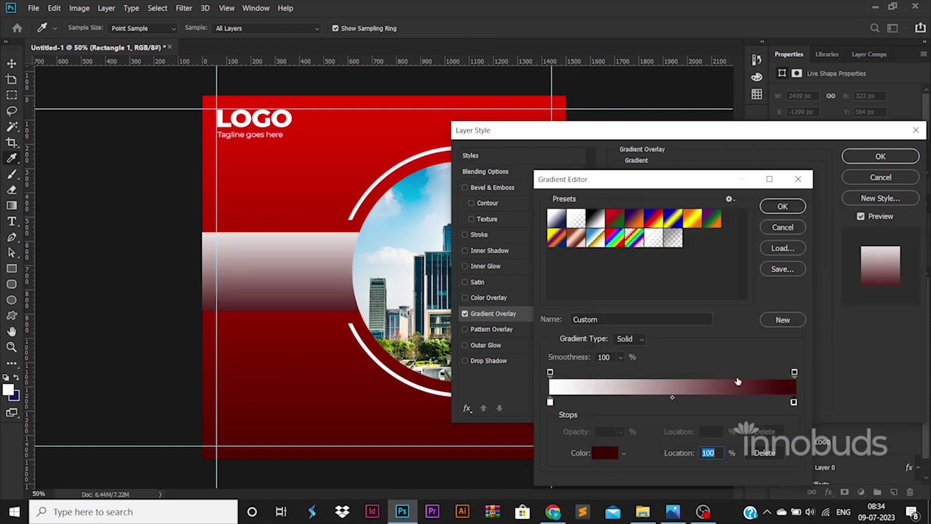
{"action": "double_click", "coordinate": [795, 402]}
{"action": "type", "text": "dbdbdb"}
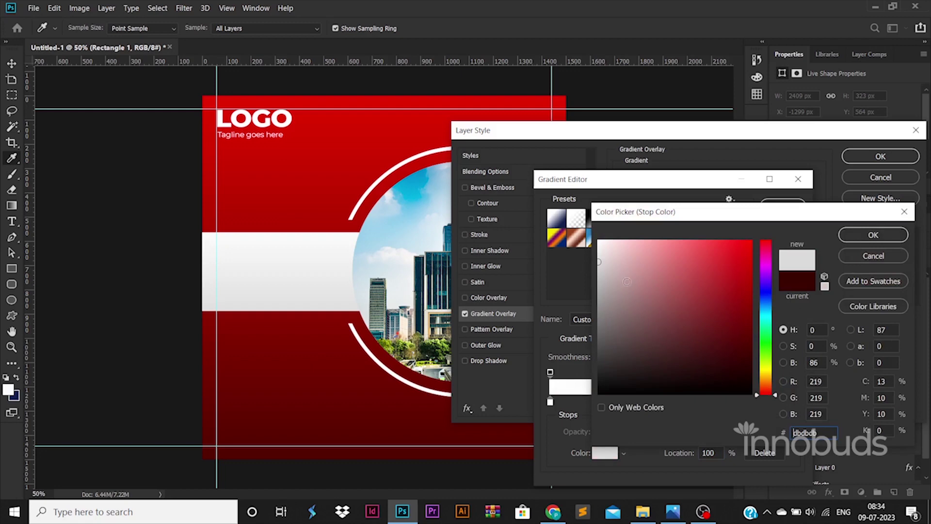
{"action": "left_click_drag", "start_coordinate": [627, 281], "coordinate": [583, 284]}
{"action": "left_click", "coordinate": [873, 235]}
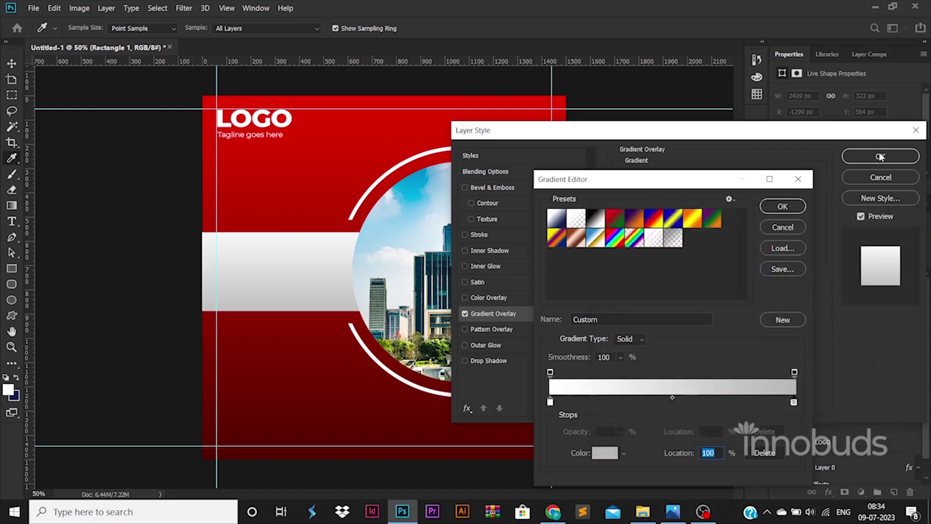
{"action": "left_click", "coordinate": [783, 206]}
{"action": "left_click", "coordinate": [880, 156]}
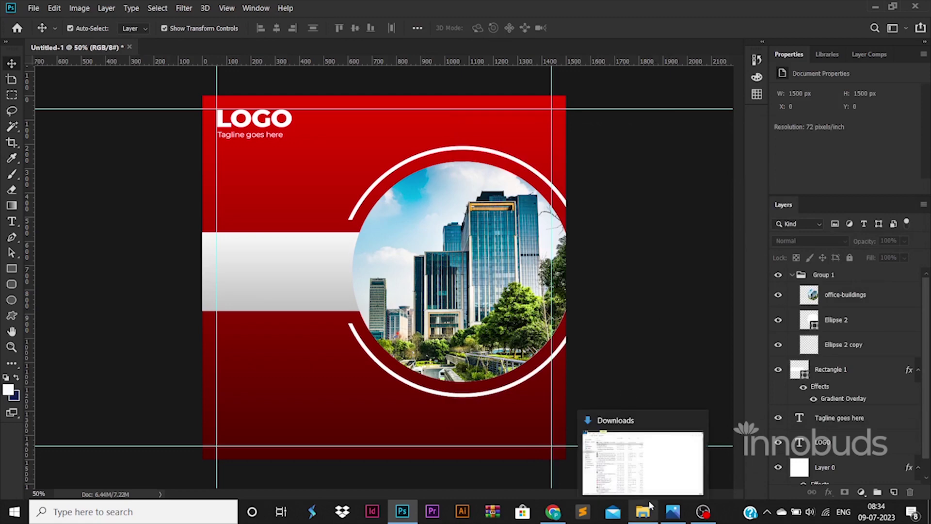
Step: Place city.png, scale it to about 53% and position it at the bottom left
{"action": "left_click", "coordinate": [644, 511]}
{"action": "left_click", "coordinate": [11, 40]}
{"action": "left_click_drag", "start_coordinate": [202, 98], "coordinate": [345, 363]}
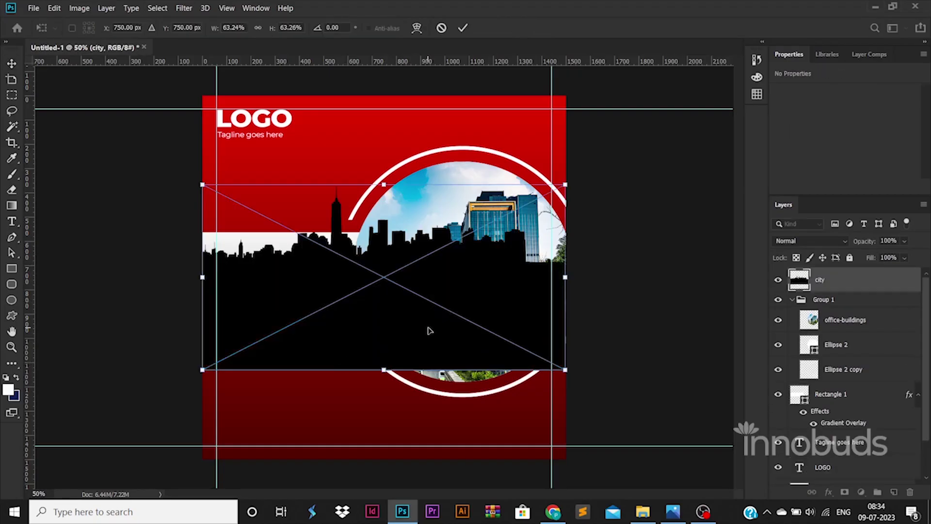
{"action": "left_click_drag", "start_coordinate": [427, 327], "coordinate": [430, 477]}
{"action": "left_click_drag", "start_coordinate": [567, 330], "coordinate": [508, 345]}
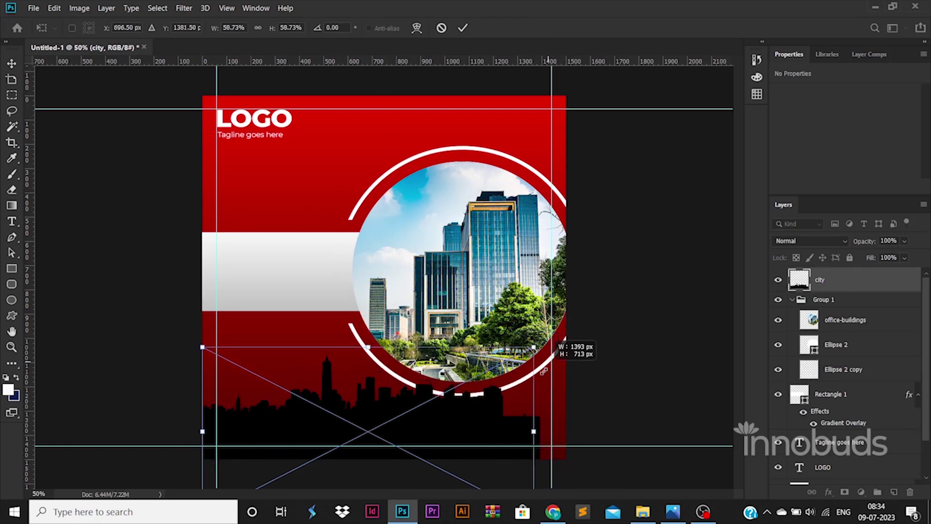
{"action": "mouse_move", "coordinate": [446, 404]}
{"action": "left_mouse_down"}
{"action": "mouse_move", "coordinate": [415, 433]}
{"action": "mouse_move", "coordinate": [411, 418]}
{"action": "left_mouse_up"}
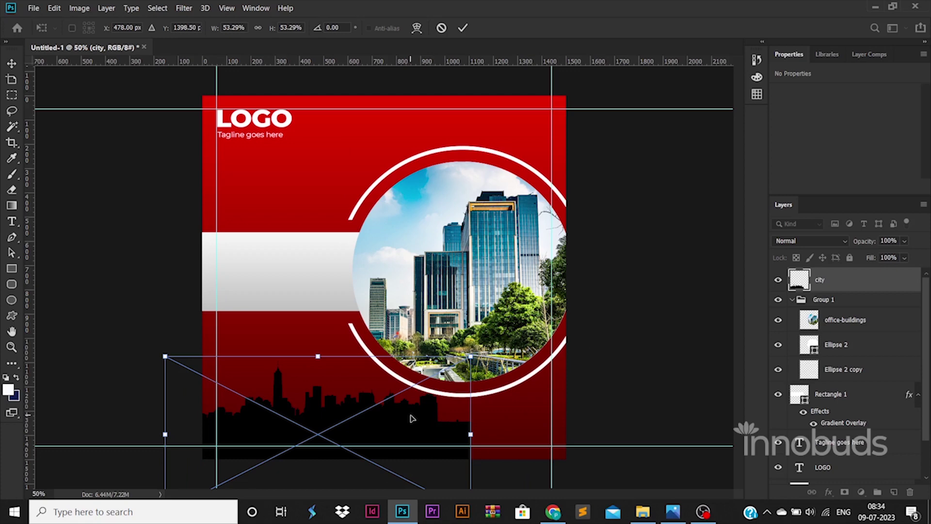
{"action": "key", "text": "Return"}
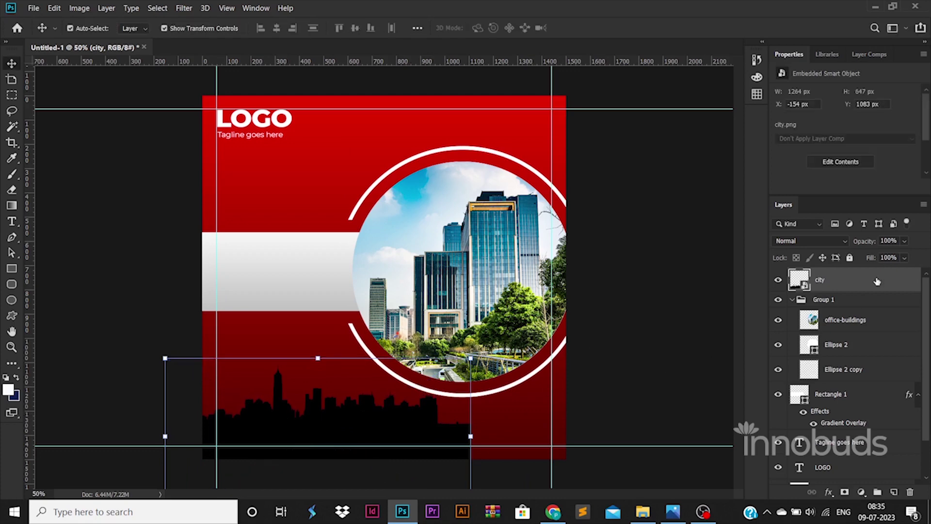
Step: Give the city skyline layer a white Color Overlay
{"action": "double_click", "coordinate": [877, 282]}
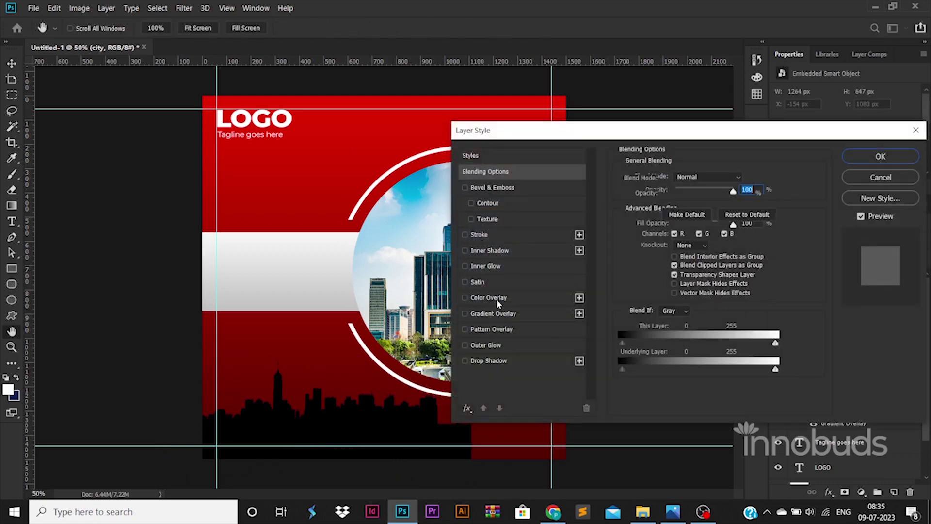
{"action": "left_click", "coordinate": [496, 299]}
{"action": "left_click", "coordinate": [745, 178]}
{"action": "left_click", "coordinate": [599, 240]}
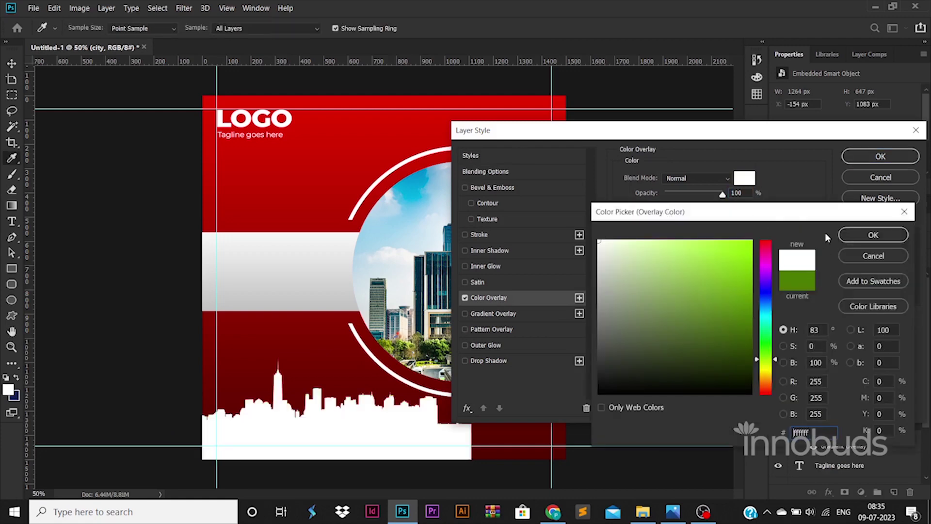
{"action": "left_click", "coordinate": [868, 235]}
{"action": "left_click", "coordinate": [880, 156]}
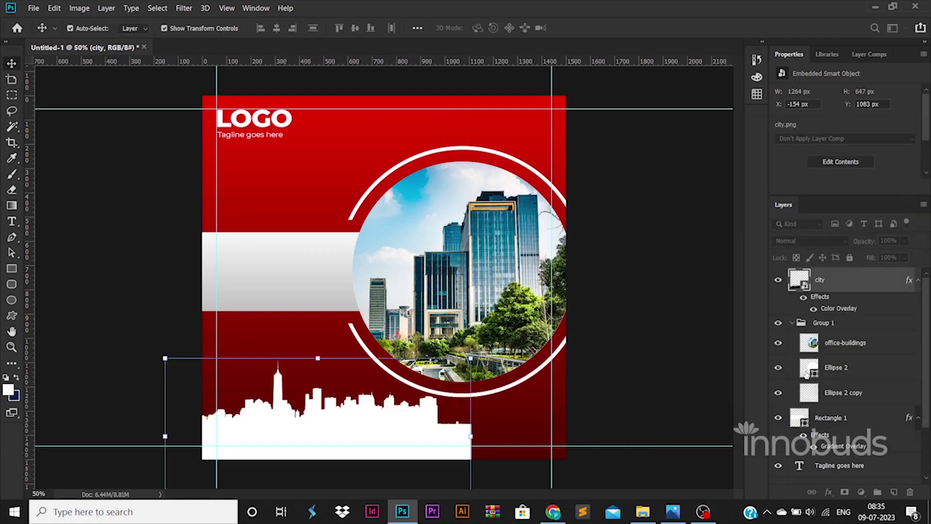
Step: Copy Rectangle 1's gradient layer style and paste it onto the city layer
{"action": "left_click", "coordinate": [310, 266]}
{"action": "right_click", "coordinate": [863, 415]}
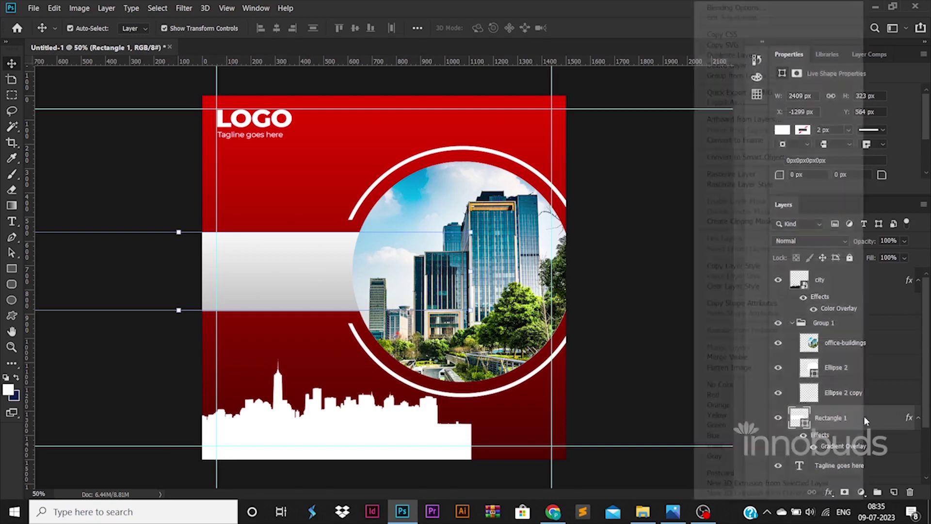
{"action": "left_click", "coordinate": [764, 266]}
{"action": "left_click", "coordinate": [834, 281]}
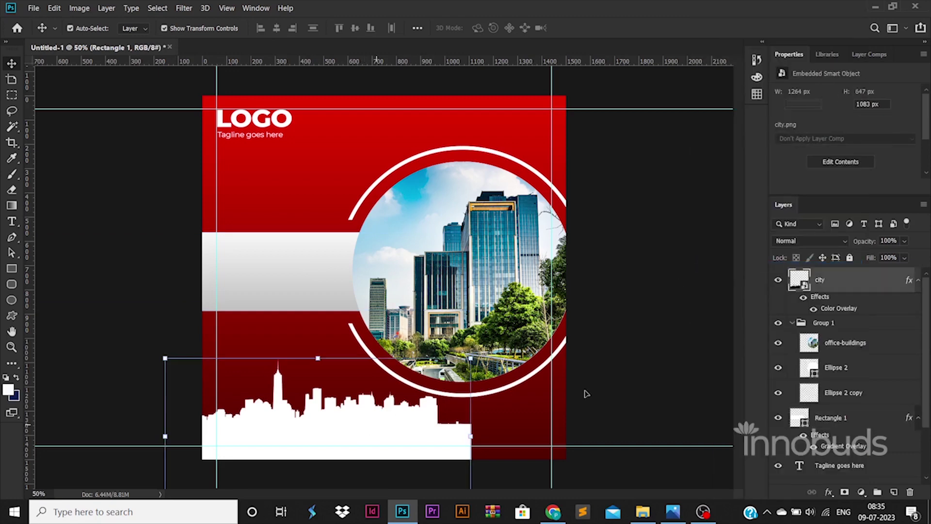
{"action": "right_click", "coordinate": [868, 281]}
{"action": "left_click", "coordinate": [736, 305]}
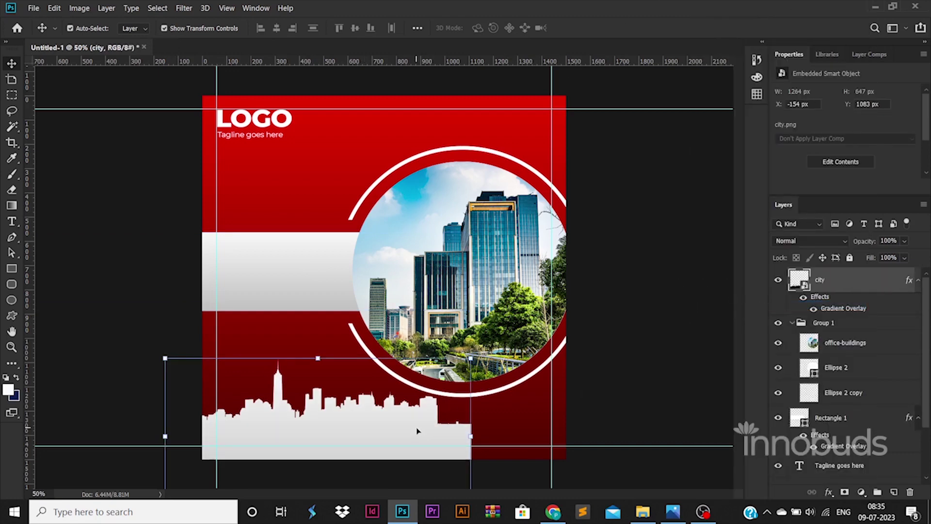
Step: Try merging a band copy into the skyline's base, then undo it
{"action": "left_click_drag", "start_coordinate": [297, 295], "coordinate": [573, 474]}
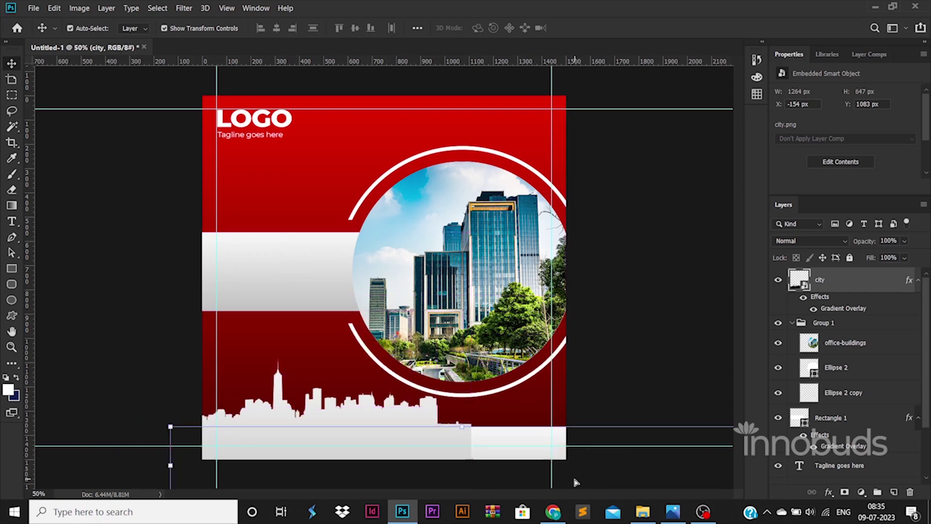
{"action": "left_click", "coordinate": [820, 277], "text": "ctrl"}
{"action": "right_click", "coordinate": [819, 277]}
{"action": "left_click", "coordinate": [699, 351]}
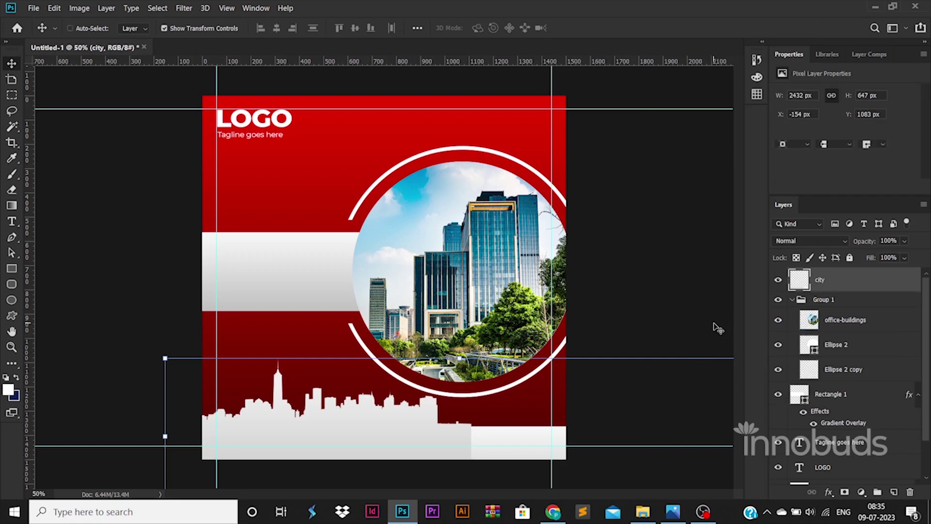
{"action": "key", "text": "ctrl+z"}
{"action": "key", "text": "ctrl+z"}
{"action": "key", "text": "ctrl+z"}
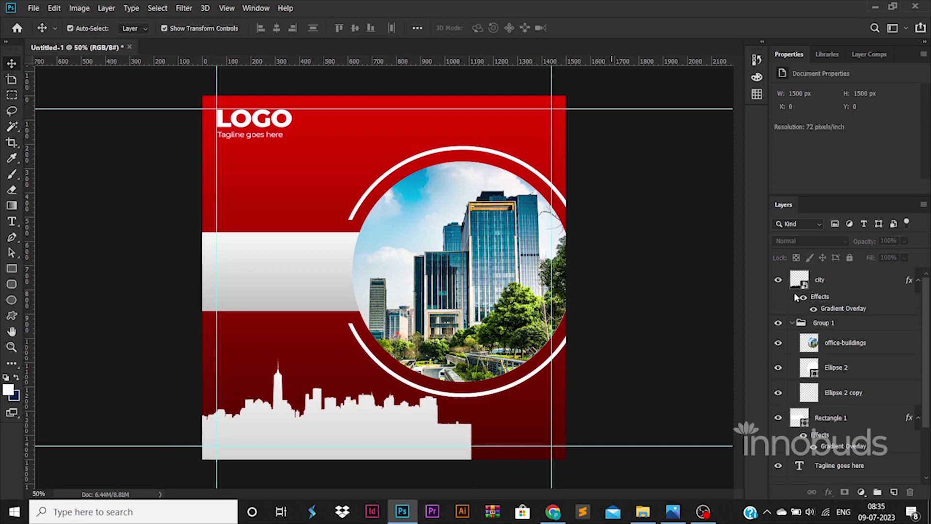
Step: Rasterize the city layer and stretch its flat right end to the poster's right edge
{"action": "left_click", "coordinate": [820, 280]}
{"action": "right_click", "coordinate": [824, 280]}
{"action": "left_click", "coordinate": [703, 208]}
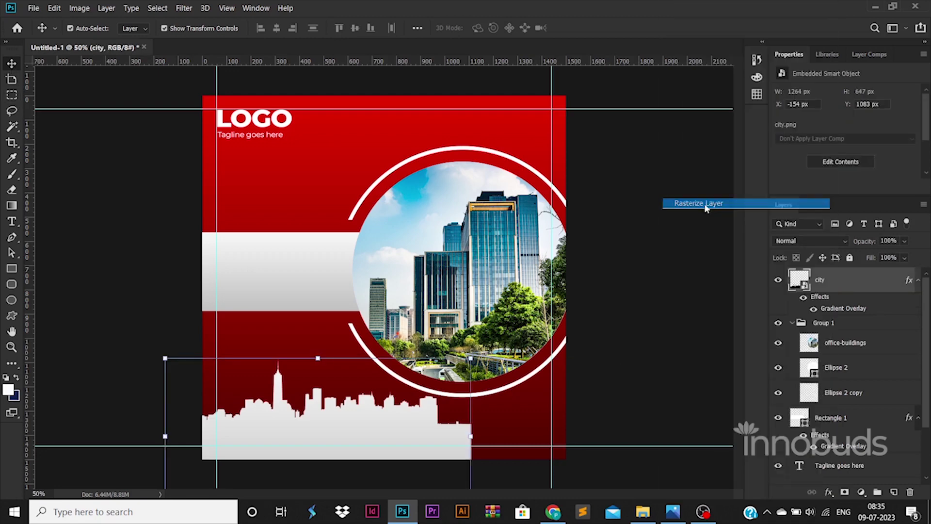
{"action": "left_click", "coordinate": [14, 98]}
{"action": "mouse_move", "coordinate": [464, 421]}
{"action": "left_mouse_down"}
{"action": "mouse_move", "coordinate": [485, 459]}
{"action": "mouse_move", "coordinate": [833, 420]}
{"action": "left_mouse_up"}
{"action": "key", "text": "ctrl+t"}
{"action": "key", "text": "Return"}
{"action": "key", "text": "ctrl+d"}
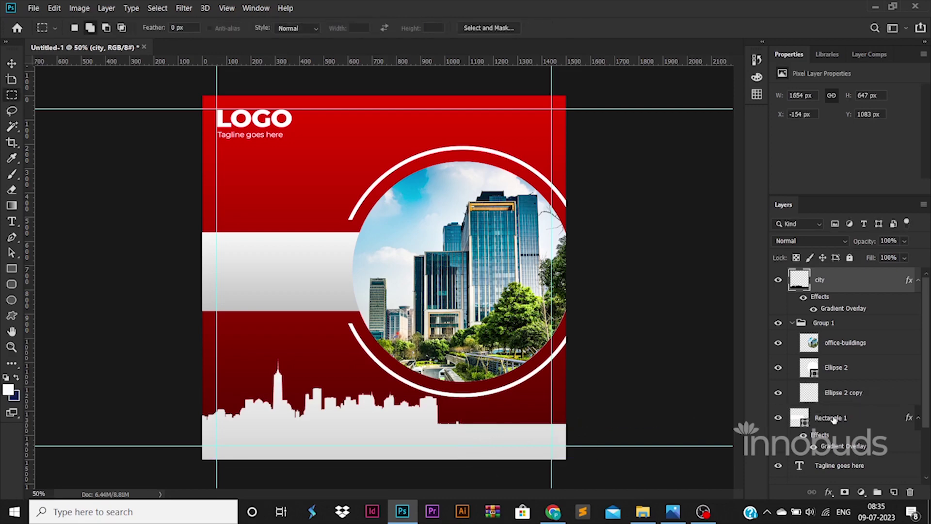
{"action": "left_click", "coordinate": [11, 63]}
Step: Try moving the band, rings and photo up, then undo the move
{"action": "left_click", "coordinate": [405, 163]}
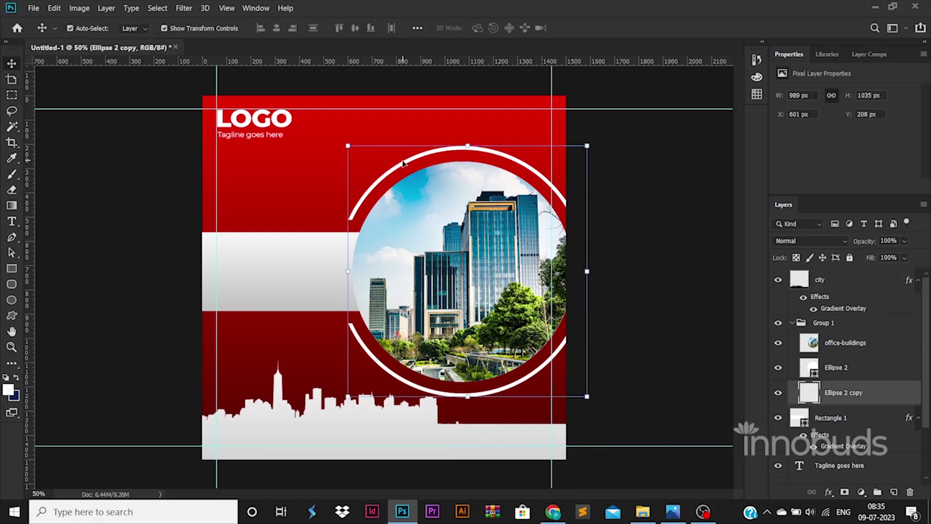
{"action": "left_click", "coordinate": [262, 237], "text": "shift"}
{"action": "left_click_drag", "start_coordinate": [491, 274], "coordinate": [491, 265]}
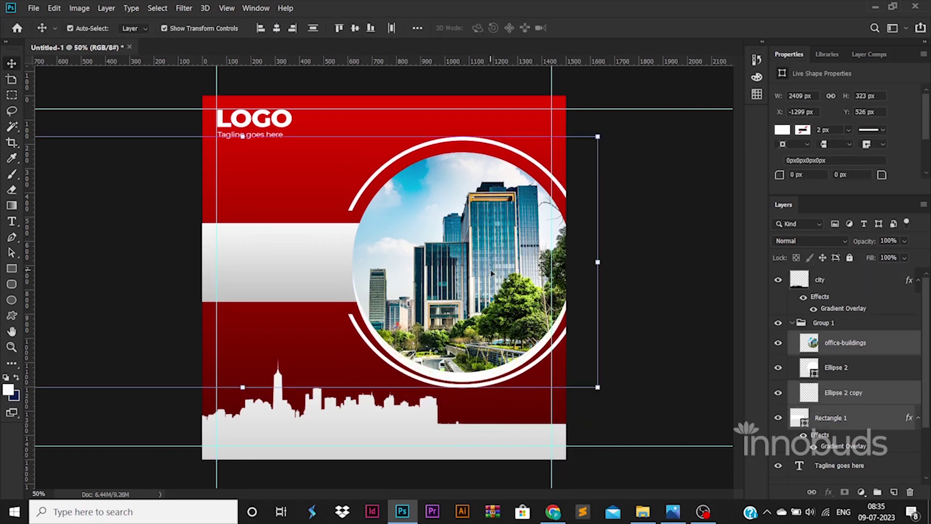
{"action": "left_click", "coordinate": [674, 315]}
{"action": "key", "text": "ctrl+z"}
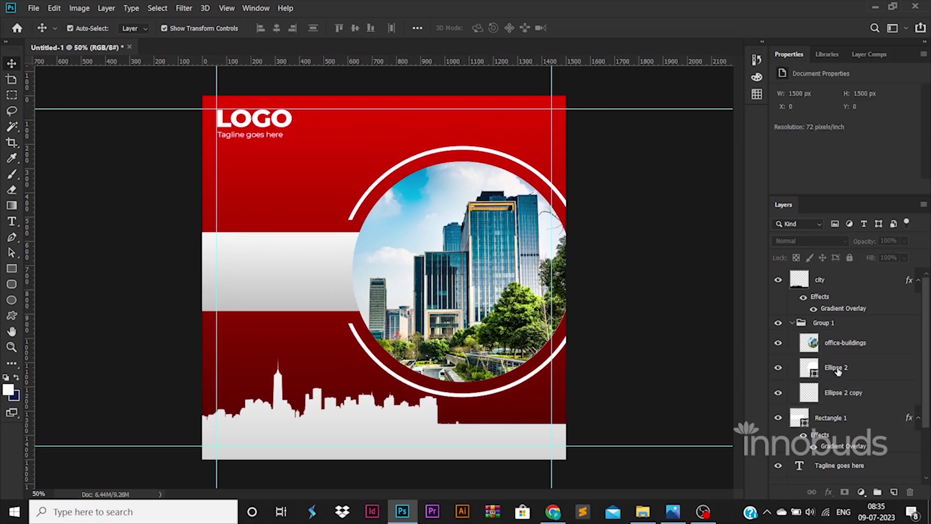
Step: Move Rectangle 1, Ellipse 2, Ellipse 2 copy and office-buildings up about 33 px
{"action": "left_click", "coordinate": [837, 371]}
{"action": "left_click", "coordinate": [827, 423], "text": "ctrl"}
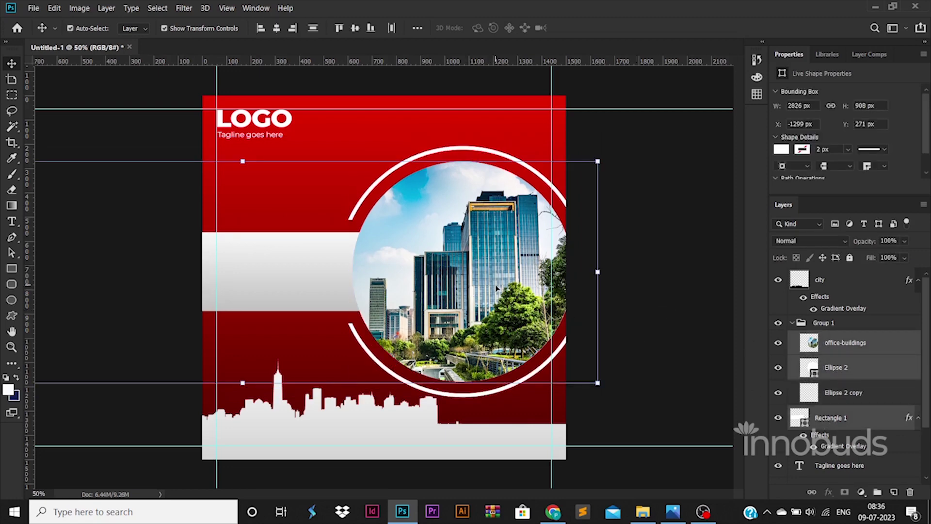
{"action": "left_click", "coordinate": [823, 393], "text": "ctrl"}
{"action": "key", "text": "ctrl+t"}
{"action": "left_click_drag", "start_coordinate": [517, 337], "coordinate": [518, 330]}
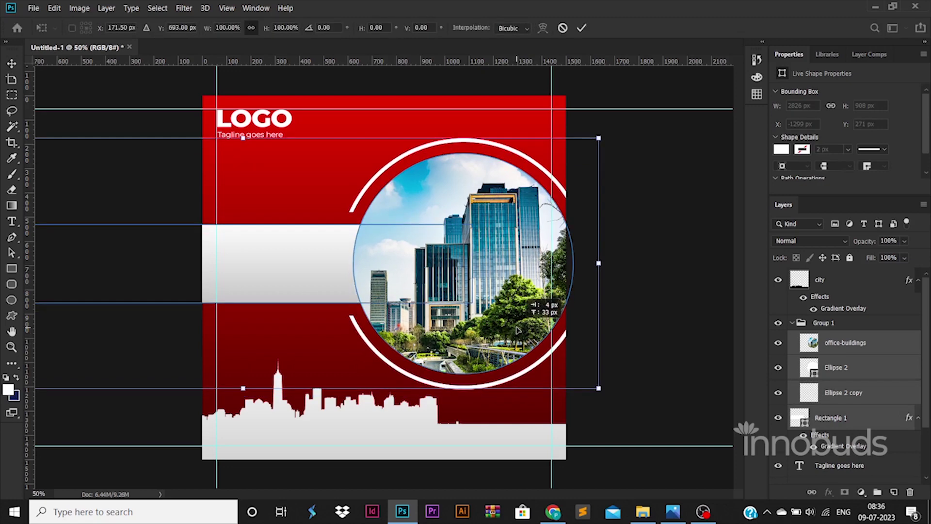
{"action": "key", "text": "Return"}
{"action": "left_click", "coordinate": [660, 350]}
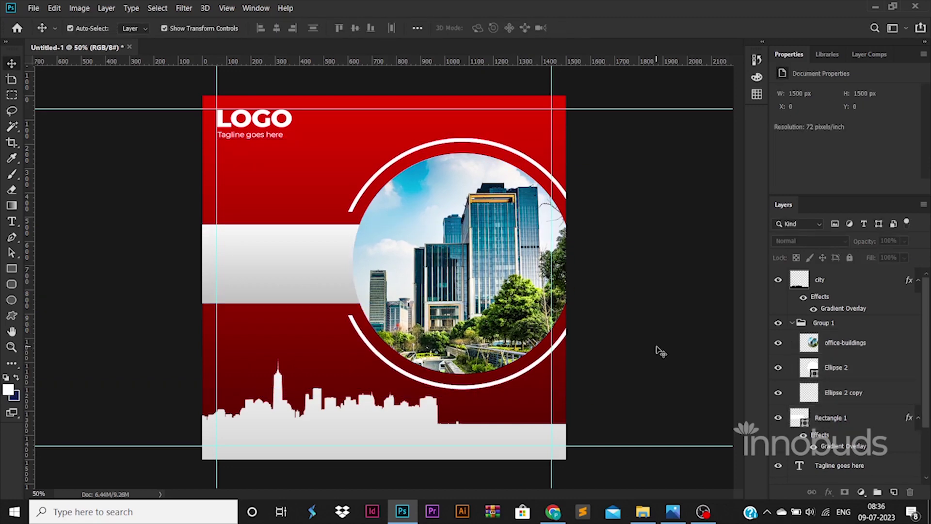
Step: Enlarge and reposition the WELCOME TO text above the band
{"action": "left_click", "coordinate": [12, 222]}
{"action": "left_click", "coordinate": [235, 205]}
{"action": "type", "text": "WELCOME TO"}
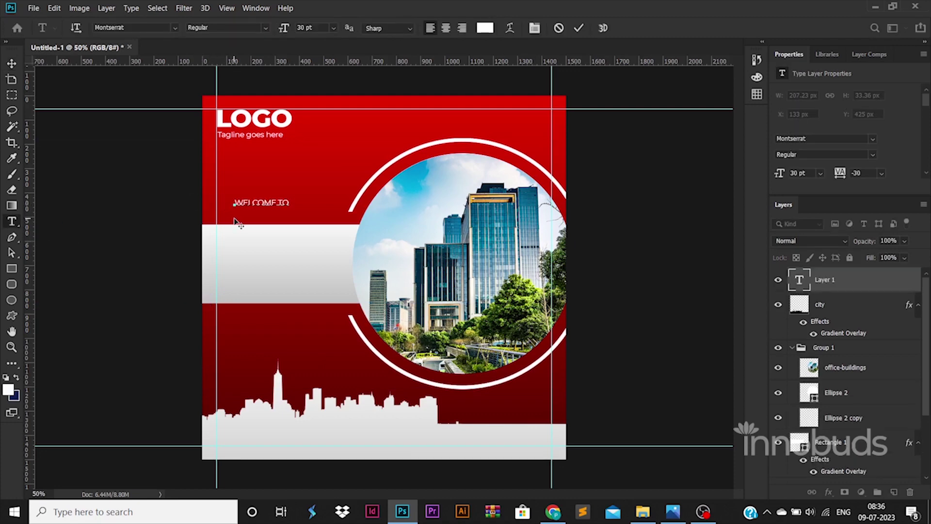
{"action": "left_click", "coordinate": [22, 61]}
{"action": "key", "text": "ctrl+t"}
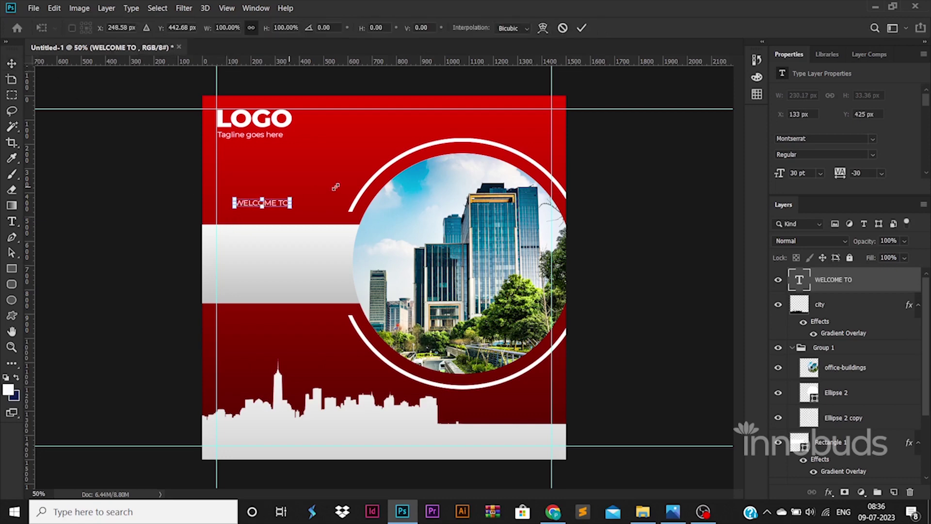
{"action": "mouse_move", "coordinate": [290, 197]}
{"action": "left_mouse_down"}
{"action": "mouse_move", "coordinate": [334, 192]}
{"action": "mouse_move", "coordinate": [286, 213]}
{"action": "mouse_move", "coordinate": [291, 248]}
{"action": "left_mouse_up"}
{"action": "key", "text": "Return"}
Step: Retype the copied text as COMPANY NAME with 60 pt leading
{"action": "double_click", "coordinate": [291, 244]}
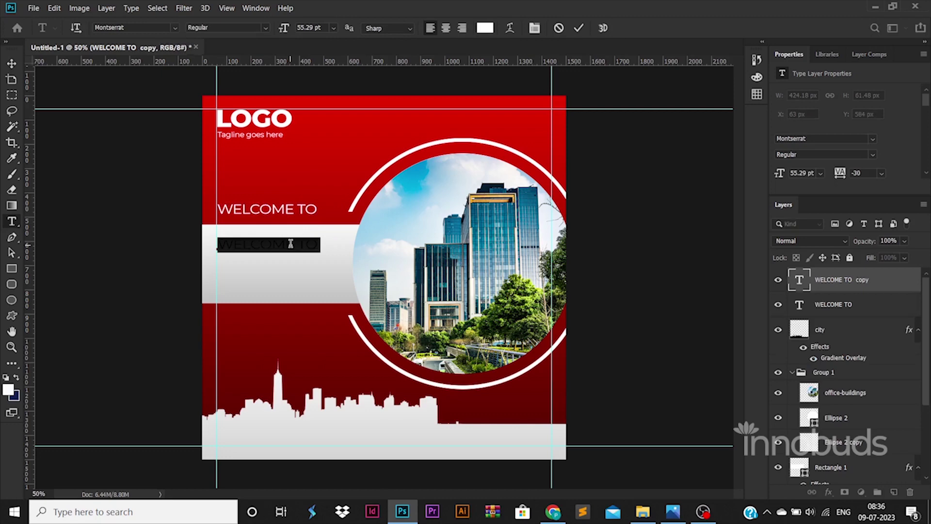
{"action": "type", "text": "COMPNA"}
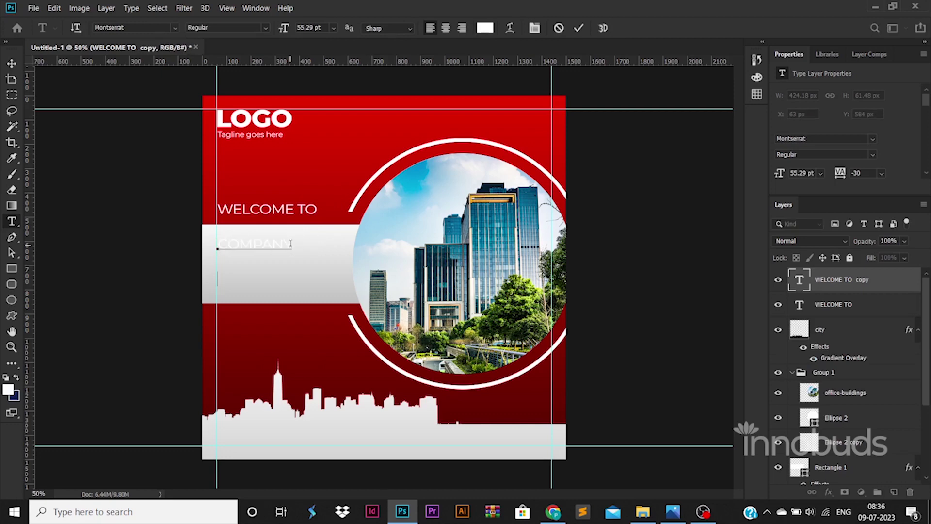
{"action": "key", "text": "ctrl+a"}
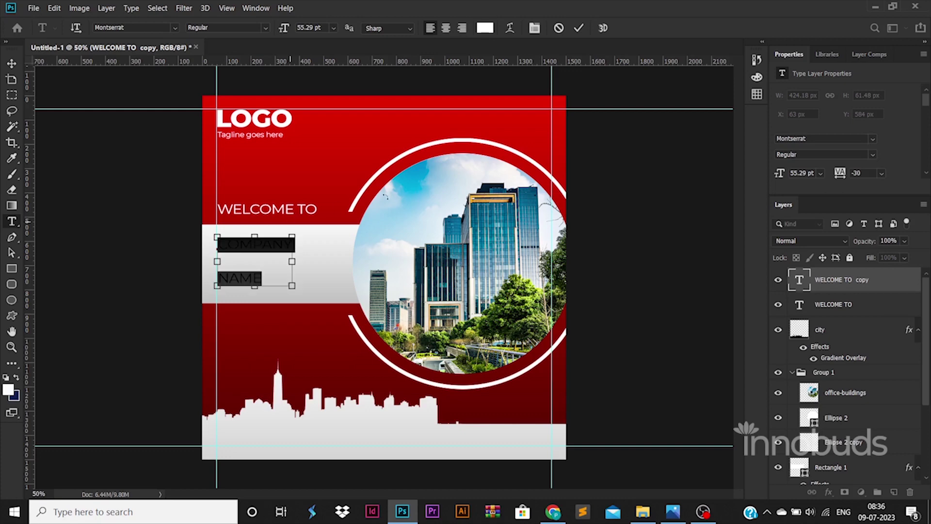
{"action": "key", "text": "ctrl+t"}
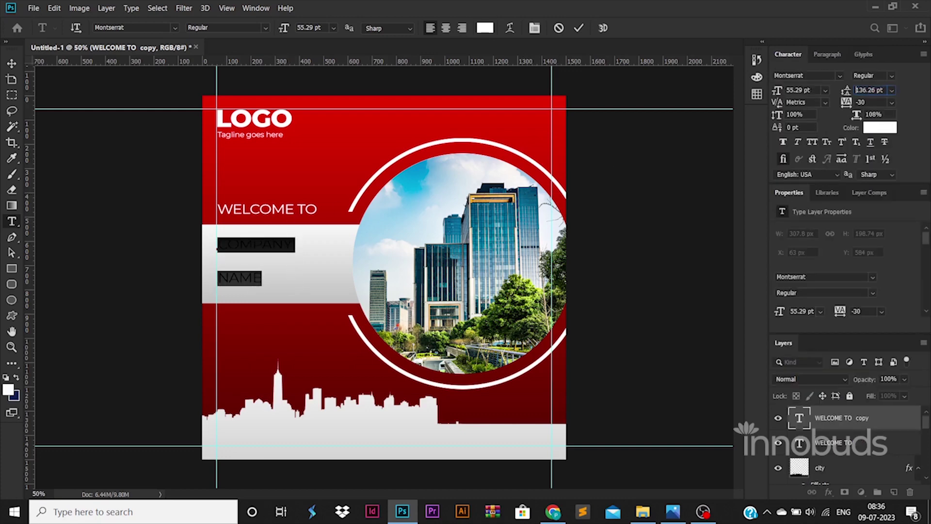
{"action": "key", "text": "Down"}
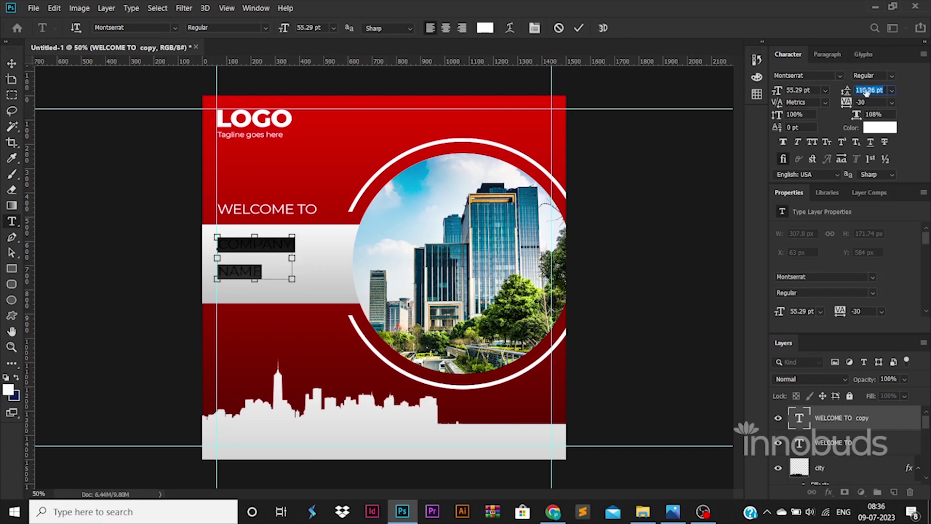
{"action": "type", "text": "60"}
{"action": "key", "text": "Return"}
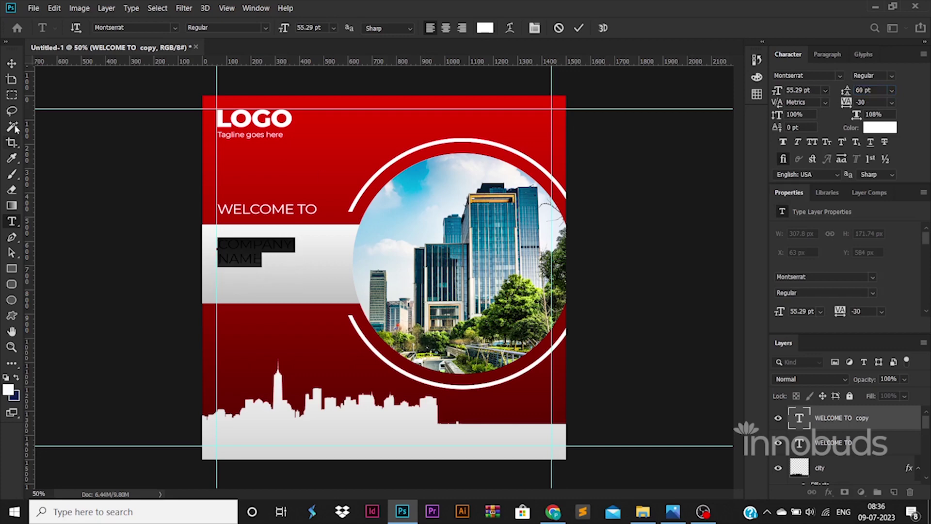
{"action": "left_click", "coordinate": [11, 63]}
Step: Enlarge COMPANY NAME to about 164% and make it Black weight in colour 000000
{"action": "key", "text": "ctrl+t"}
{"action": "left_click_drag", "start_coordinate": [295, 267], "coordinate": [336, 301]}
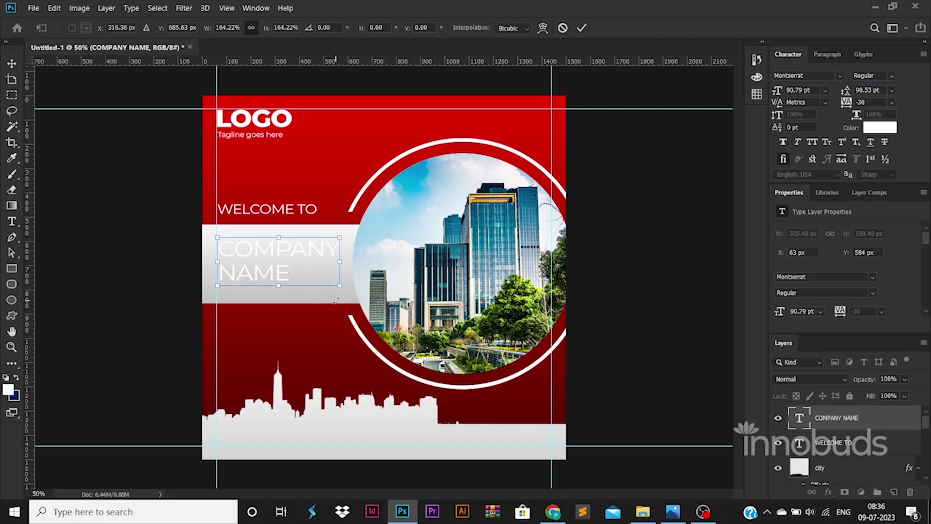
{"action": "key", "text": "Return"}
{"action": "double_click", "coordinate": [799, 418]}
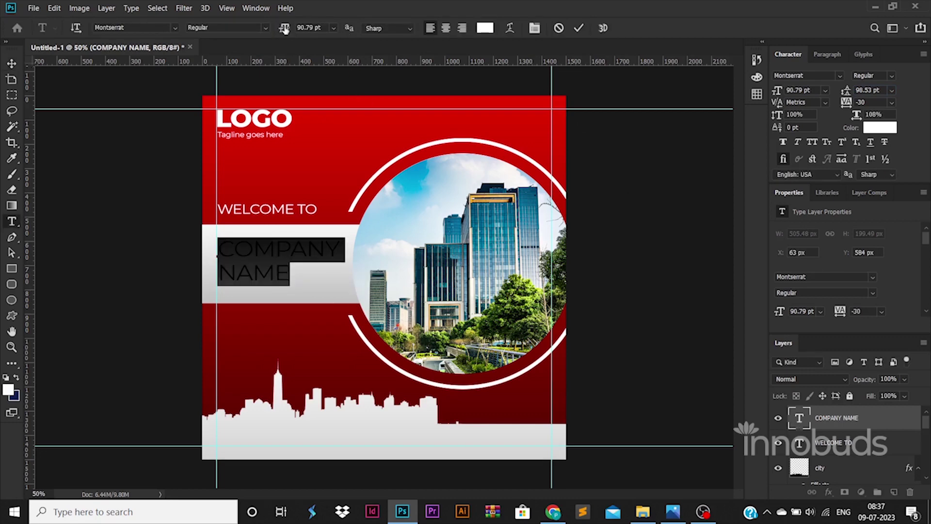
{"action": "left_click", "coordinate": [228, 28]}
{"action": "left_click", "coordinate": [209, 195]}
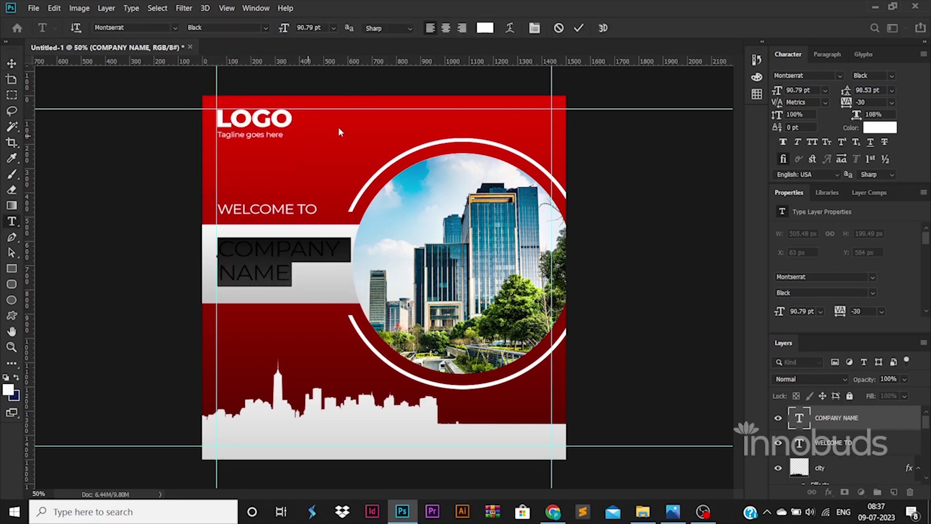
{"action": "left_click", "coordinate": [485, 28]}
{"action": "type", "text": "000000"}
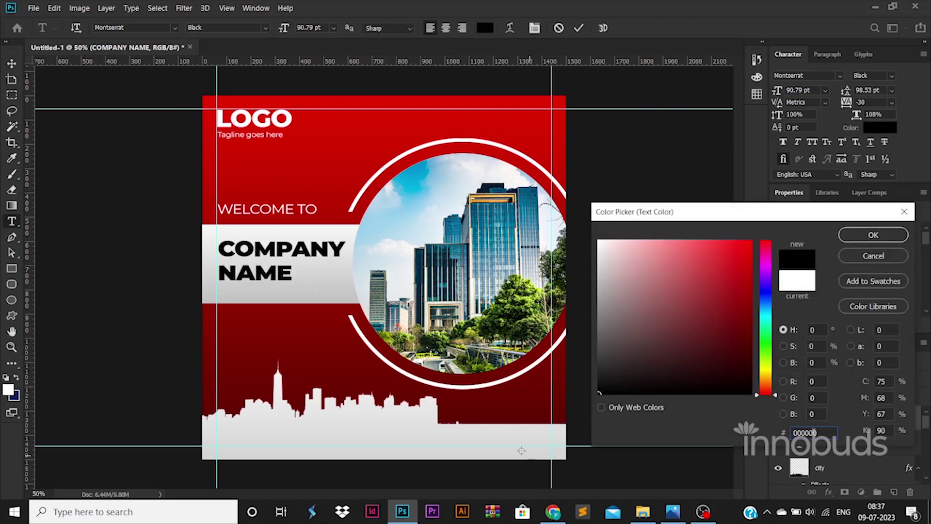
{"action": "left_click", "coordinate": [868, 235]}
{"action": "left_click", "coordinate": [12, 63]}
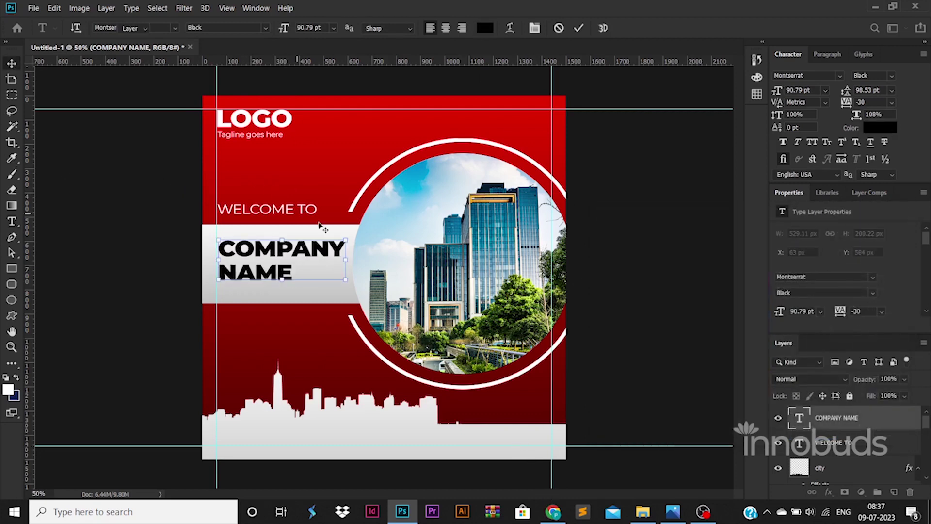
Step: Shrink COMPANY NAME slightly to about 96% to fit the band
{"action": "key", "text": "ctrl+t"}
{"action": "left_click_drag", "start_coordinate": [350, 238], "coordinate": [342, 245]}
{"action": "key", "text": "Return"}
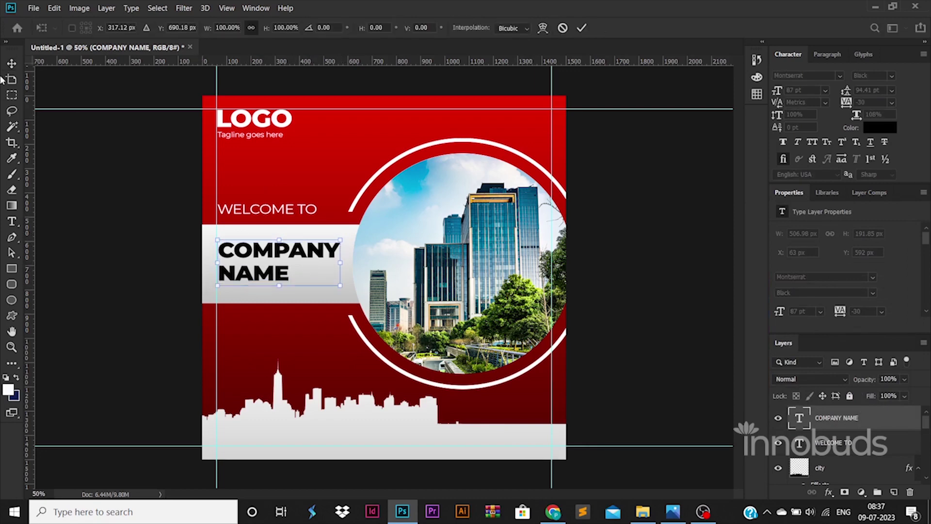
{"action": "left_click", "coordinate": [97, 262]}
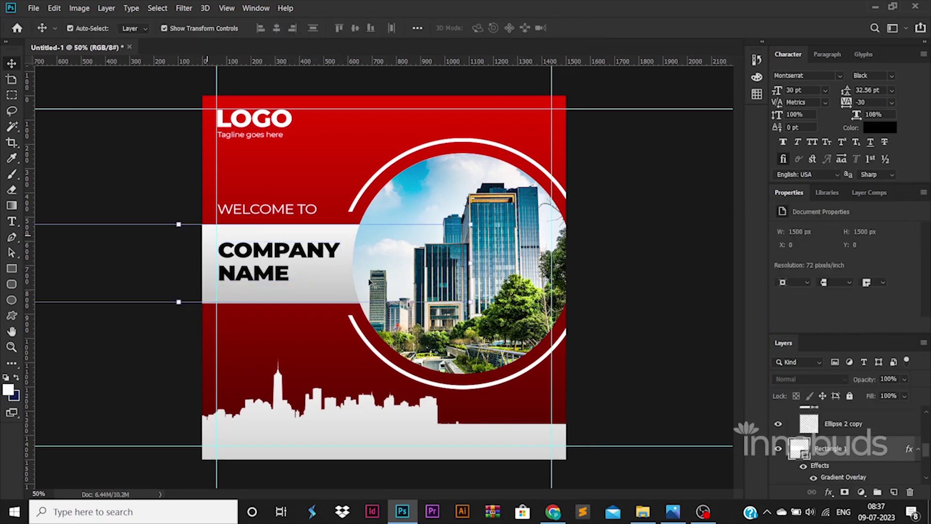
Step: Change the band's fill colour to bright yellow ffd800
{"action": "double_click", "coordinate": [801, 450]}
{"action": "left_click", "coordinate": [766, 373]}
{"action": "left_click_drag", "start_coordinate": [729, 339], "coordinate": [753, 240]}
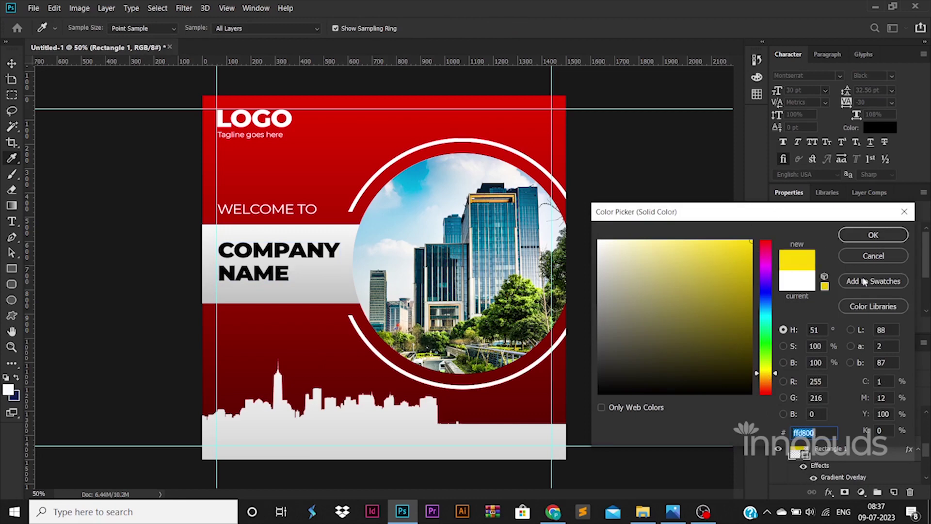
{"action": "left_click", "coordinate": [873, 234]}
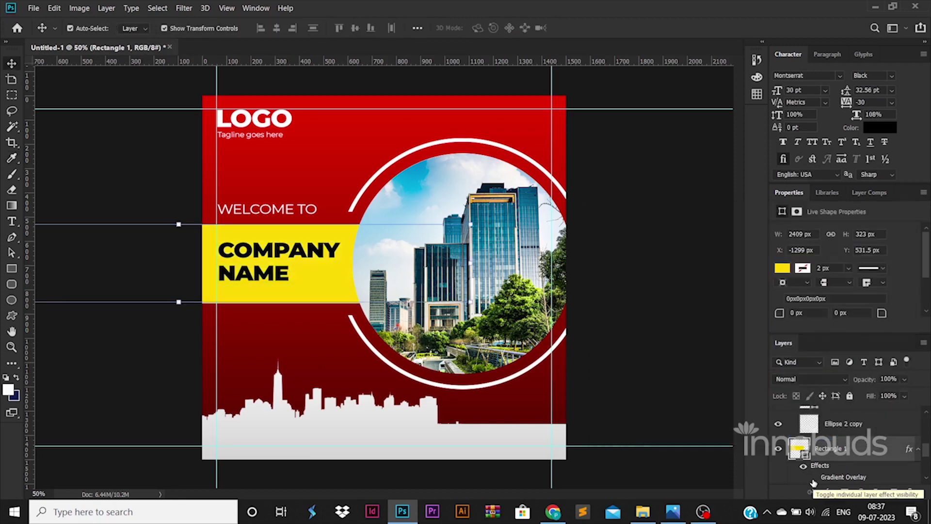
{"action": "double_click", "coordinate": [801, 451]}
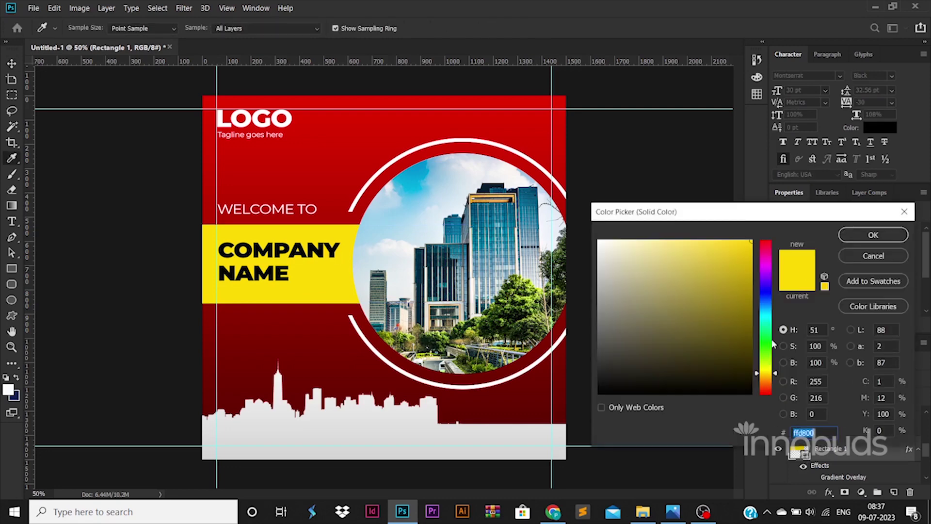
{"action": "left_click", "coordinate": [871, 240]}
Step: Give the outer ring a yellow ffd800 Color Overlay
{"action": "left_click", "coordinate": [818, 418]}
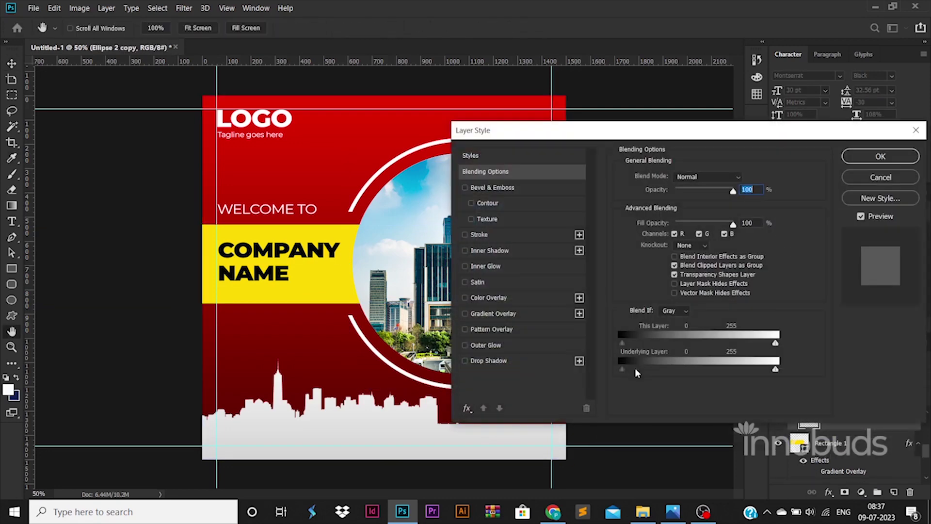
{"action": "left_click", "coordinate": [507, 293]}
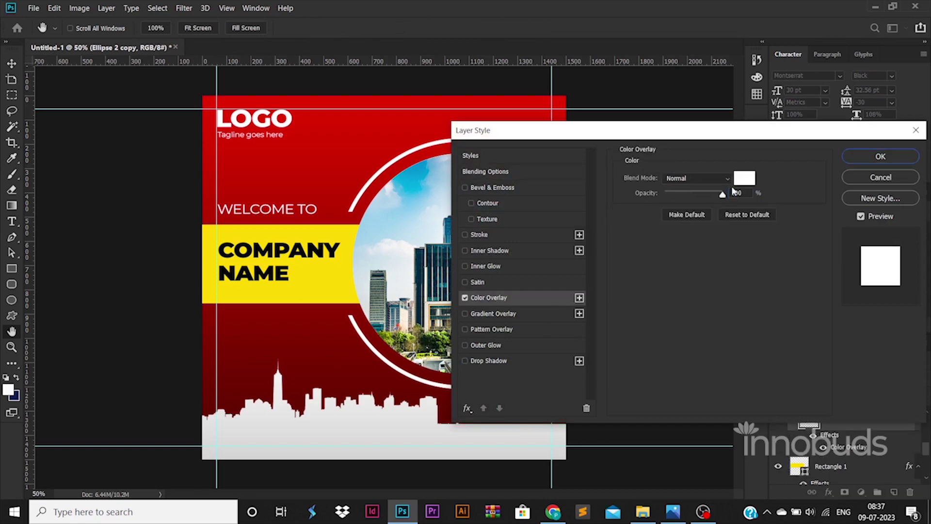
{"action": "left_click", "coordinate": [744, 178]}
{"action": "type", "text": "ffd800"}
{"action": "left_click", "coordinate": [873, 235]}
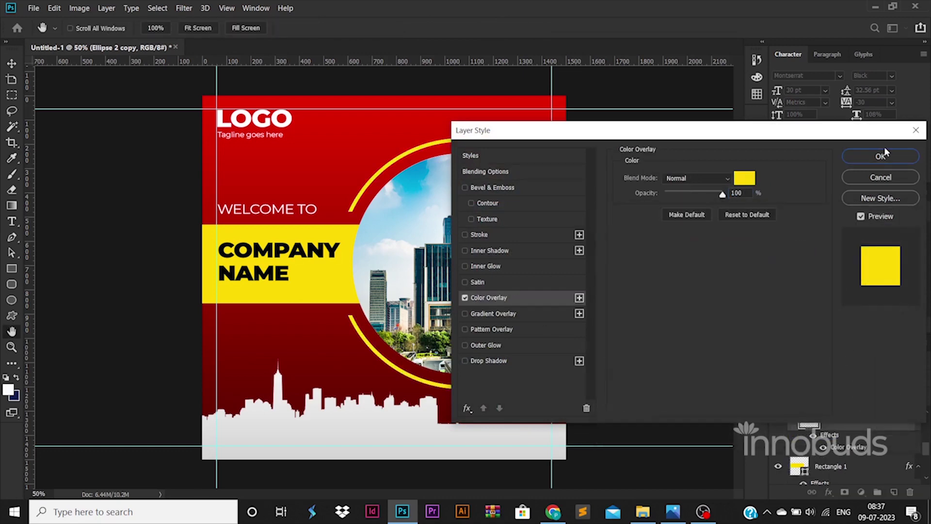
{"action": "left_click", "coordinate": [880, 156]}
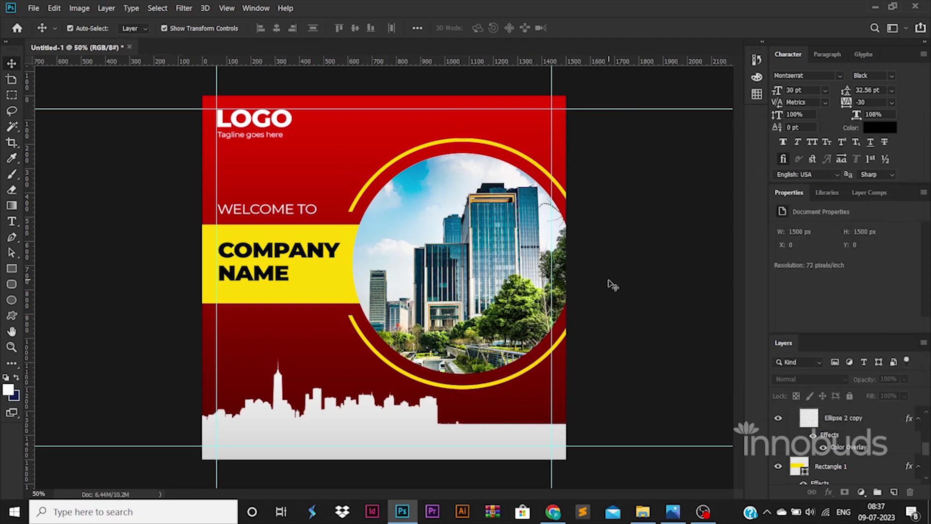
Step: Duplicate COMPANY NAME below the yellow band and retype it as two-line 'CONTENT GOES HERE'
{"action": "left_click_drag", "start_coordinate": [274, 255], "coordinate": [272, 325]}
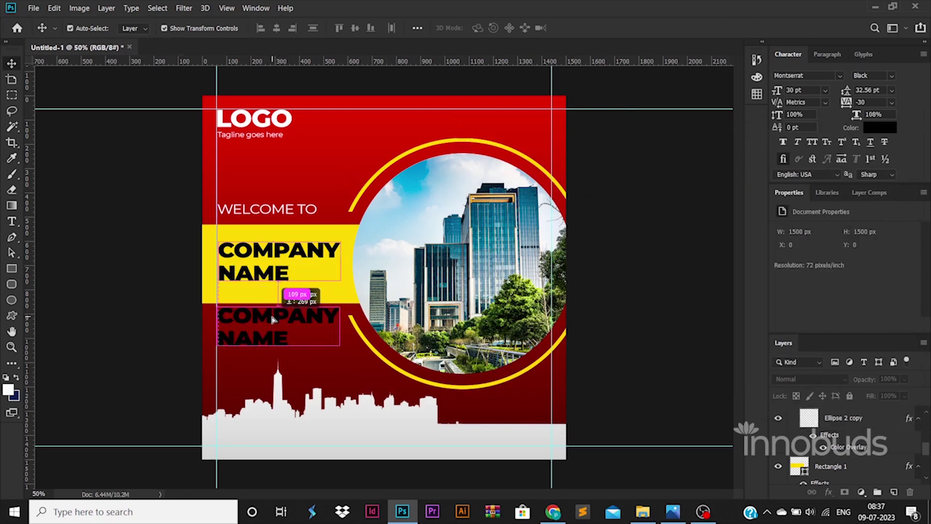
{"action": "double_click", "coordinate": [271, 323]}
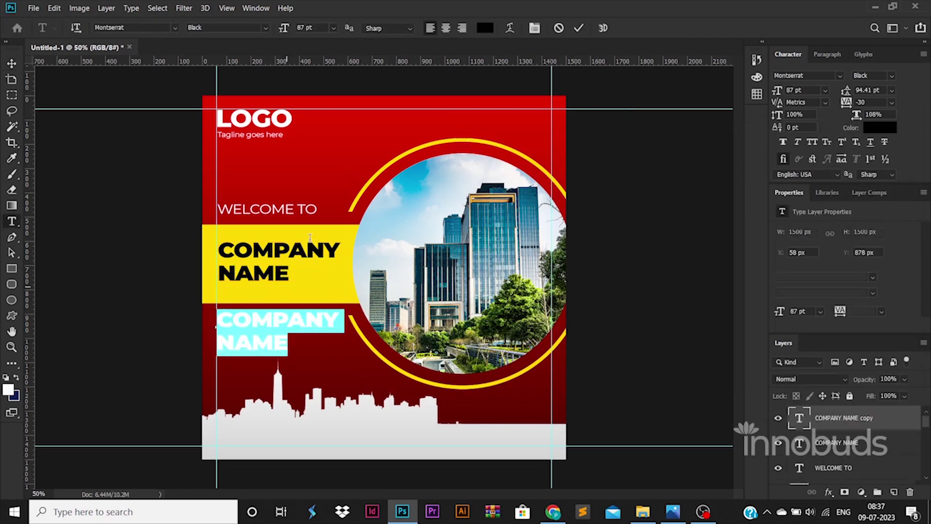
{"action": "type", "text": "CO"}
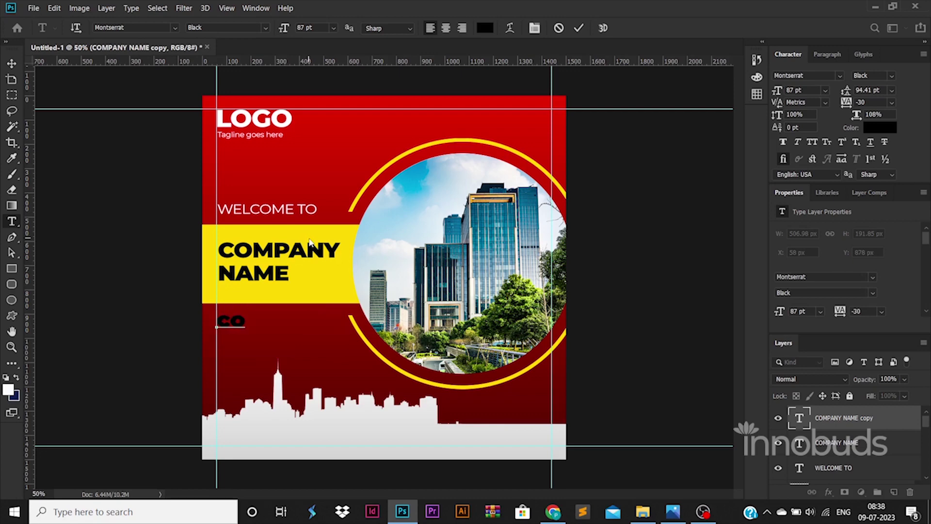
{"action": "key", "text": "BackSpace"}
{"action": "key", "text": "BackSpace"}
{"action": "key", "text": "BackSpace"}
{"action": "type", "text": "CONTE"}
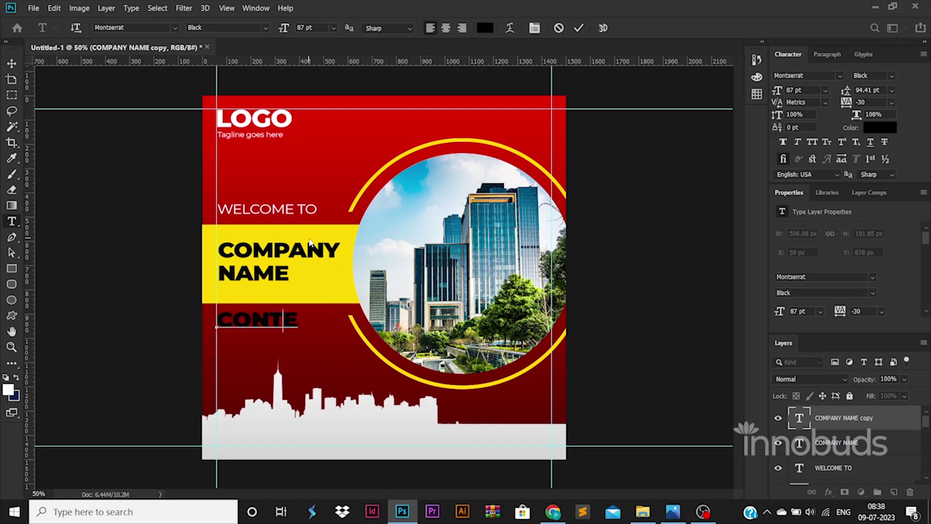
{"action": "key", "text": "BackSpace"}
{"action": "key", "text": "BackSpace"}
{"action": "key", "text": "BackSpace"}
{"action": "type", "text": "NTENT"}
{"action": "key", "text": "Return"}
{"action": "type", "text": "DO"}
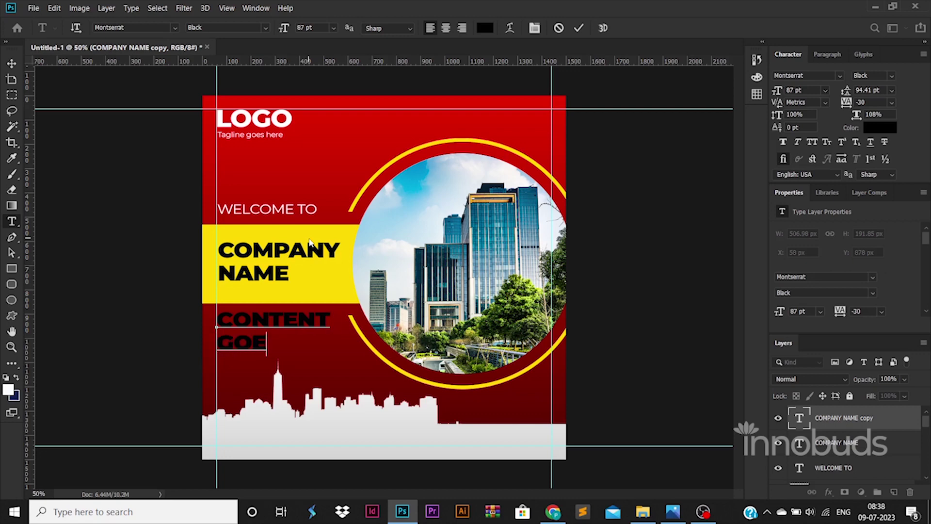
{"action": "type", "text": "S HERE"}
Step: Make the CONTENT GOES HERE text SemiBold at 67 pt with tighter line spacing
{"action": "key", "text": "ctrl+a"}
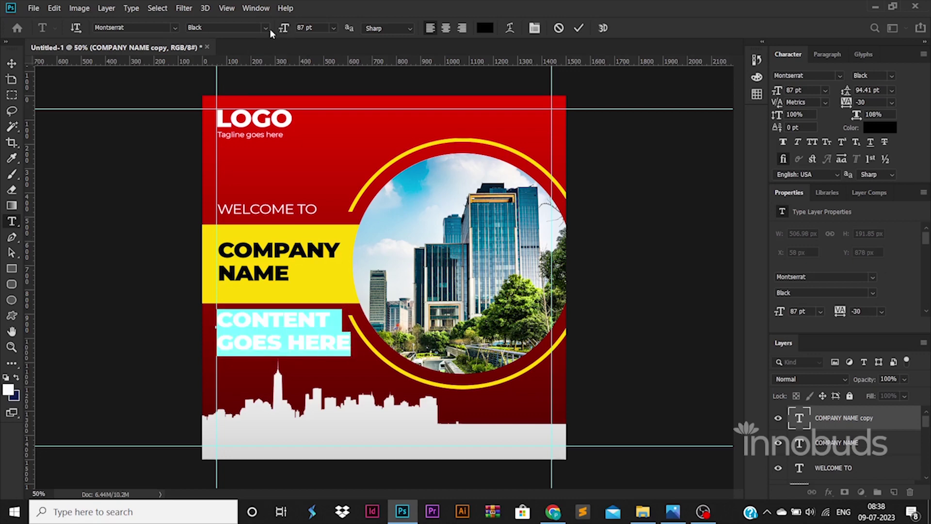
{"action": "left_click", "coordinate": [266, 28]}
{"action": "left_click", "coordinate": [218, 131]}
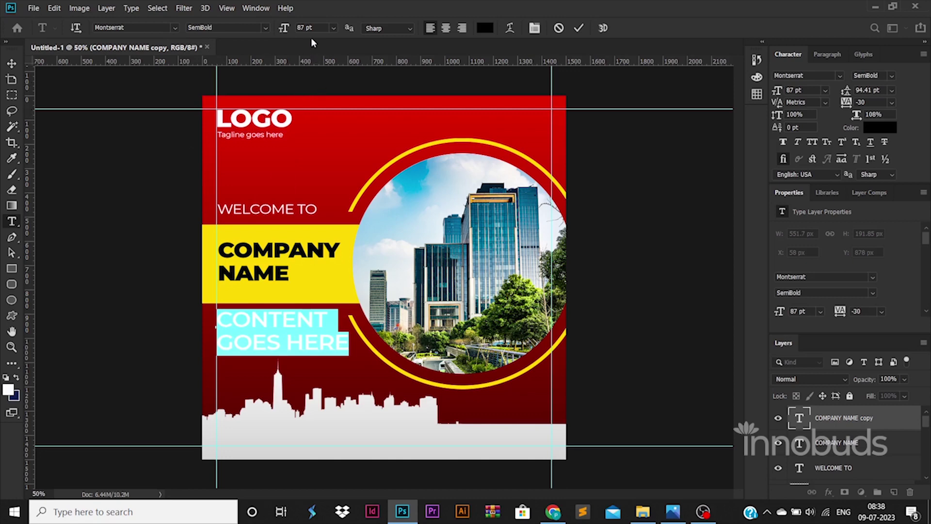
{"action": "type", "text": "67"}
{"action": "key", "text": "Return"}
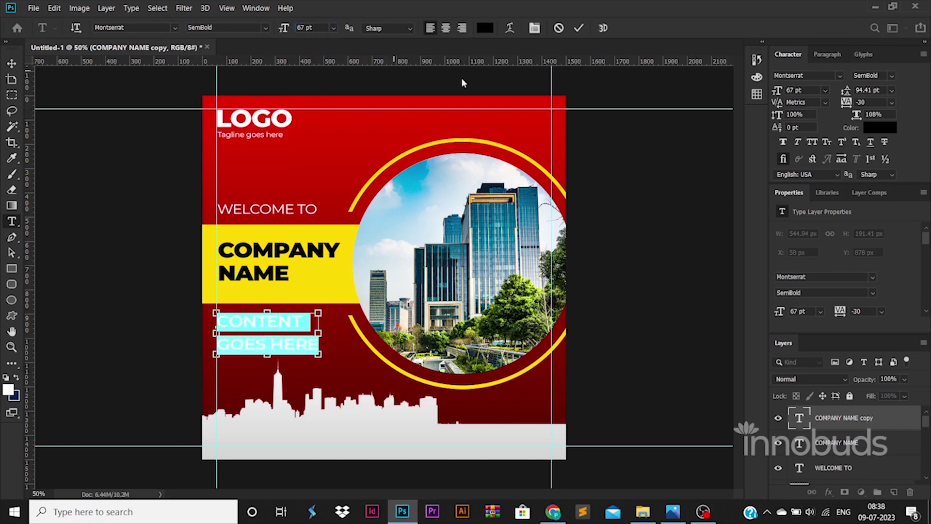
{"action": "key", "text": "ctrl+t"}
{"action": "key", "text": "Down"}
{"action": "key", "text": "Down"}
{"action": "key", "text": "Down"}
{"action": "key", "text": "Down"}
{"action": "key", "text": "Down"}
{"action": "key", "text": "Down"}
{"action": "key", "text": "Down"}
{"action": "key", "text": "Down"}
{"action": "key", "text": "Down"}
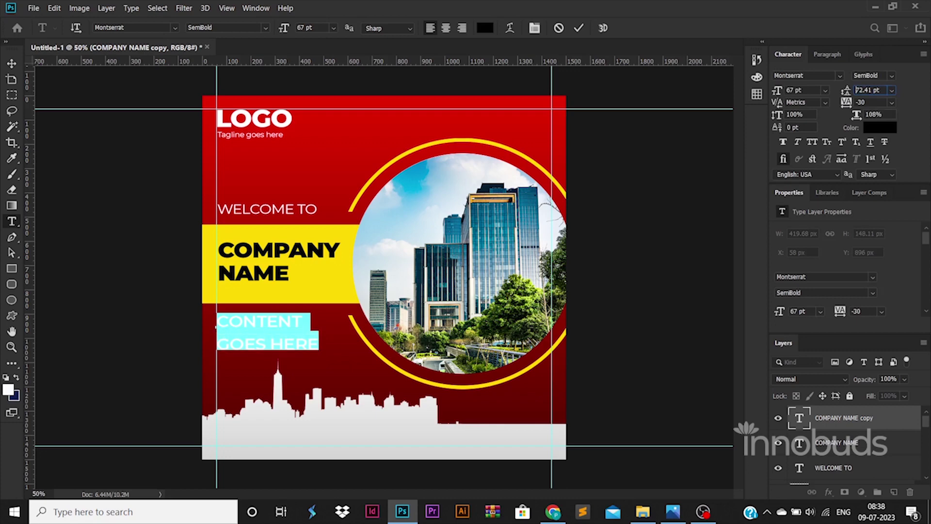
Step: Move the CONTENT GOES HERE text slightly up and colour it white
{"action": "left_click", "coordinate": [12, 63]}
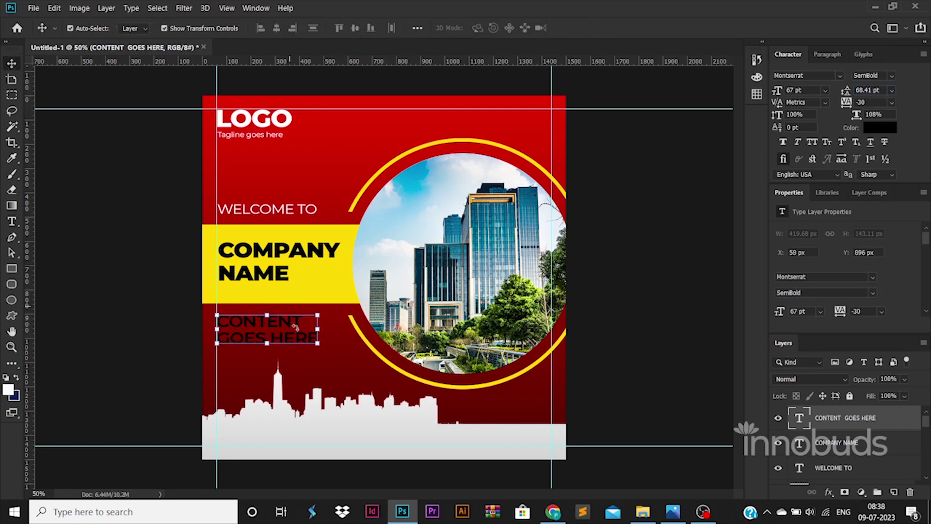
{"action": "left_click_drag", "start_coordinate": [289, 325], "coordinate": [288, 320]}
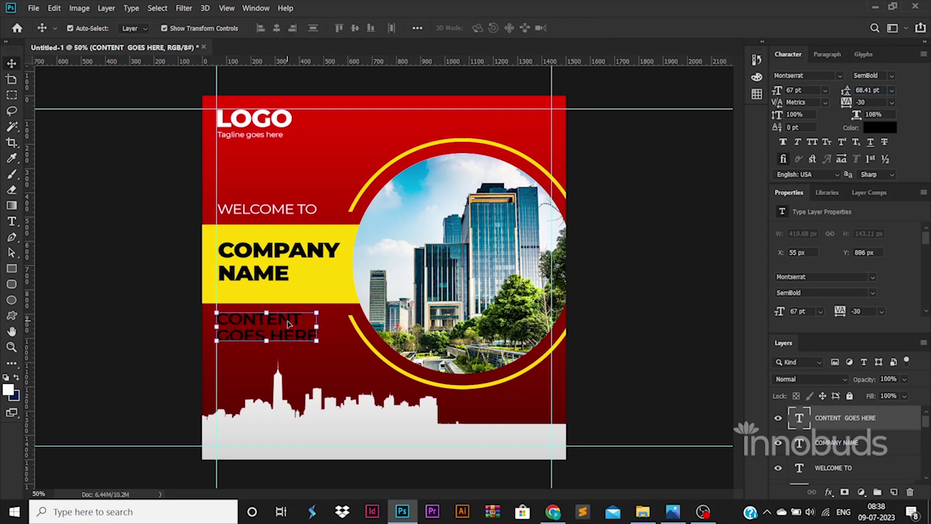
{"action": "key", "text": "Return"}
{"action": "left_click", "coordinate": [485, 28]}
{"action": "left_click", "coordinate": [601, 241]}
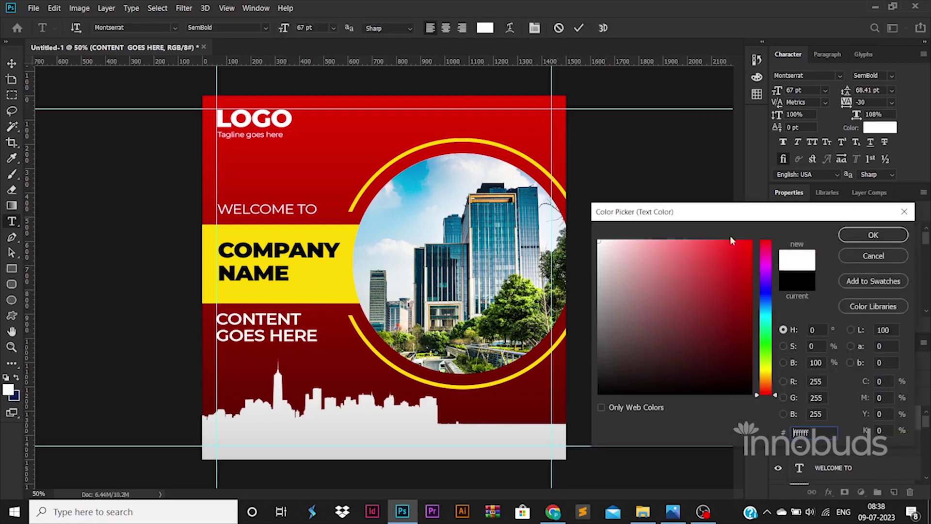
{"action": "left_click", "coordinate": [868, 233]}
{"action": "key", "text": "v"}
Step: Nudge COMPANY NAME down, then drag the email, map pin and phone-call PNGs onto the poster
{"action": "left_click", "coordinate": [289, 251]}
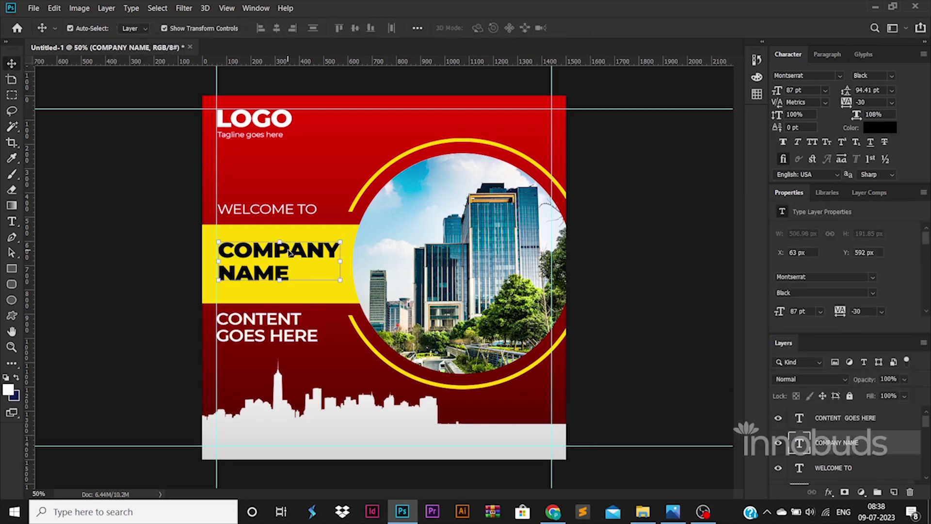
{"action": "key", "text": "Down"}
{"action": "key", "text": "Down"}
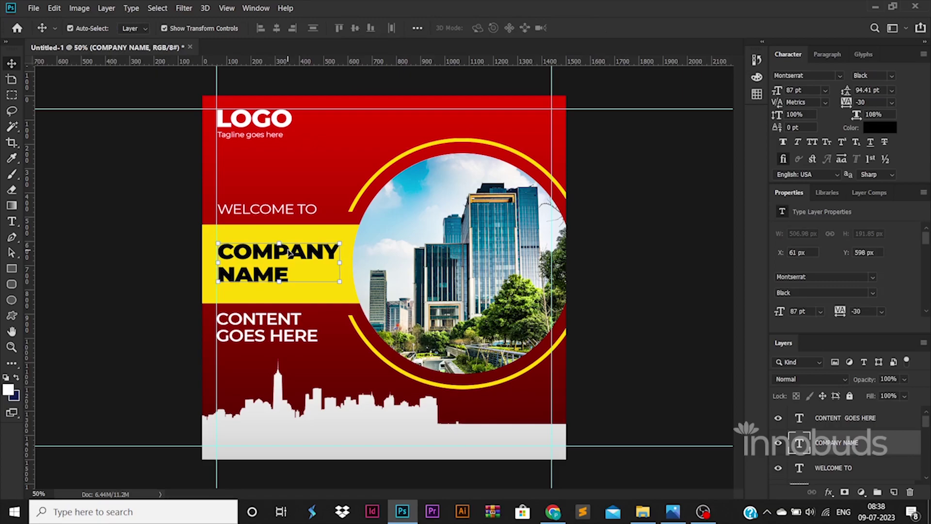
{"action": "key", "text": "alt+Tab"}
{"action": "left_click", "coordinate": [272, 87]}
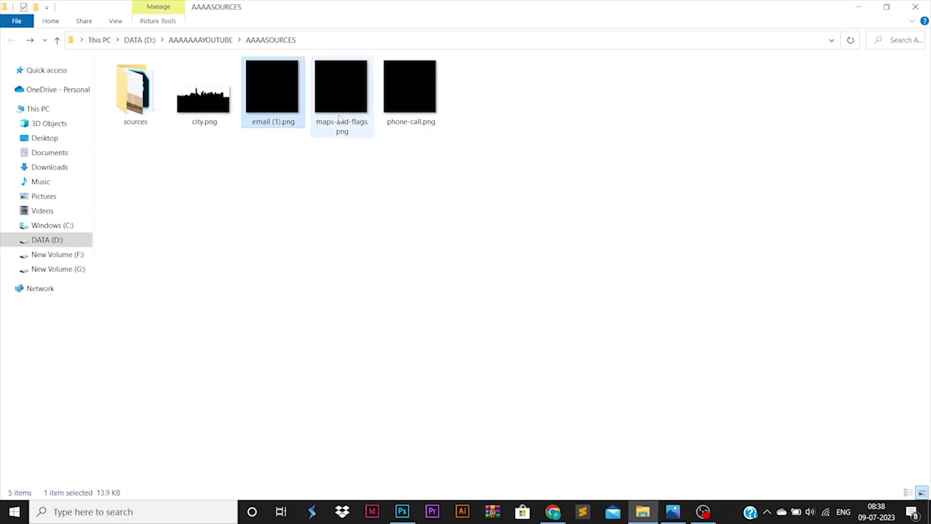
{"action": "left_click", "coordinate": [341, 87], "text": "ctrl"}
{"action": "left_click", "coordinate": [410, 87], "text": "ctrl"}
{"action": "left_click_drag", "start_coordinate": [396, 116], "coordinate": [393, 400]}
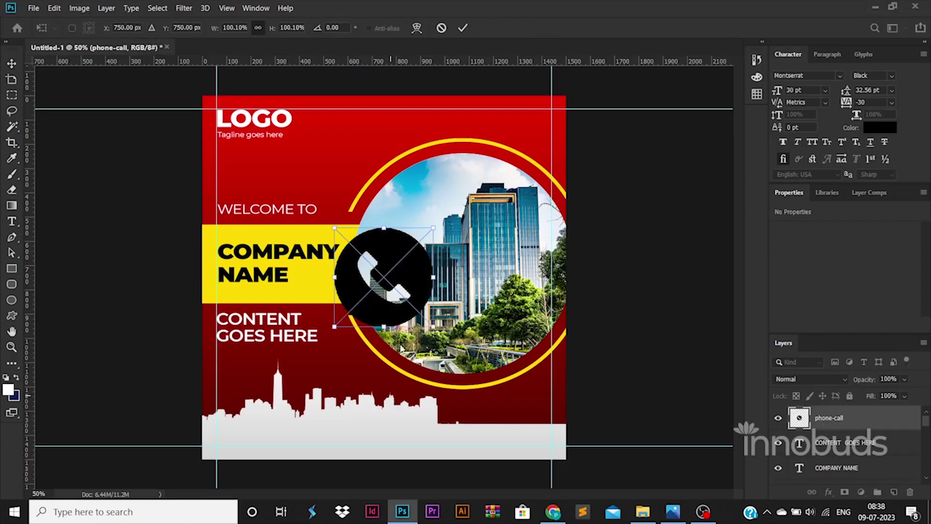
Step: Place the three icons and shrink them to about 77 px square
{"action": "key", "text": "Return"}
{"action": "key", "text": "Return"}
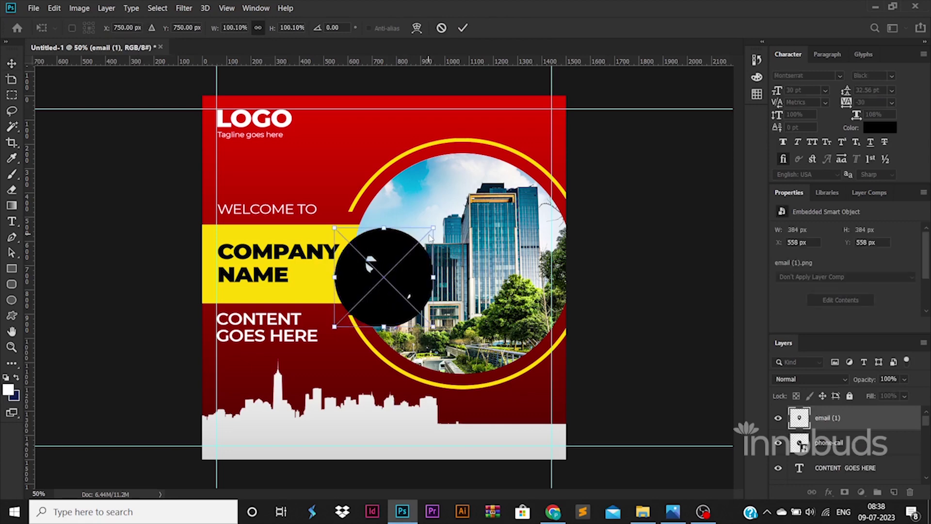
{"action": "key", "text": "Return"}
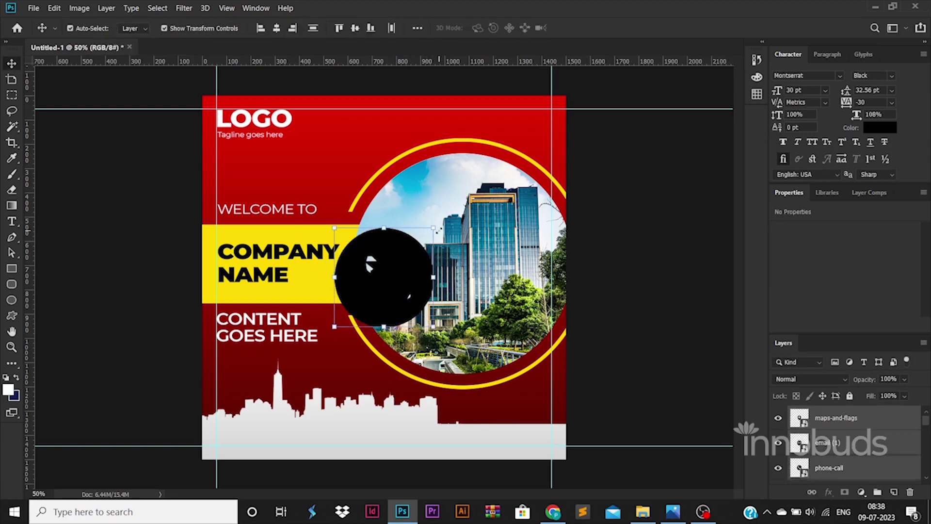
{"action": "left_click_drag", "start_coordinate": [433, 227], "coordinate": [356, 310]}
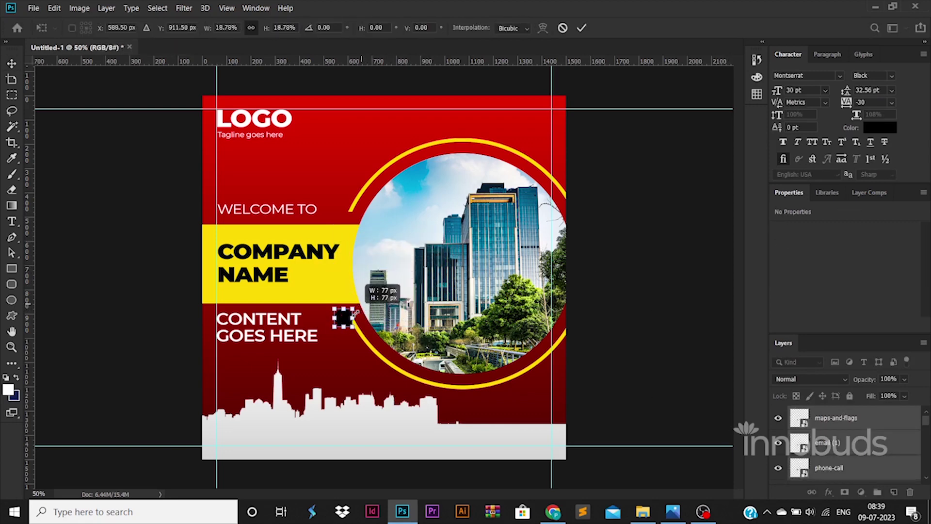
{"action": "key", "text": "Return"}
{"action": "left_click", "coordinate": [149, 339]}
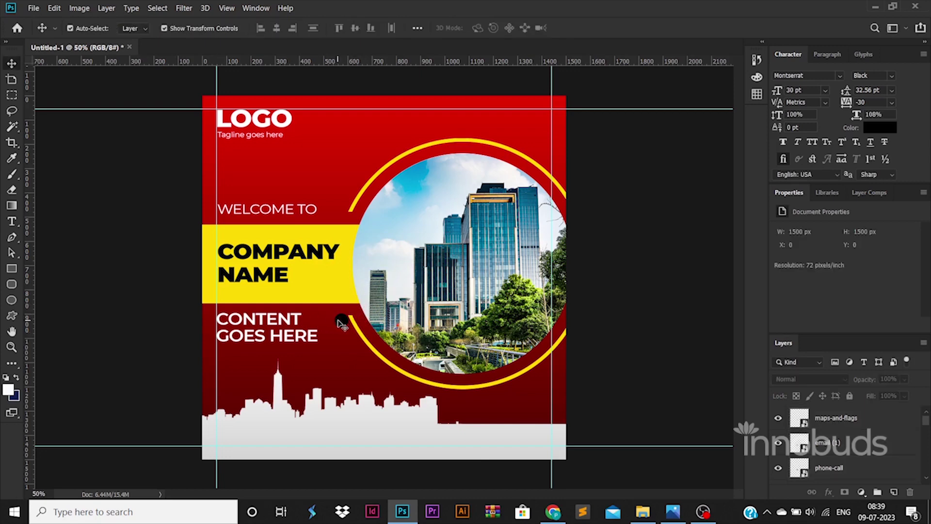
Step: Put the pin at footer centre, email above right, phone at footer left; copy heading beside phone
{"action": "left_click_drag", "start_coordinate": [342, 323], "coordinate": [436, 437]}
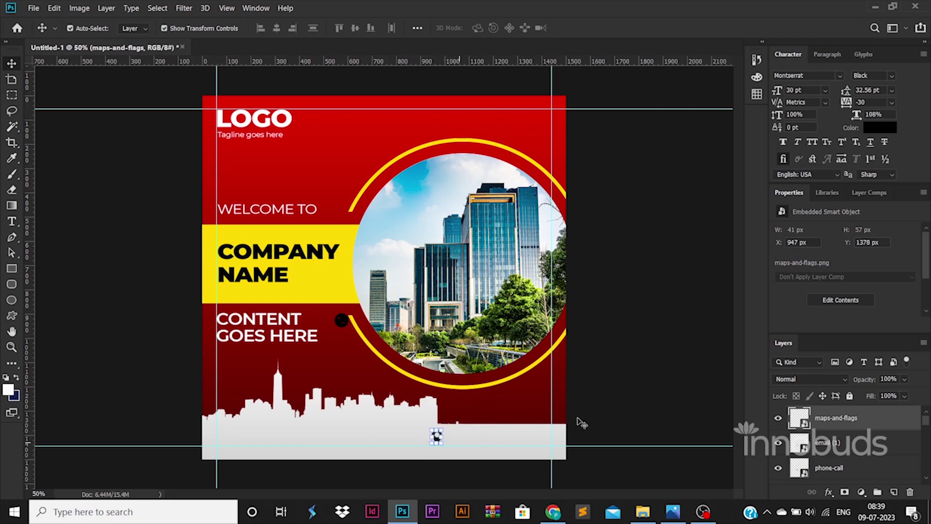
{"action": "left_click_drag", "start_coordinate": [342, 321], "coordinate": [459, 409]}
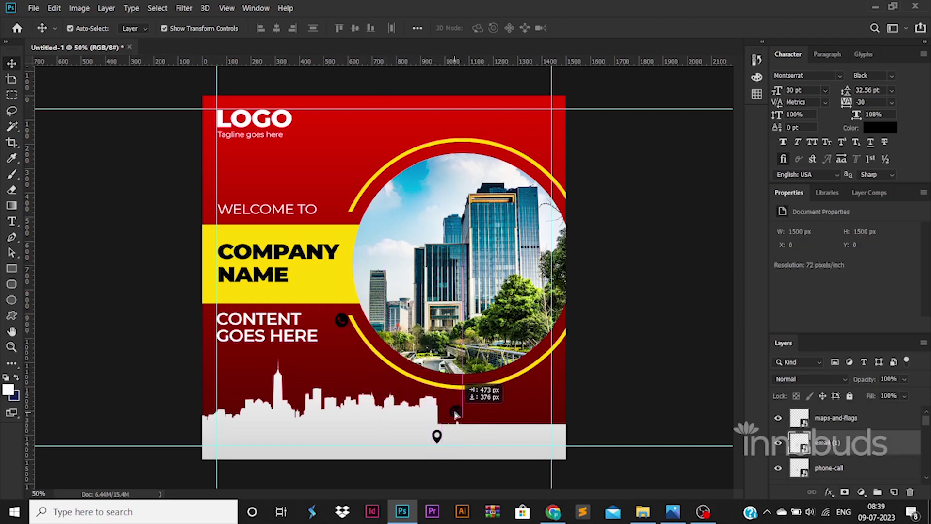
{"action": "left_click_drag", "start_coordinate": [459, 410], "coordinate": [451, 413]}
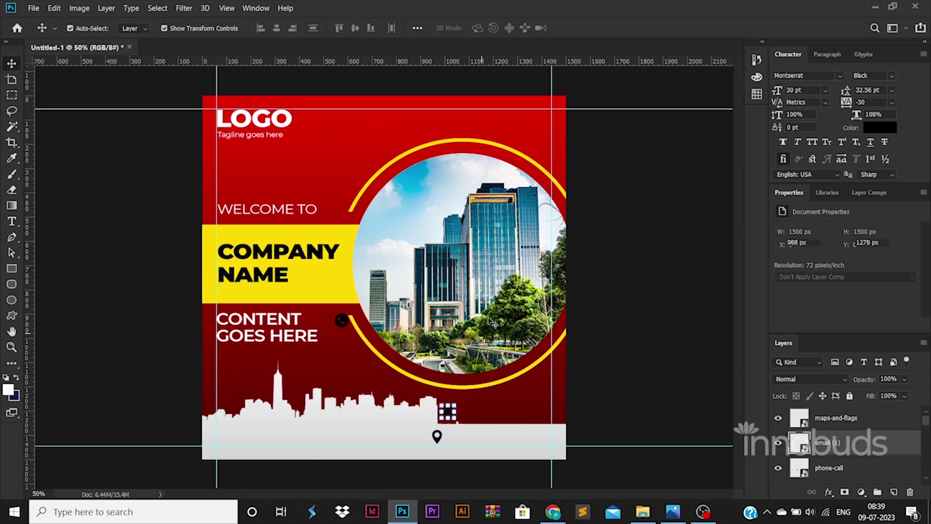
{"action": "left_click_drag", "start_coordinate": [343, 321], "coordinate": [224, 437]}
{"action": "left_click", "coordinate": [612, 410]}
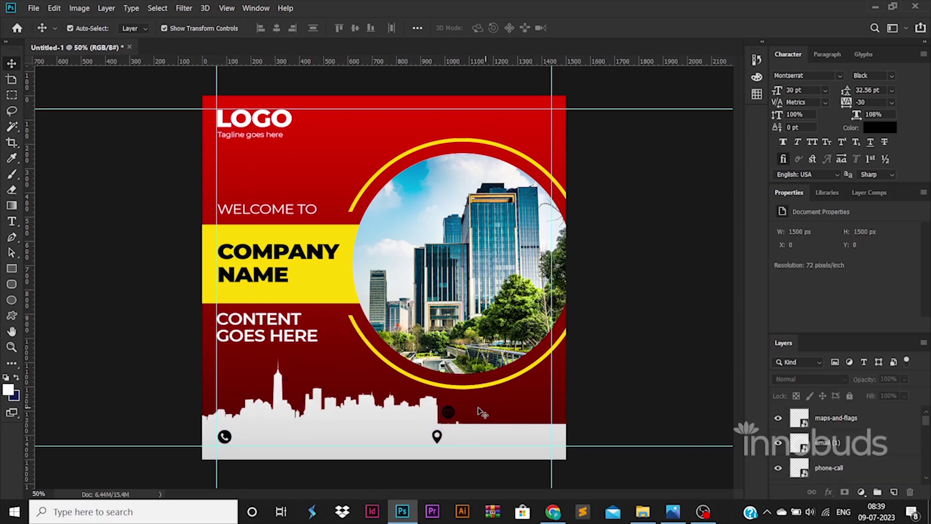
{"action": "left_click", "coordinate": [451, 413]}
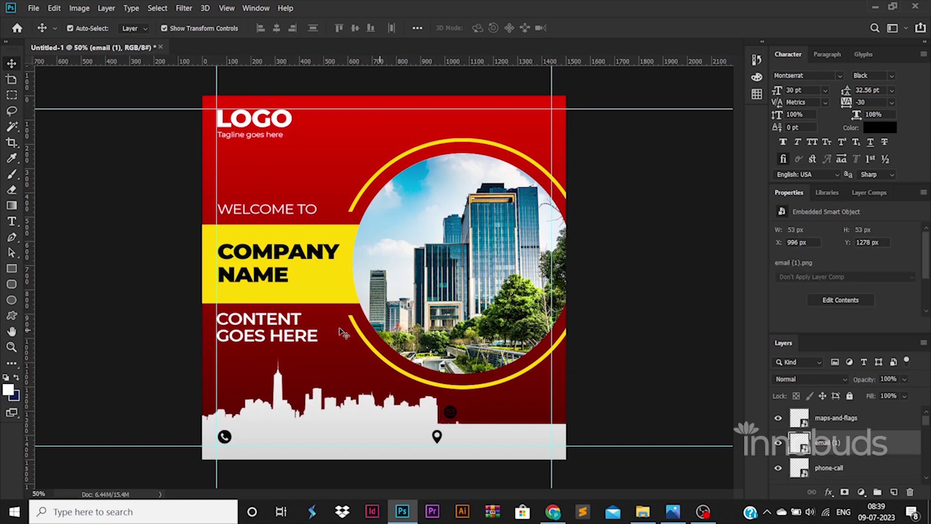
{"action": "left_click_drag", "start_coordinate": [282, 320], "coordinate": [301, 431]}
Step: Turn the copied text into a placeholder phone number, 47 pt ExtraBold, beside the phone icon
{"action": "double_click", "coordinate": [301, 430]}
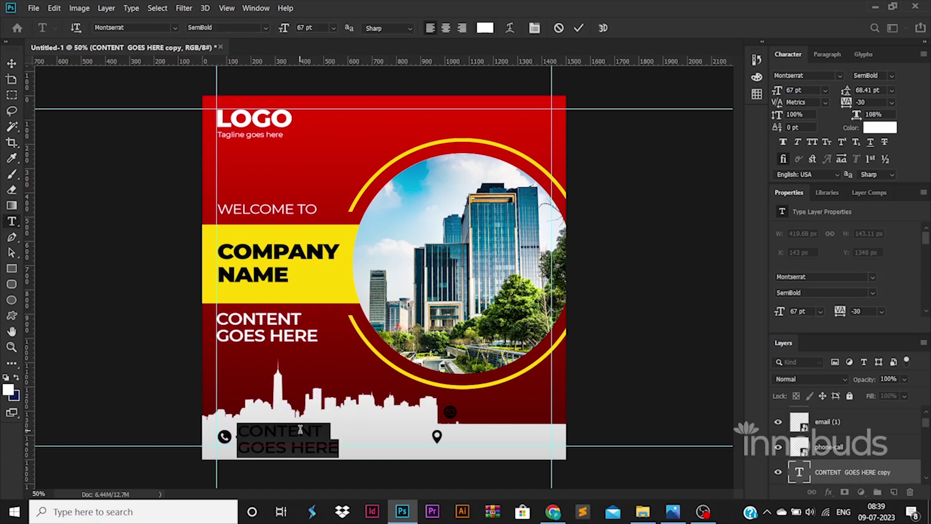
{"action": "type", "text": "+91 88888"}
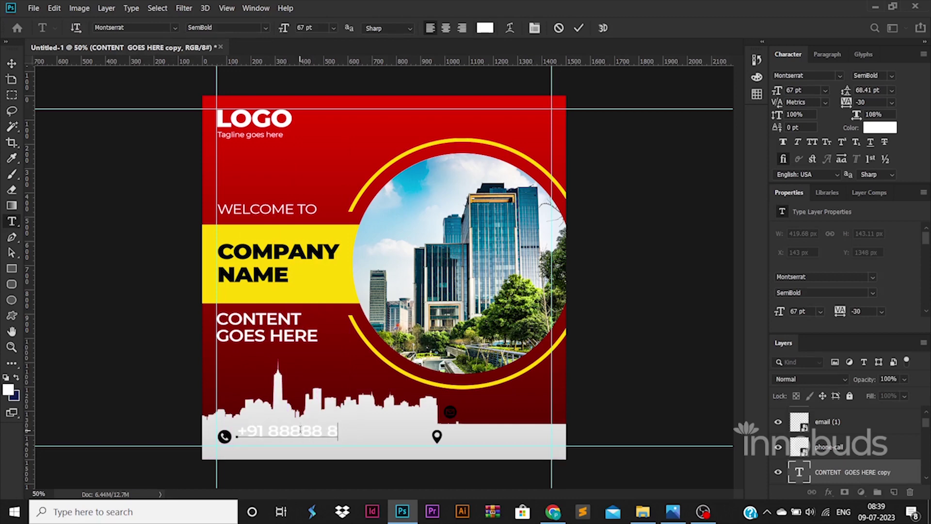
{"action": "type", "text": "888"}
{"action": "key", "text": "ctrl+a"}
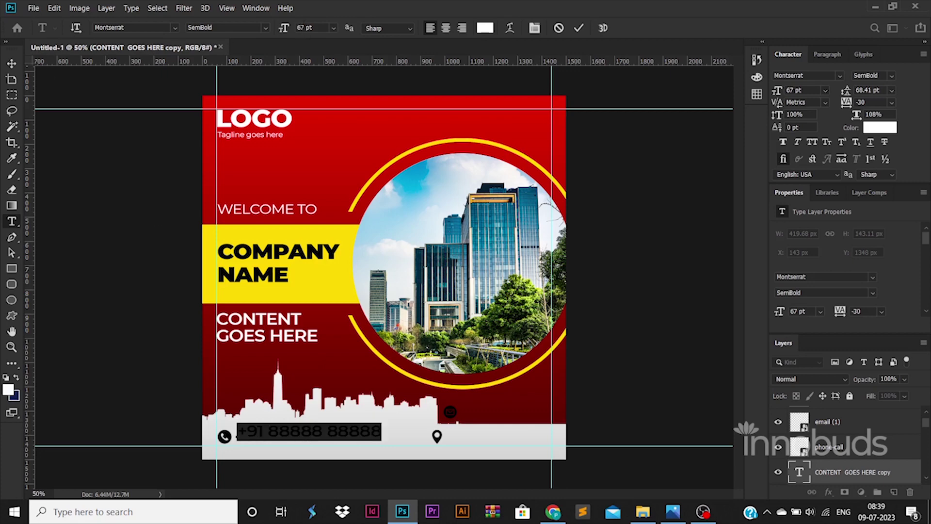
{"action": "type", "text": "7"}
{"action": "key", "text": "Return"}
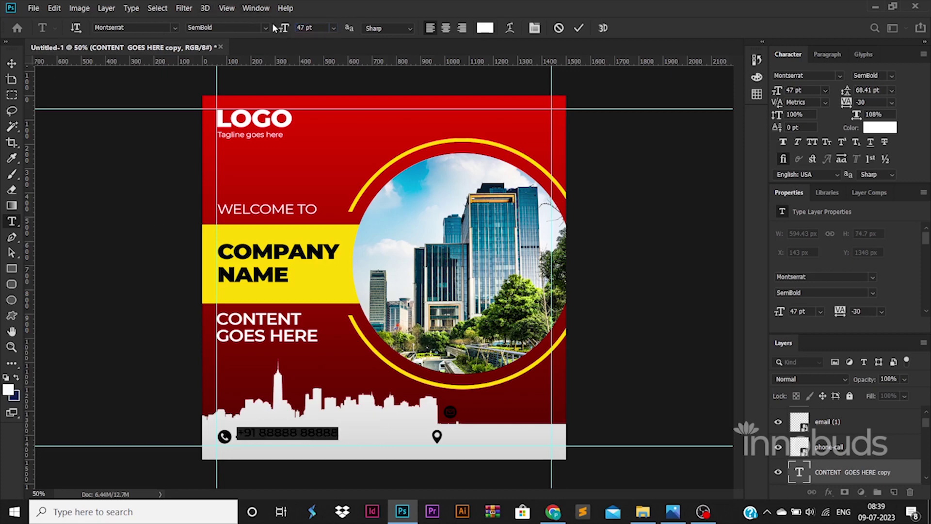
{"action": "left_click", "coordinate": [265, 28]}
{"action": "left_click", "coordinate": [218, 176]}
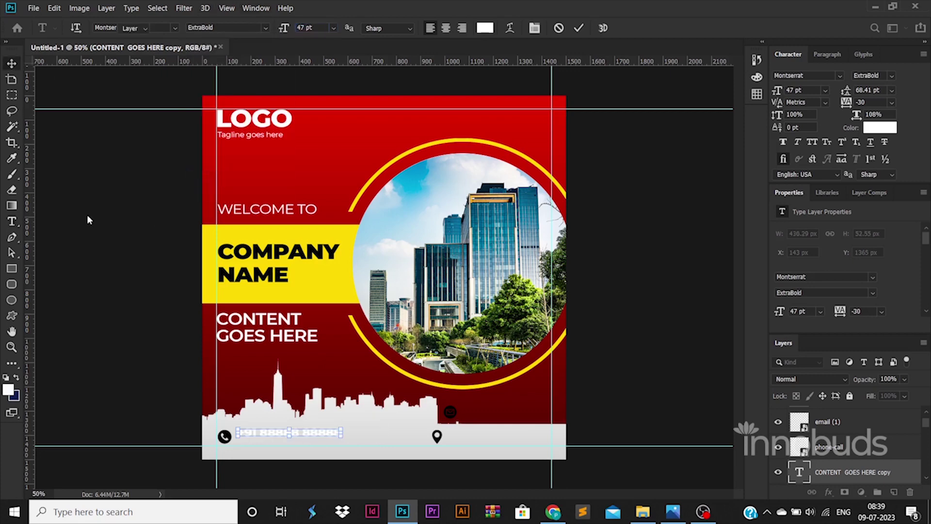
{"action": "left_click_drag", "start_coordinate": [326, 433], "coordinate": [325, 439]}
{"action": "key", "text": "ctrl+t"}
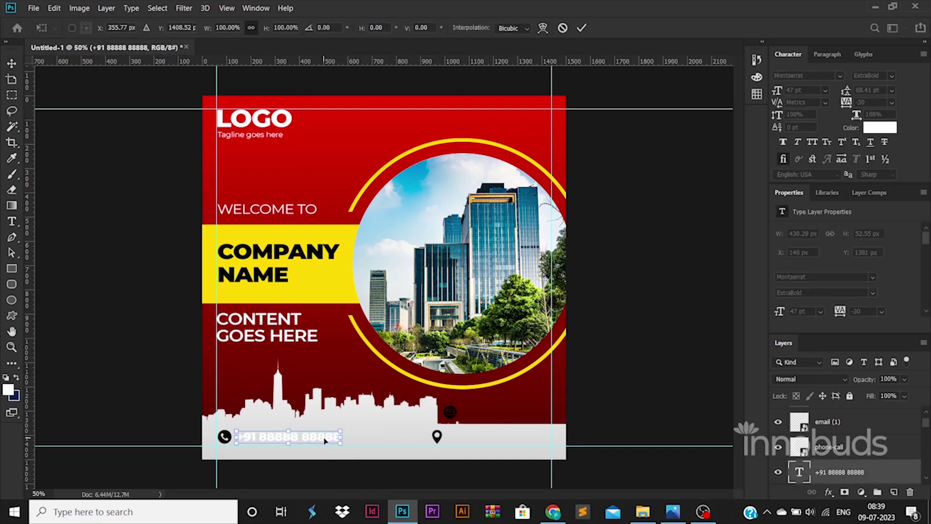
{"action": "key", "text": "Return"}
Step: Colour the phone number black (000000) and duplicate it beside the pin icon
{"action": "double_click", "coordinate": [799, 471]}
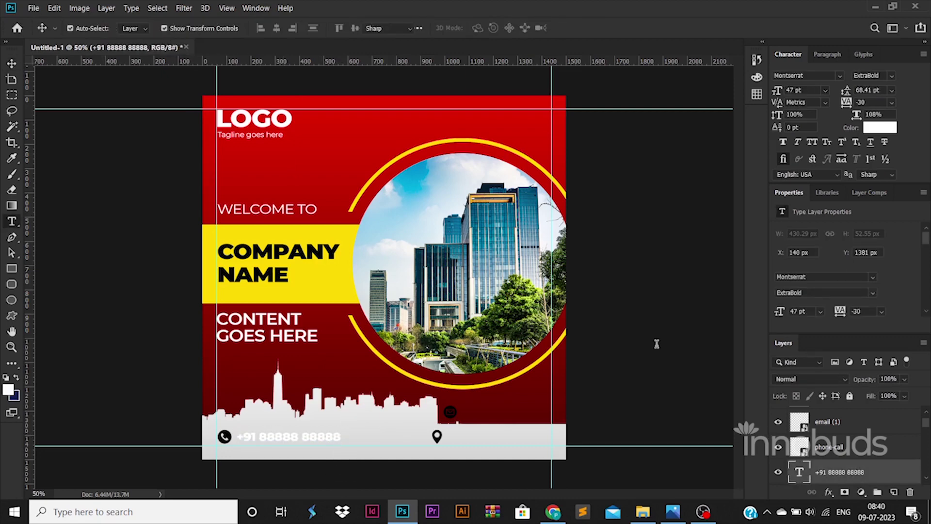
{"action": "left_click", "coordinate": [880, 127]}
{"action": "type", "text": "000000"}
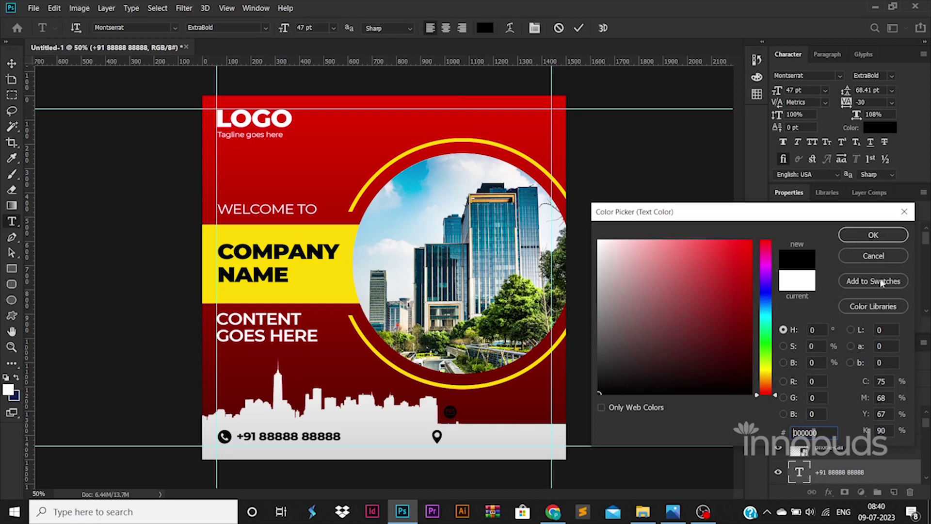
{"action": "left_click", "coordinate": [873, 234]}
{"action": "left_click", "coordinate": [12, 63]}
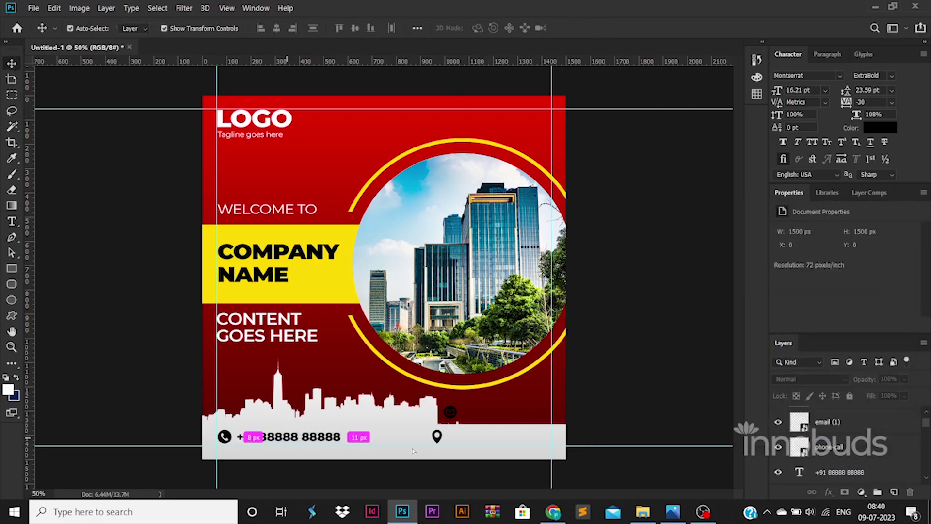
{"action": "mouse_move", "coordinate": [413, 451]}
{"action": "left_mouse_down"}
{"action": "mouse_move", "coordinate": [483, 432]}
{"action": "mouse_move", "coordinate": [510, 442]}
{"action": "left_mouse_up"}
Step: Rewrite the copy beside the pin as 'California, USA' in Medium weight
{"action": "double_click", "coordinate": [513, 436]}
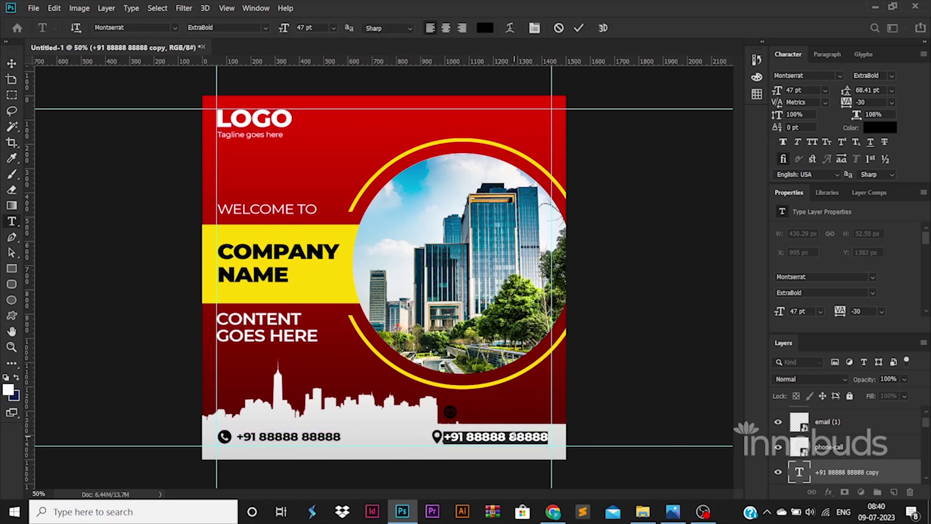
{"action": "type", "text": ".cA"}
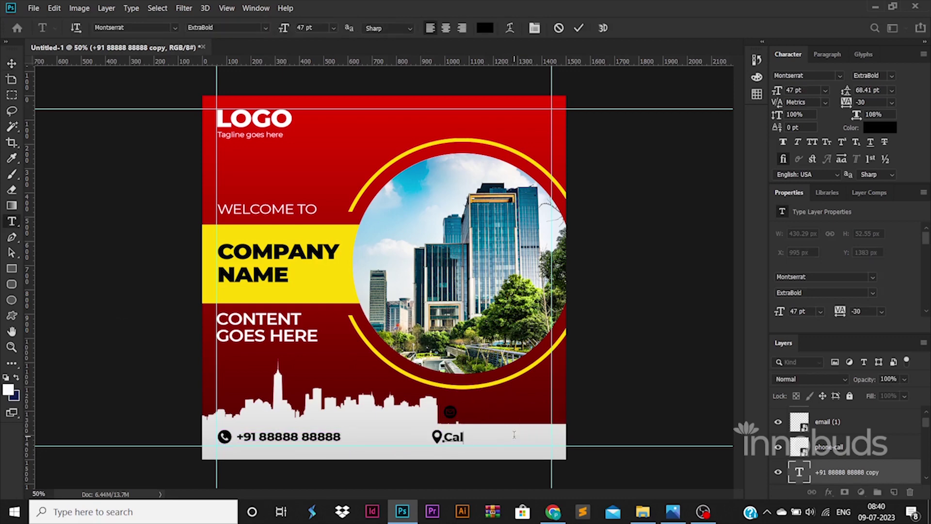
{"action": "type", "text": "nia, USA"}
{"action": "key", "text": "ctrl+Return"}
{"action": "key", "text": "v"}
{"action": "key", "text": "ctrl+t"}
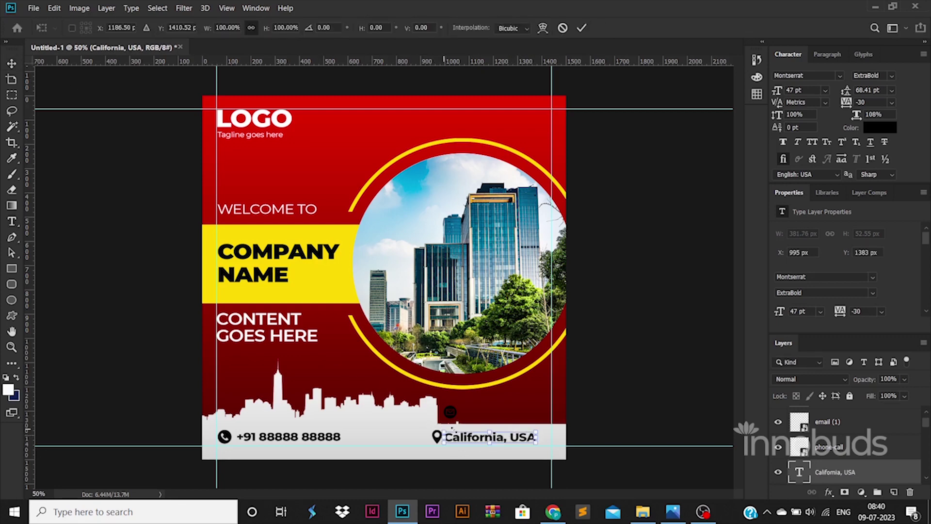
{"action": "key", "text": "Return"}
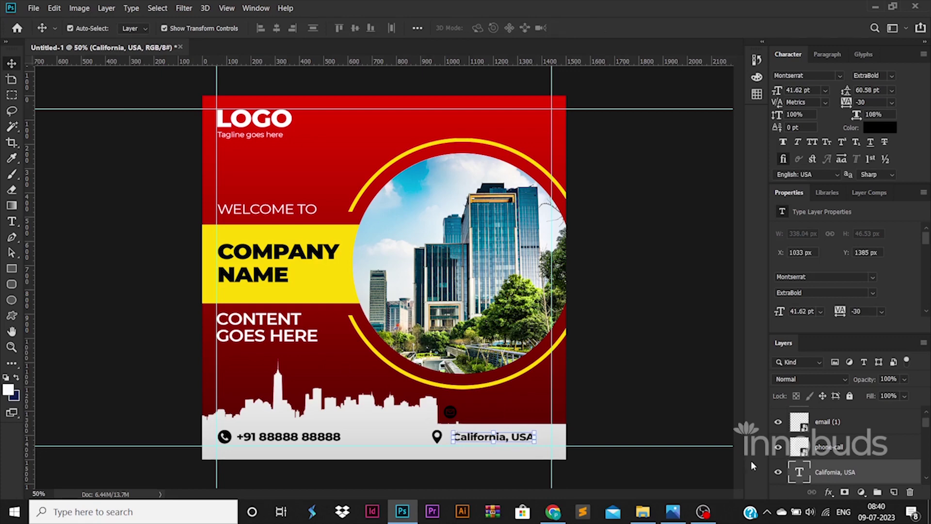
{"action": "double_click", "coordinate": [799, 472]}
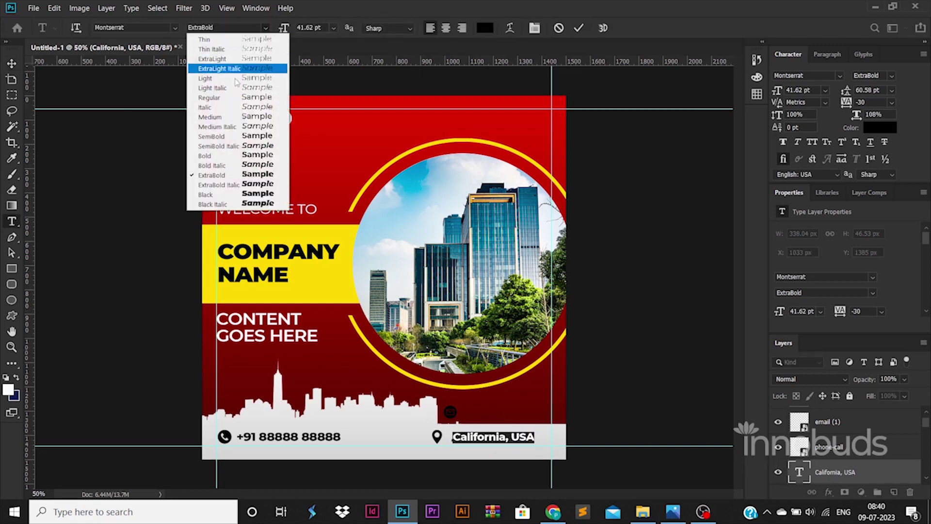
{"action": "left_click", "coordinate": [266, 28]}
{"action": "left_click", "coordinate": [226, 118]}
{"action": "key", "text": "ctrl+Return"}
{"action": "key", "text": "v"}
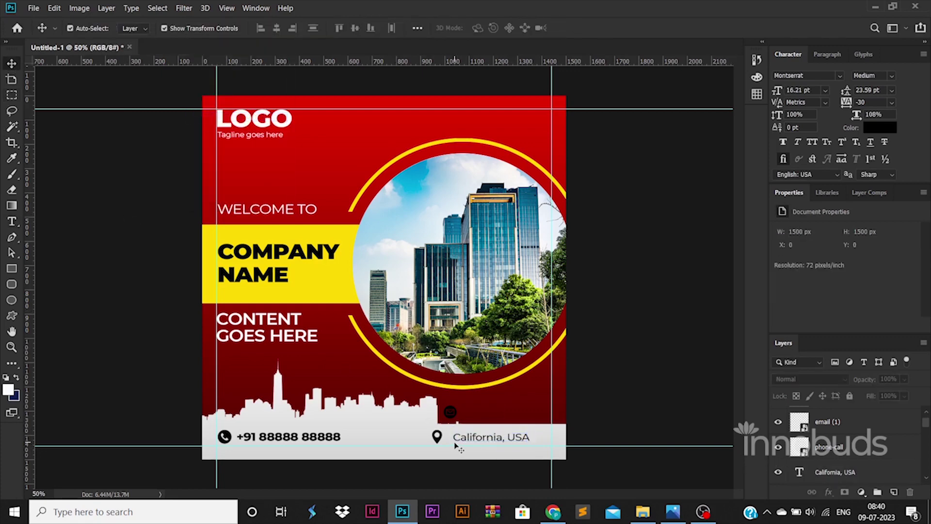
Step: Shift the address and pin icon right, then copy the address beside the email icon
{"action": "left_click", "coordinate": [434, 444]}
{"action": "left_click", "coordinate": [435, 440]}
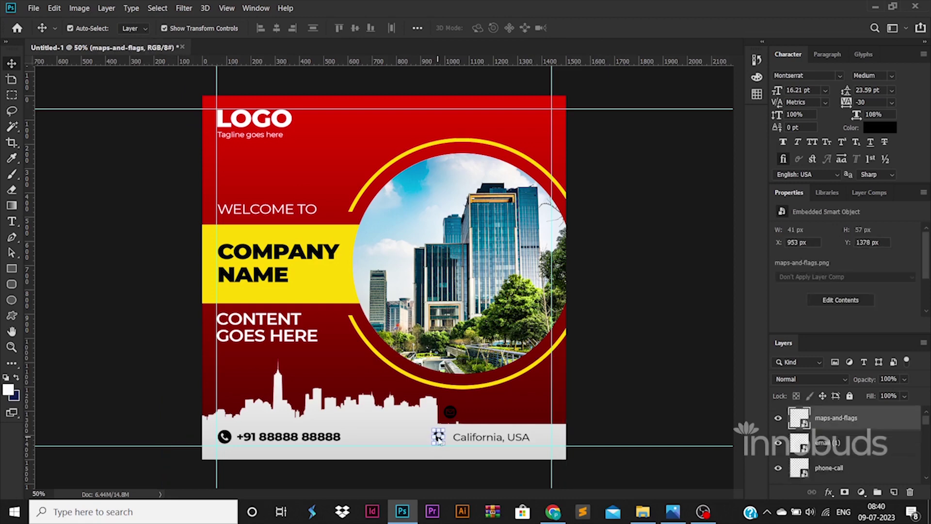
{"action": "left_click", "coordinate": [516, 438]}
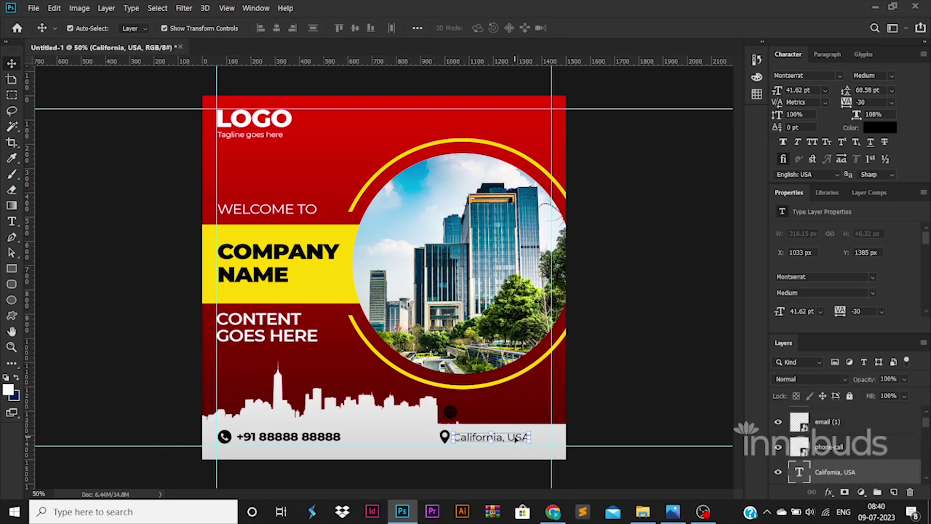
{"action": "key", "text": "Right"}
{"action": "key", "text": "Right"}
{"action": "key", "text": "Right"}
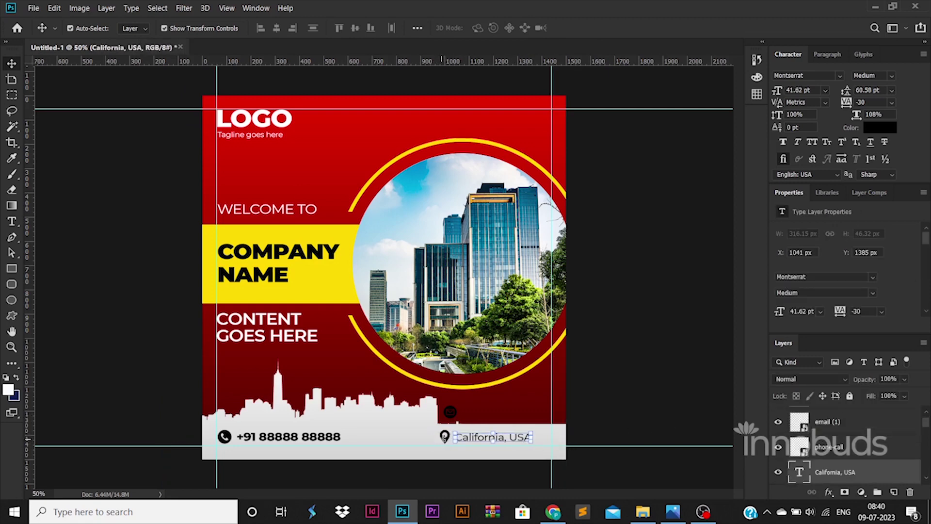
{"action": "left_click", "coordinate": [443, 437], "text": "shift"}
{"action": "left_click_drag", "start_coordinate": [508, 438], "coordinate": [526, 438]}
{"action": "key", "text": "Right"}
{"action": "key", "text": "Right"}
{"action": "key", "text": "Right"}
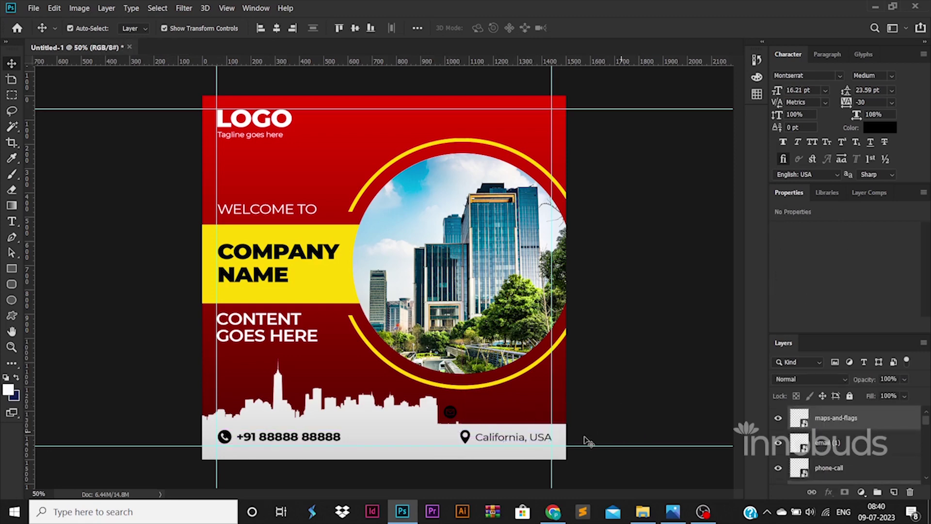
{"action": "left_click", "coordinate": [587, 442]}
{"action": "left_click_drag", "start_coordinate": [558, 405], "coordinate": [517, 412]}
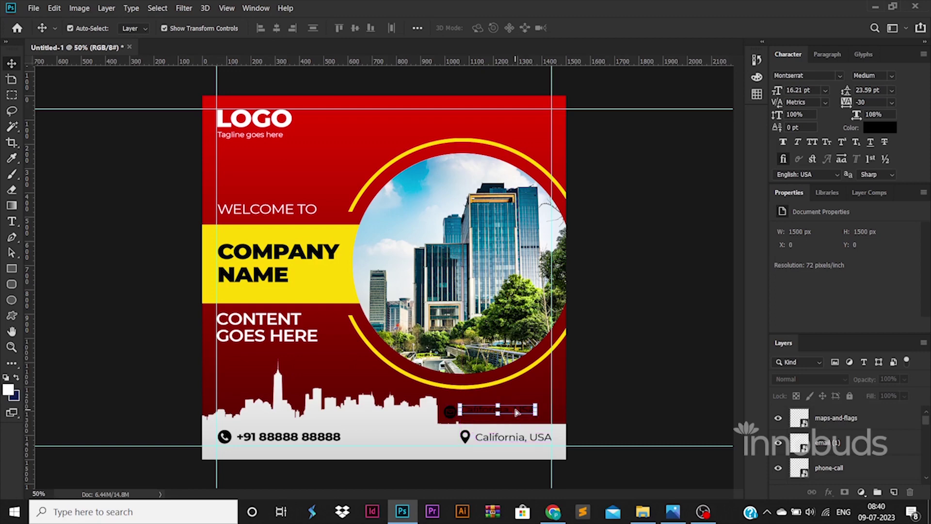
Step: Edit the copy into a placeholder email address at 20 pt, scaled up beside the icon
{"action": "double_click", "coordinate": [517, 412]}
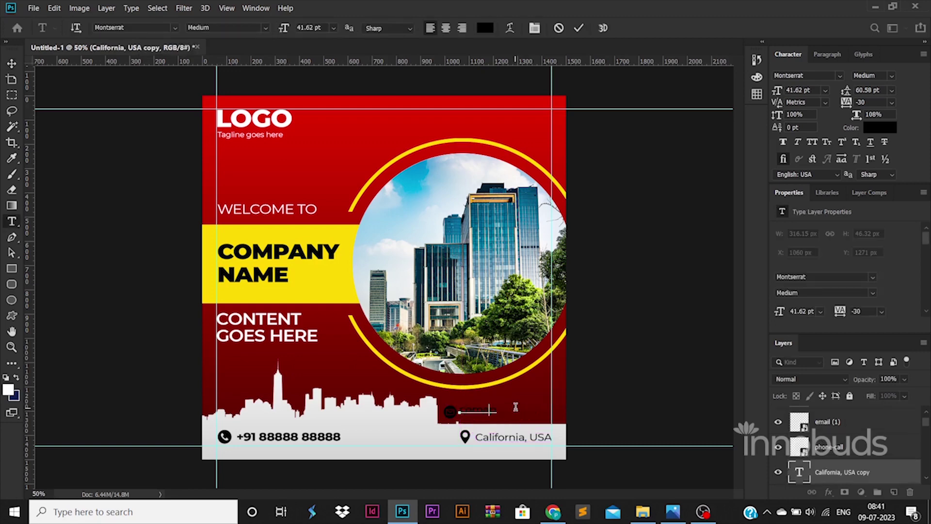
{"action": "type", "text": "g"}
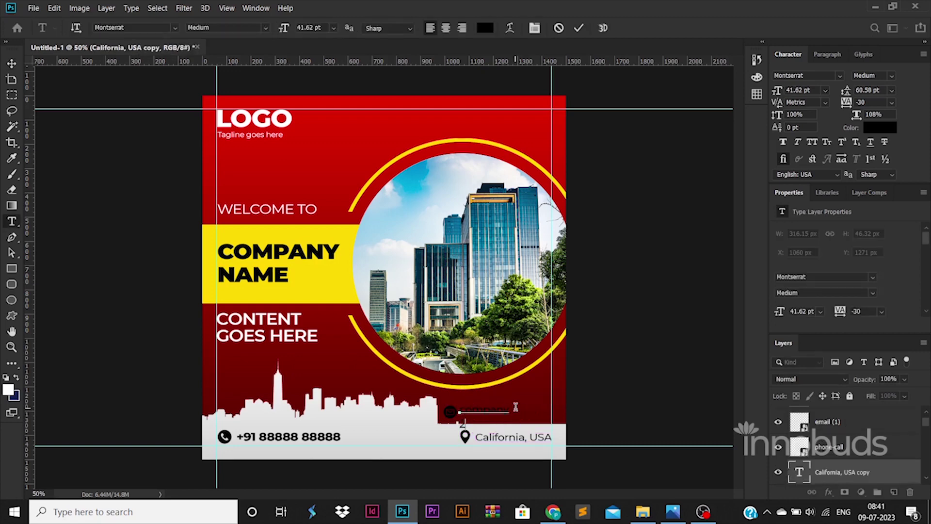
{"action": "type", "text": "ma"}
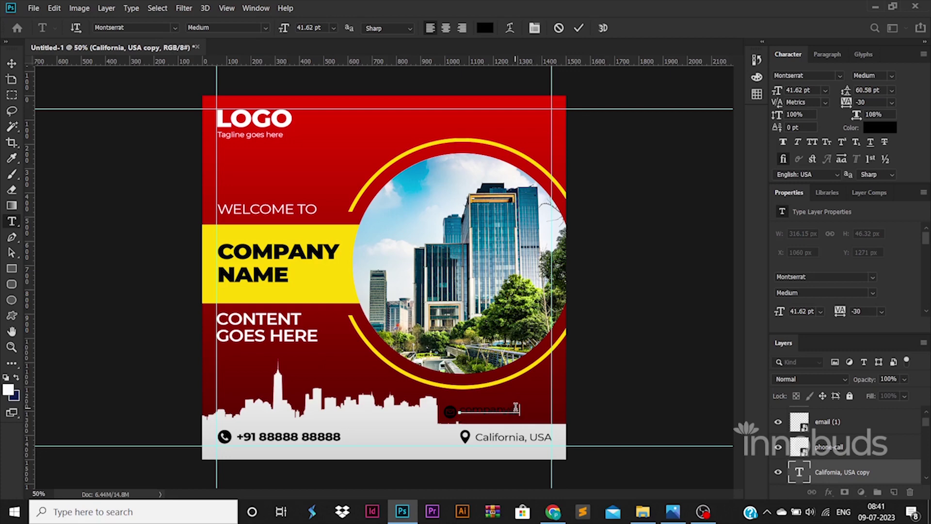
{"action": "key", "text": "ctrl+a"}
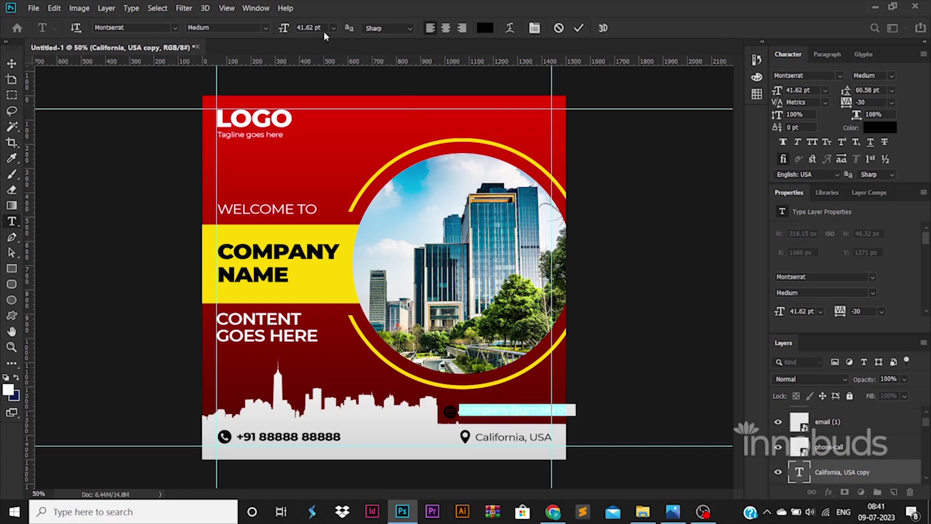
{"action": "type", "text": "0"}
{"action": "key", "text": "Return"}
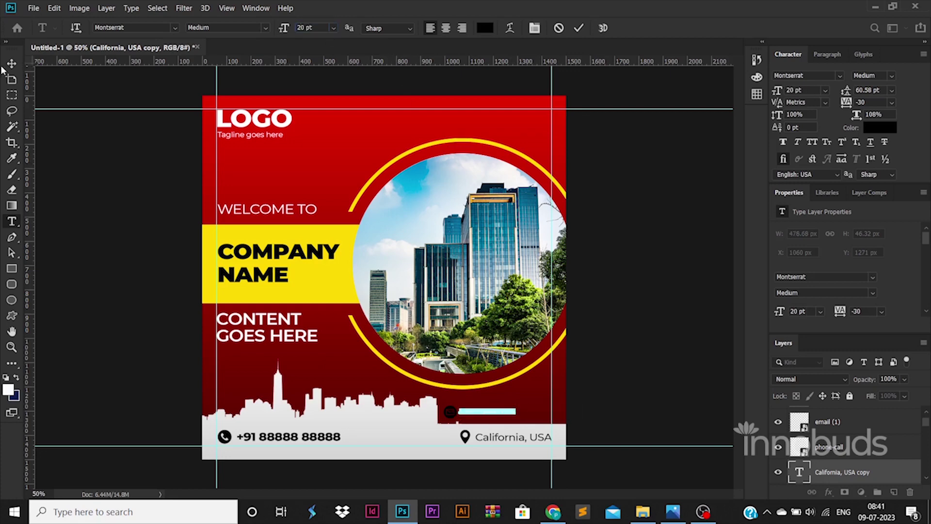
{"action": "key", "text": "ctrl+Return"}
{"action": "key", "text": "ctrl+t"}
{"action": "left_click_drag", "start_coordinate": [516, 406], "coordinate": [552, 397]}
{"action": "key", "text": "Return"}
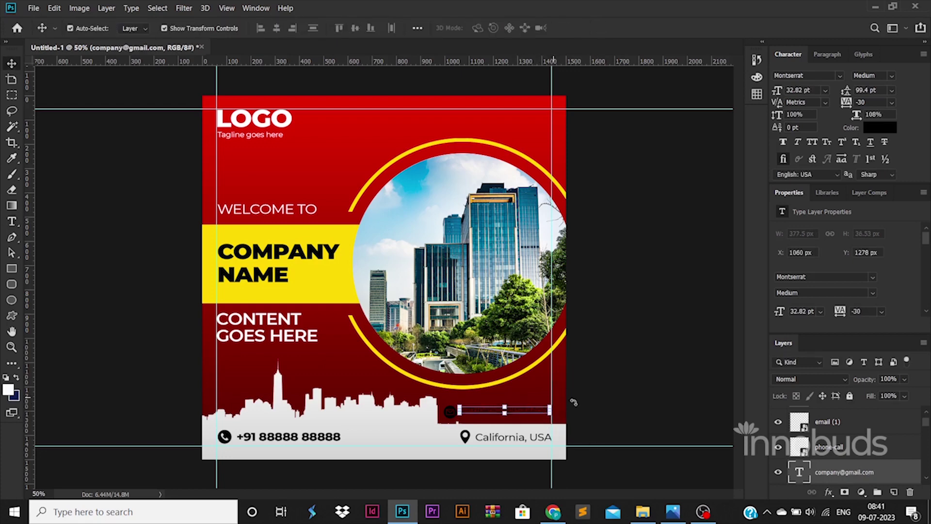
{"action": "key", "text": "Down"}
{"action": "key", "text": "Down"}
{"action": "key", "text": "Down"}
Step: Colour the email address text white (#ffffff)
{"action": "double_click", "coordinate": [799, 471]}
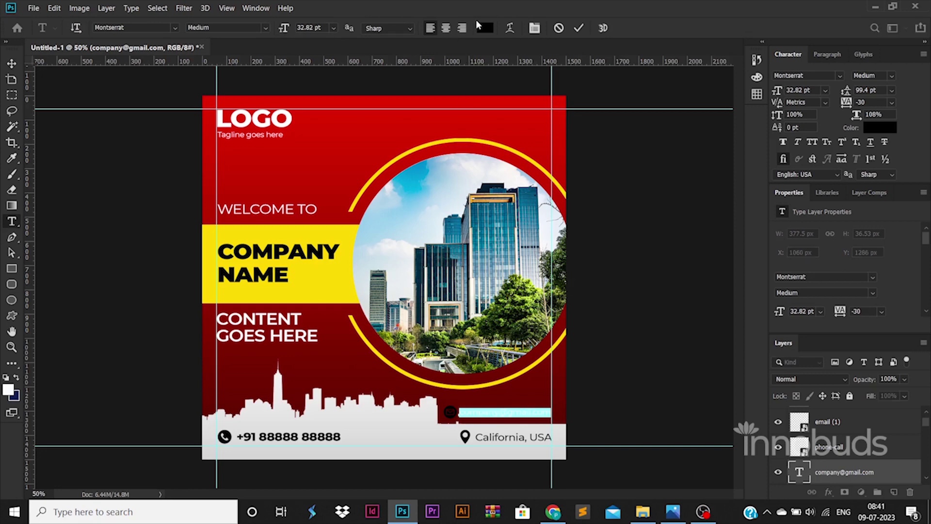
{"action": "left_click", "coordinate": [485, 27]}
{"action": "type", "text": "ffffff"}
{"action": "key", "text": "Return"}
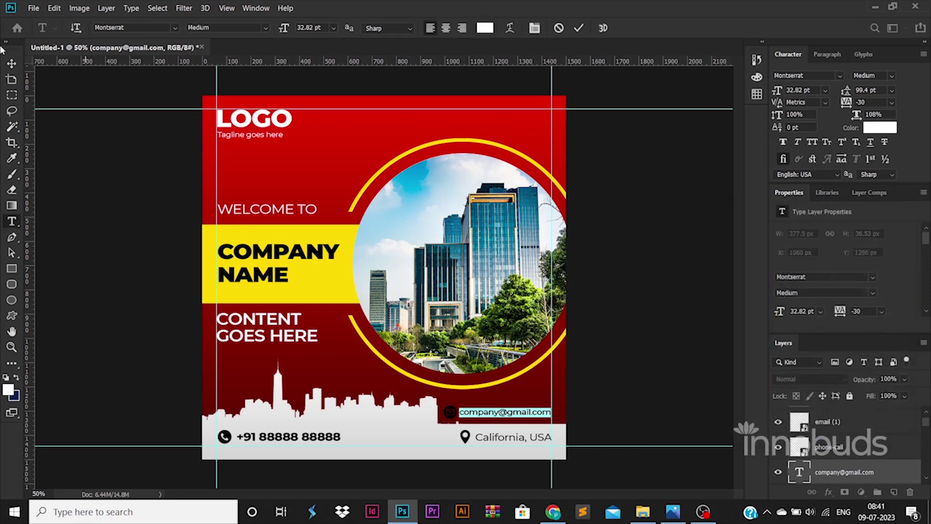
{"action": "left_click", "coordinate": [11, 63]}
Step: Give the email icon layer a yellow Color Overlay
{"action": "left_click", "coordinate": [868, 423]}
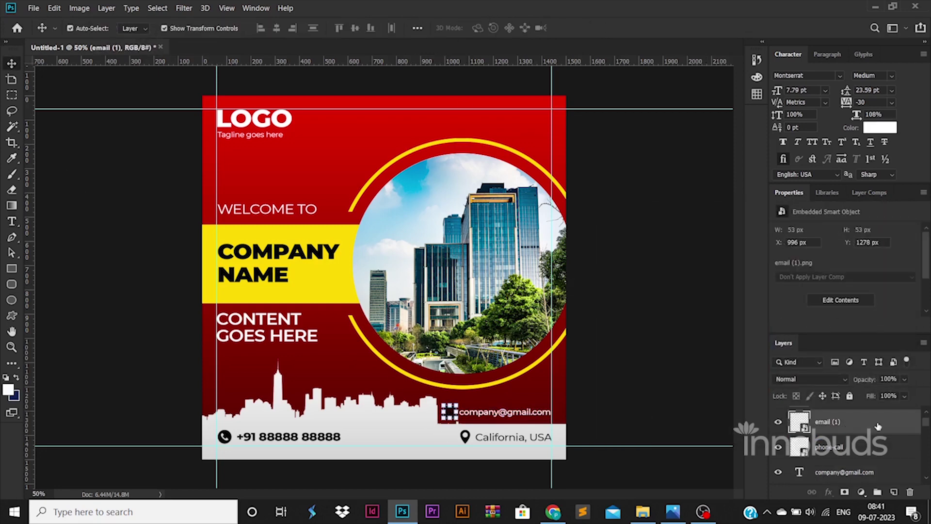
{"action": "double_click", "coordinate": [853, 421]}
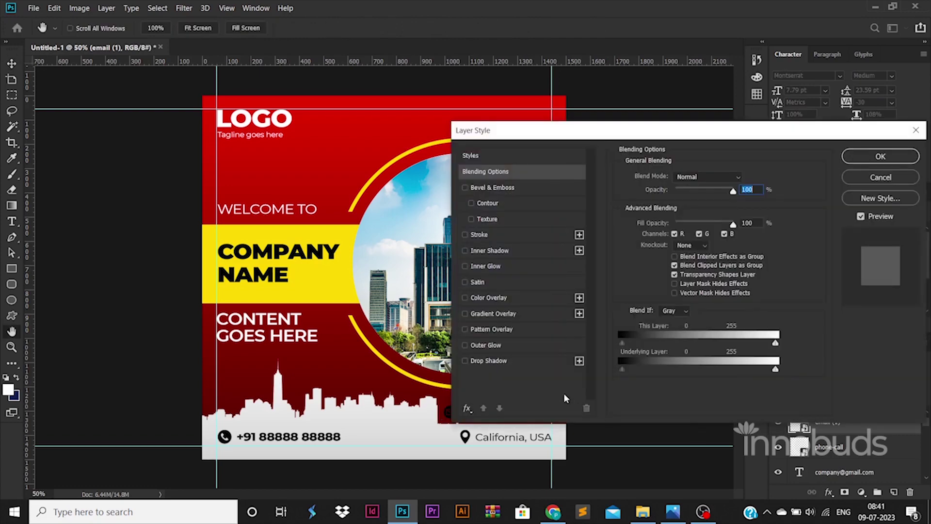
{"action": "left_click", "coordinate": [497, 298]}
{"action": "left_click", "coordinate": [880, 156]}
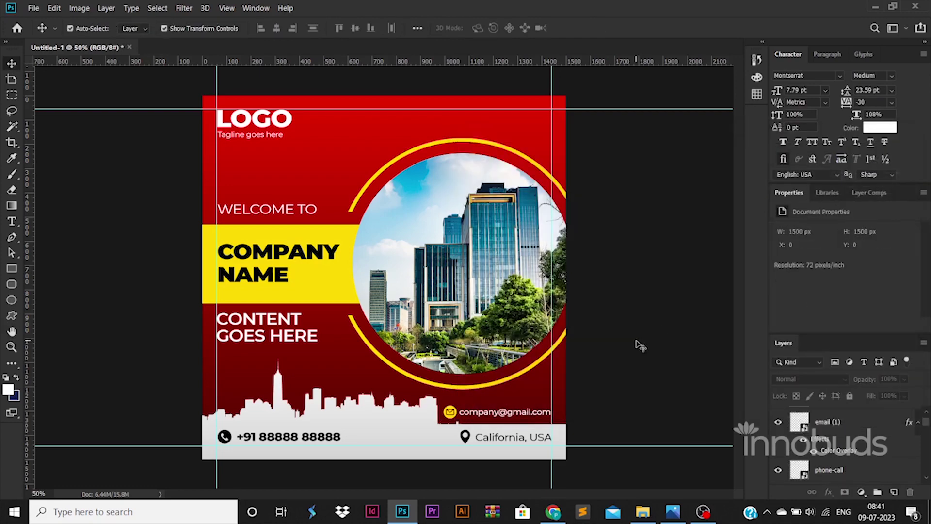
{"action": "key", "text": "ctrl"}
Step: Export the poster via Save for Web as poster-6.jpg in the AAAASOURCES folder
{"action": "key", "text": "ctrl+alt+shift+s"}
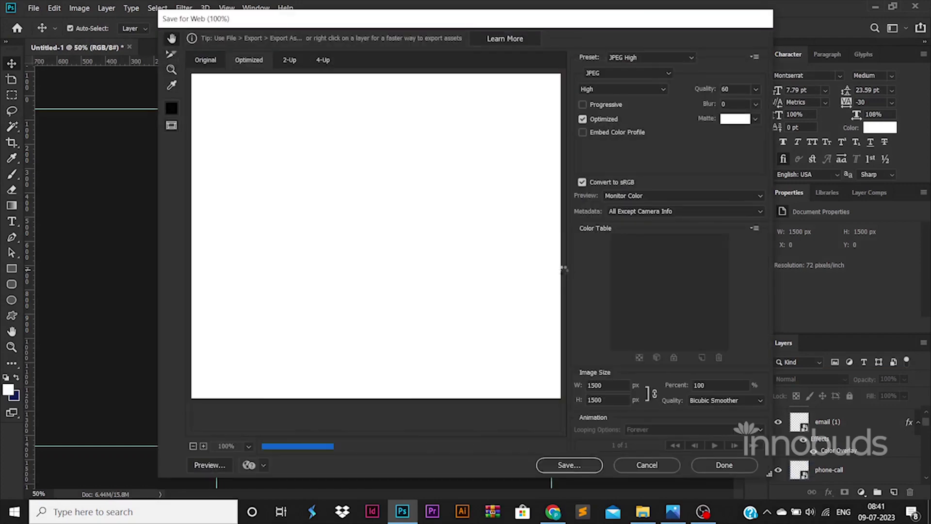
{"action": "key", "text": "Return"}
{"action": "left_click", "coordinate": [162, 30]}
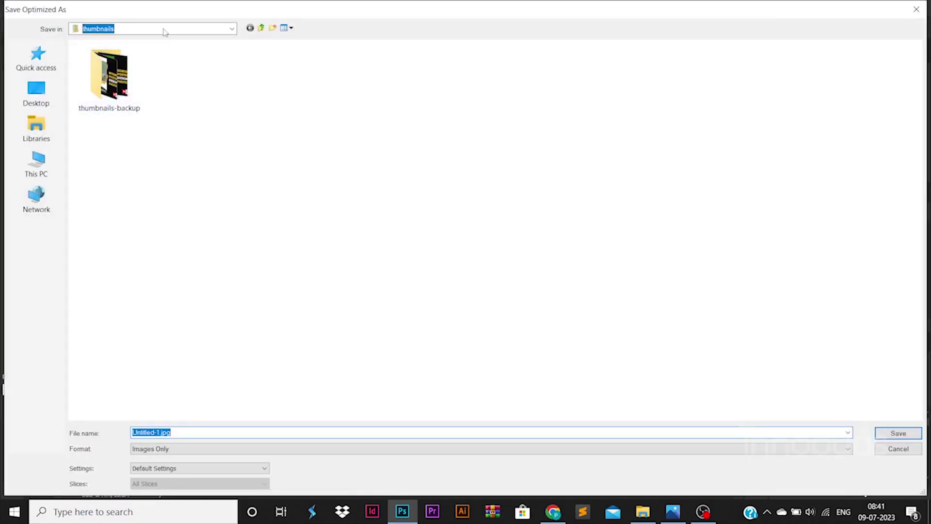
{"action": "left_click", "coordinate": [127, 215]}
{"action": "double_click", "coordinate": [124, 105]}
{"action": "type", "text": "poster-"}
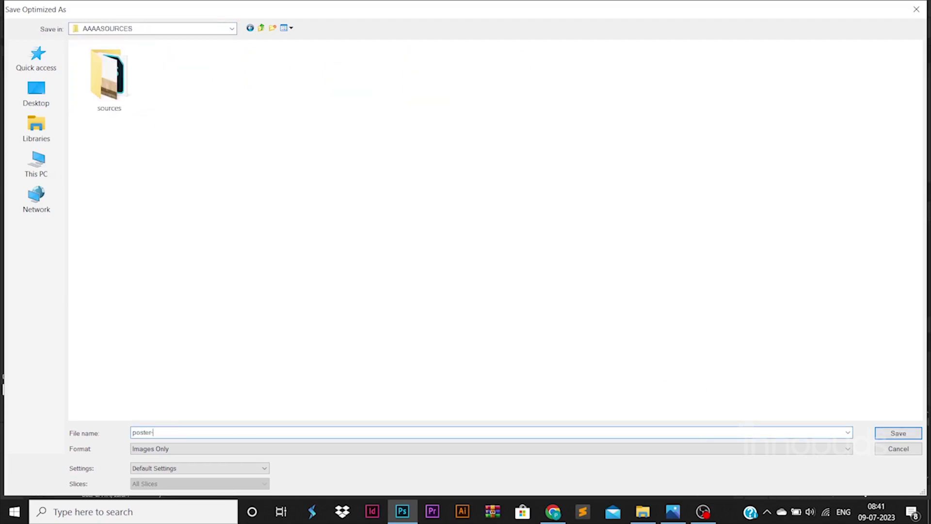
{"action": "type", "text": "6"}
{"action": "key", "text": "Return"}
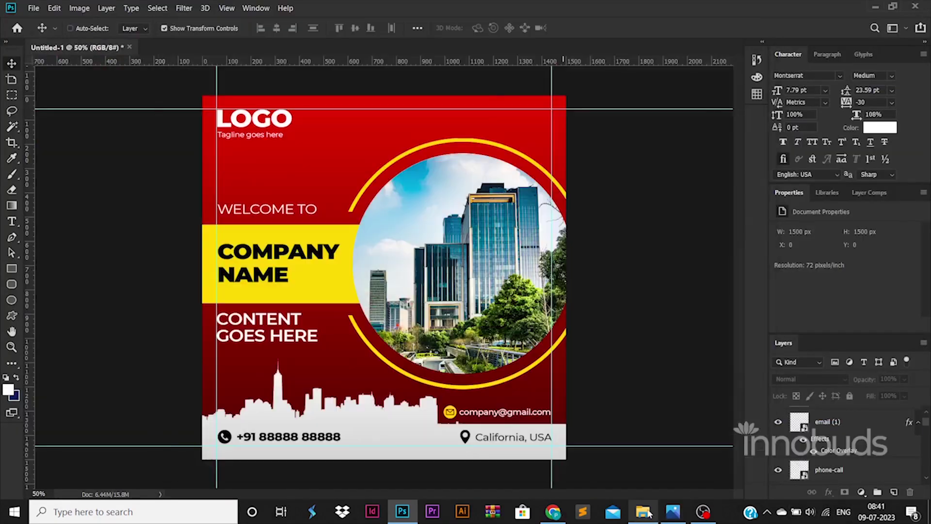
Step: Open poster-6.jpg from File Explorer to check it in Photos
{"action": "left_click", "coordinate": [642, 511]}
{"action": "left_click", "coordinate": [499, 118]}
{"action": "right_click", "coordinate": [499, 118]}
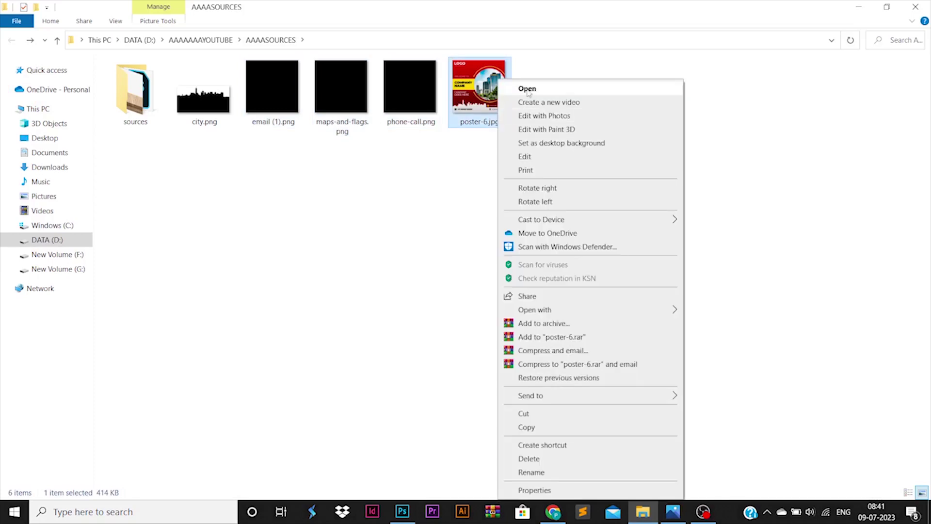
{"action": "left_click", "coordinate": [528, 92]}
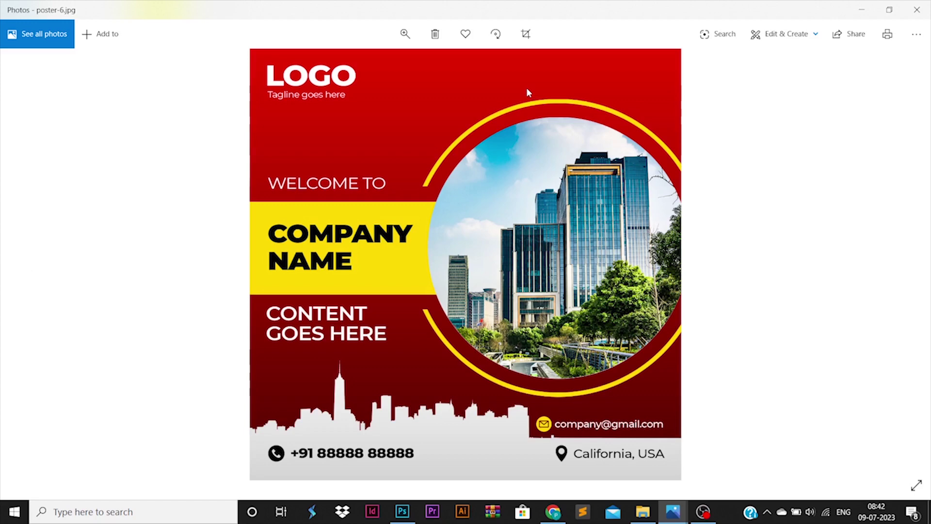
{"action": "left_click", "coordinate": [402, 511]}
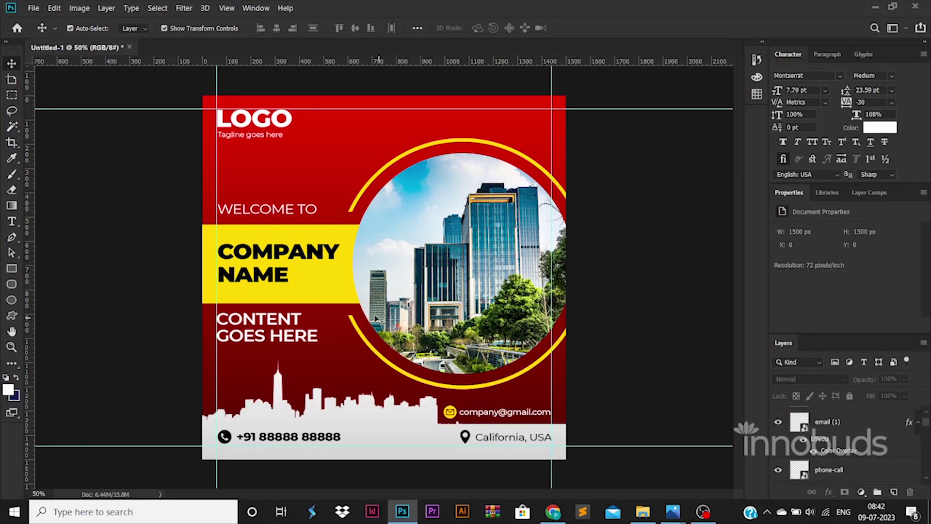